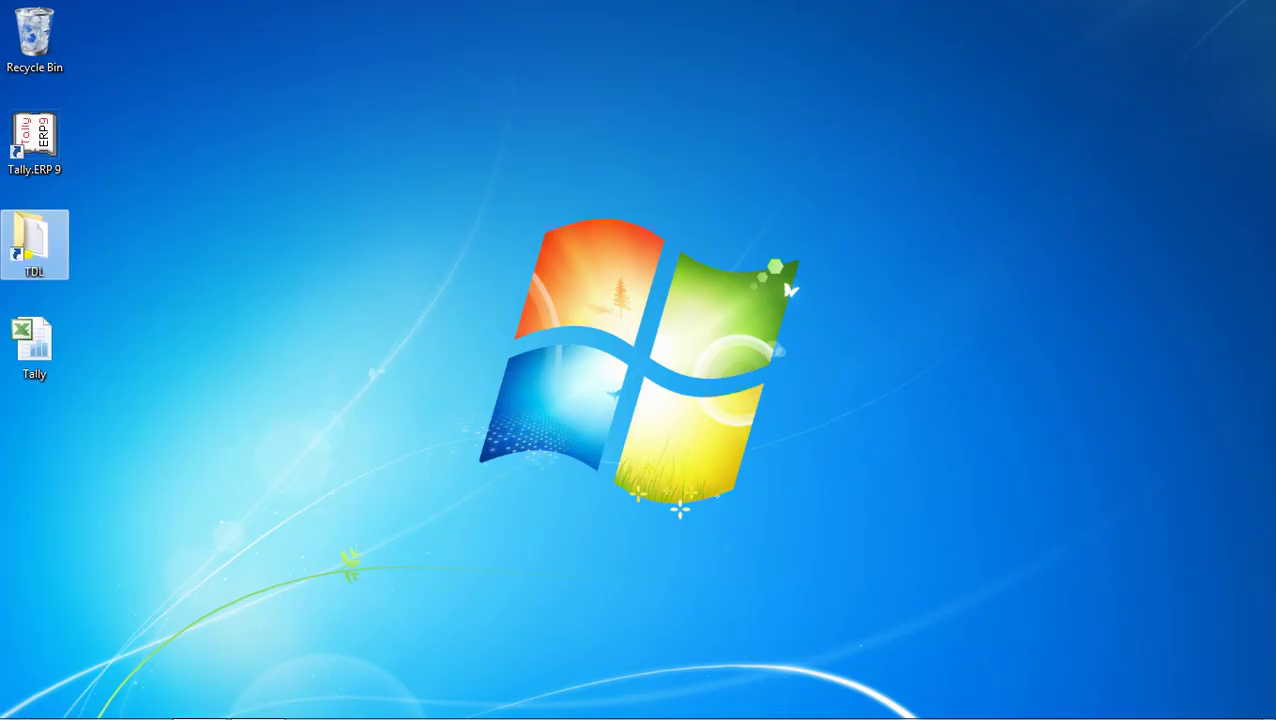
Copy the path D:\TDL\Voucher Import.tdl from the file's Security properties, then close the dialog.
{"action": "double_click", "coordinate": [30, 248]}
{"action": "right_click", "coordinate": [270, 183]}
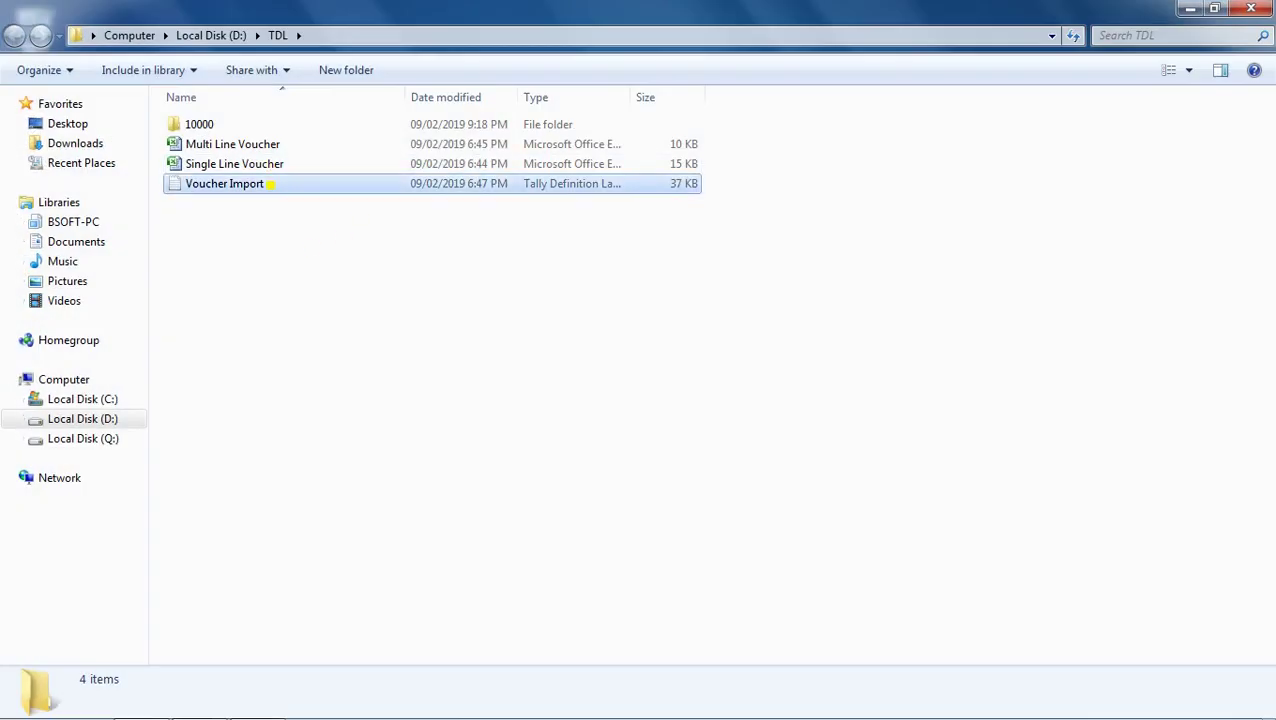
{"action": "left_click", "coordinate": [376, 539]}
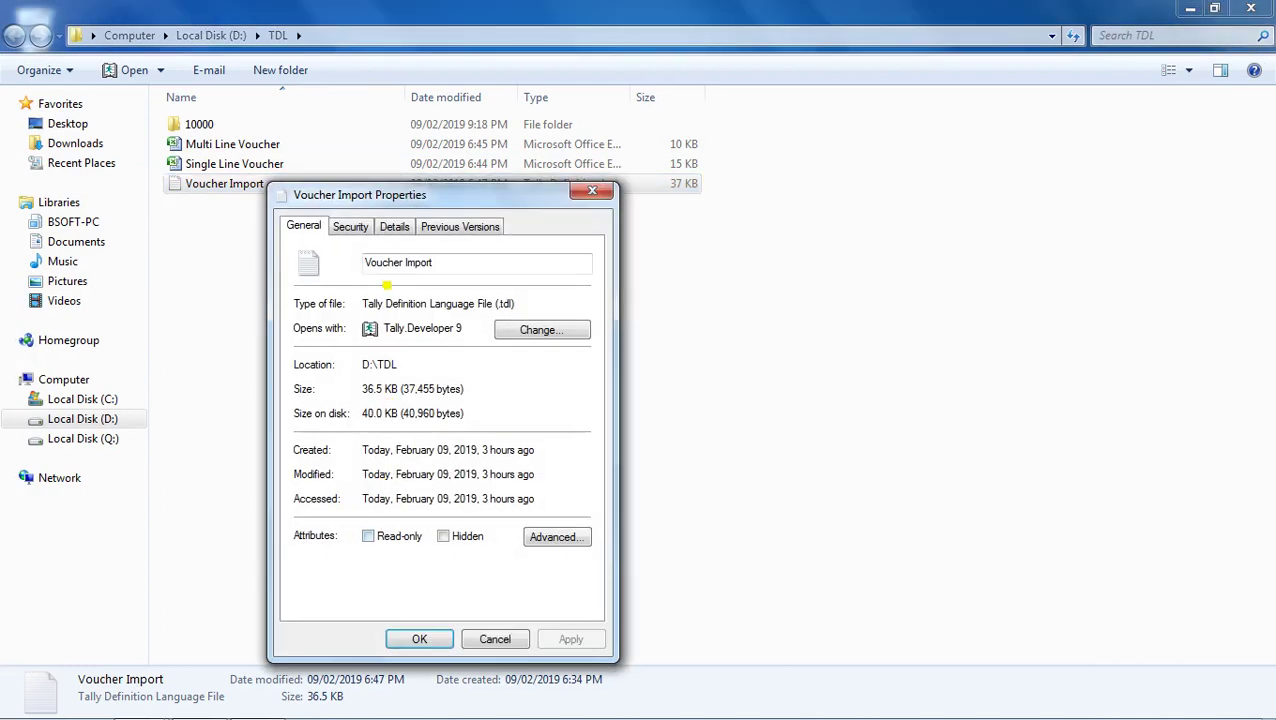
{"action": "left_click", "coordinate": [352, 228]}
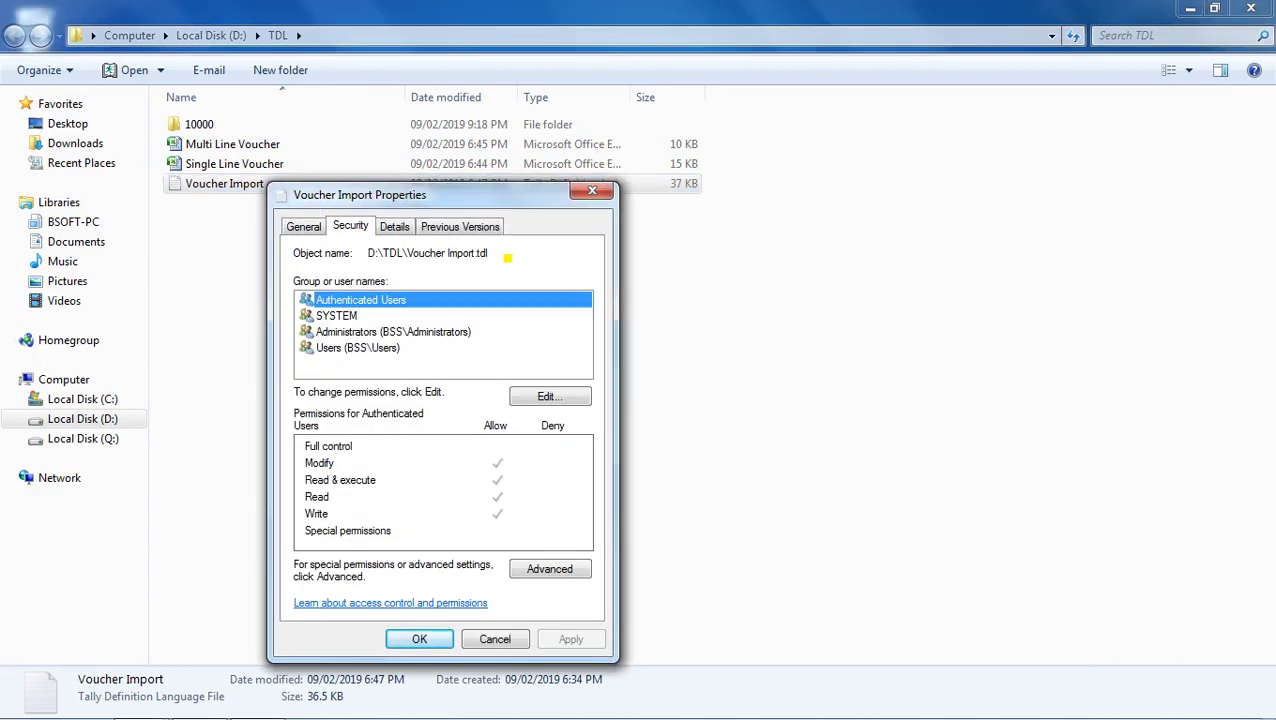
{"action": "left_click_drag", "start_coordinate": [500, 254], "coordinate": [370, 254]}
{"action": "right_click", "coordinate": [373, 254]}
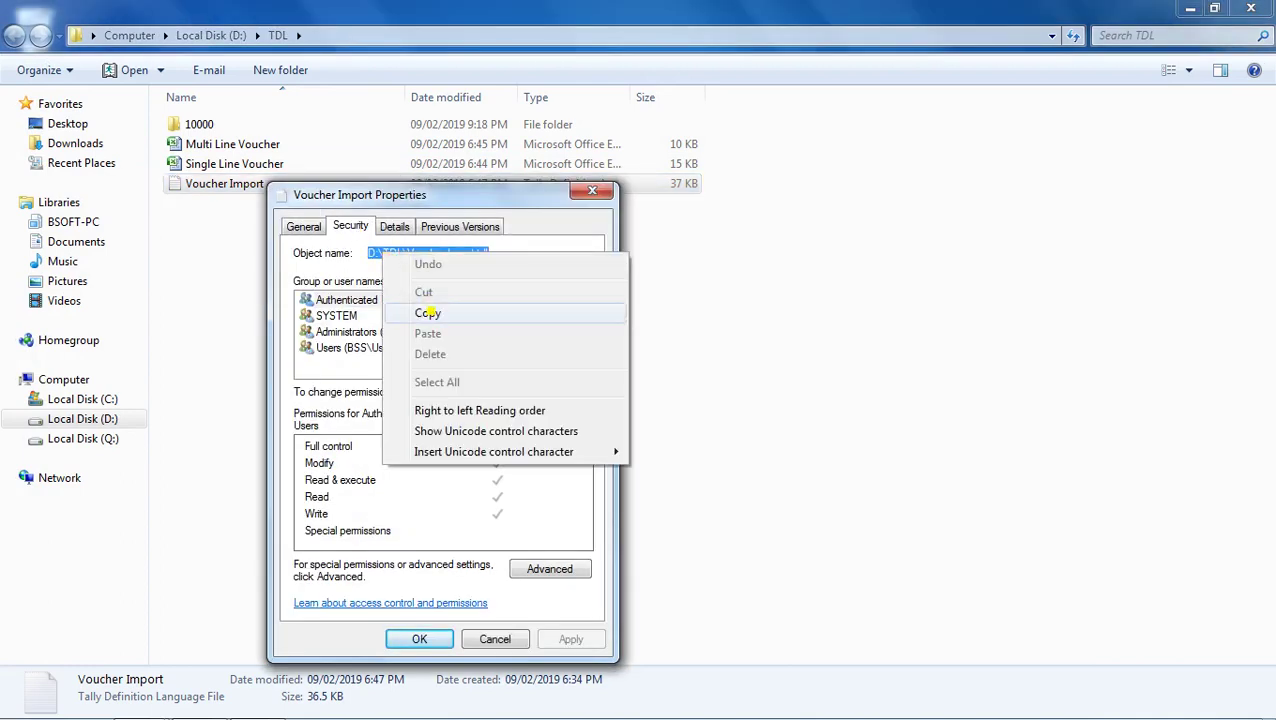
{"action": "left_click", "coordinate": [428, 311]}
{"action": "left_click", "coordinate": [593, 192]}
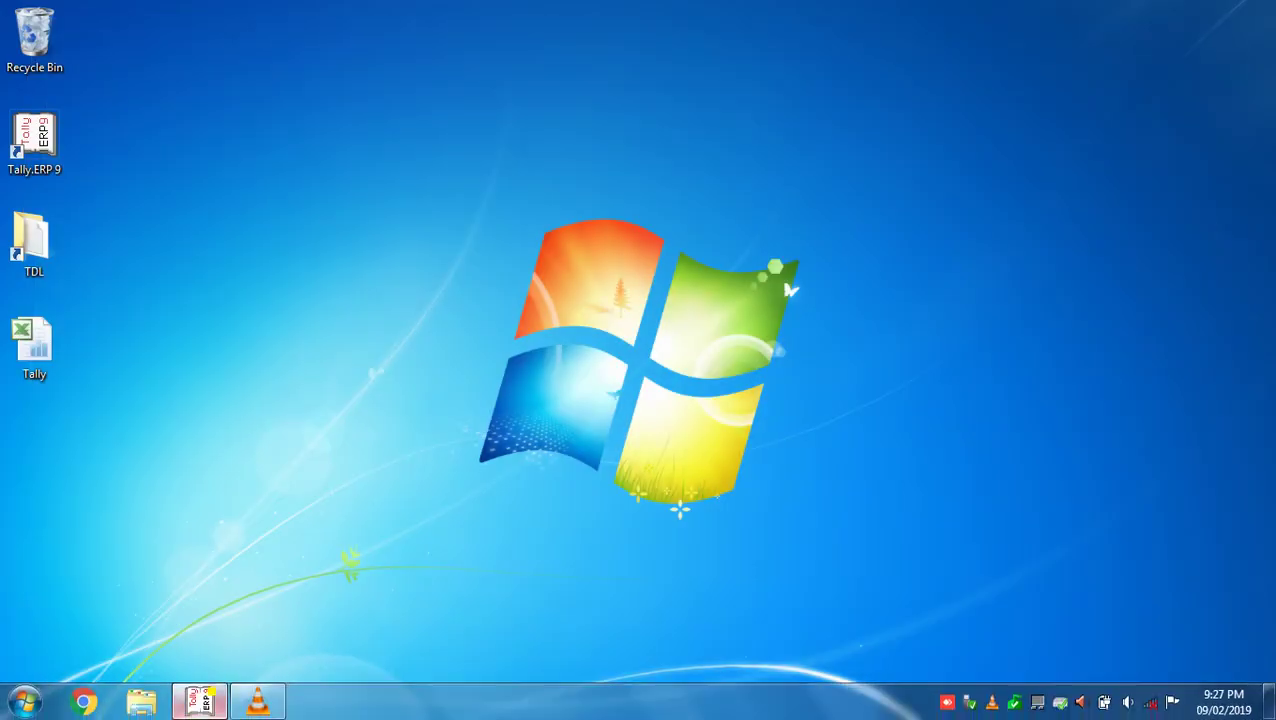
Add D:\TDL\Voucher Import.tdl as a local TDL under Product & Features and accept.
{"action": "left_click", "coordinate": [210, 695]}
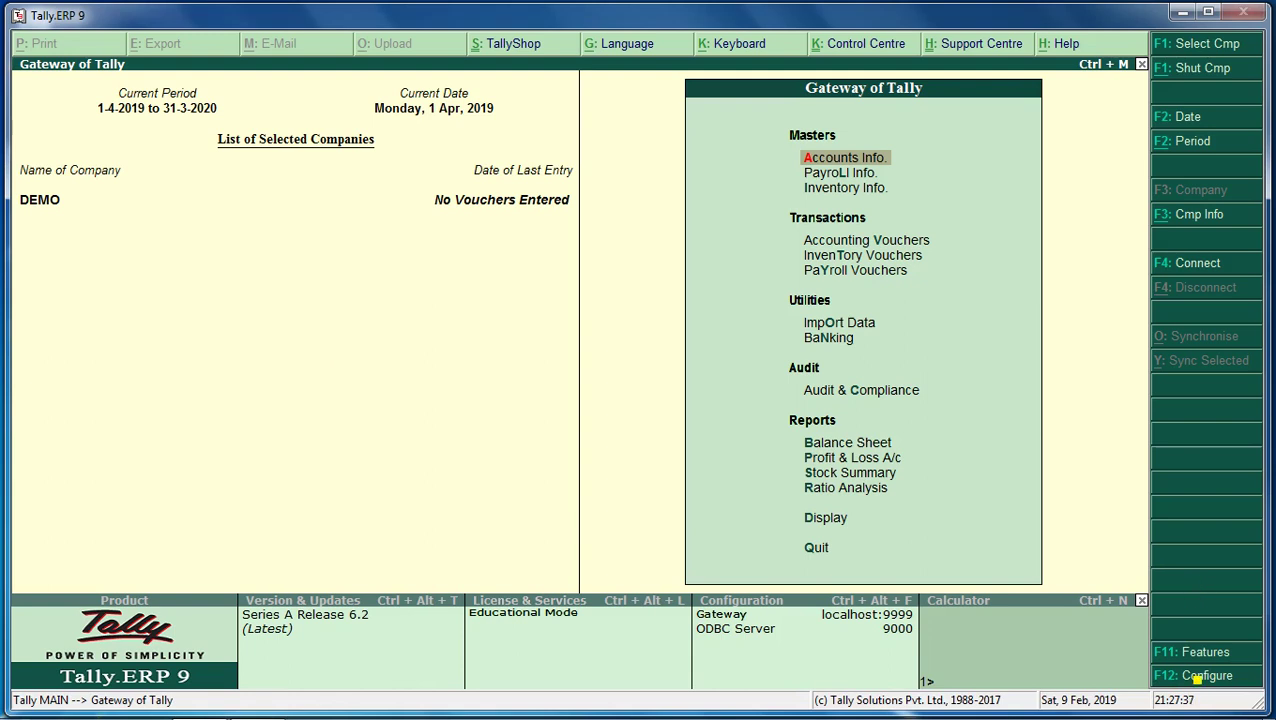
{"action": "left_click", "coordinate": [1196, 679]}
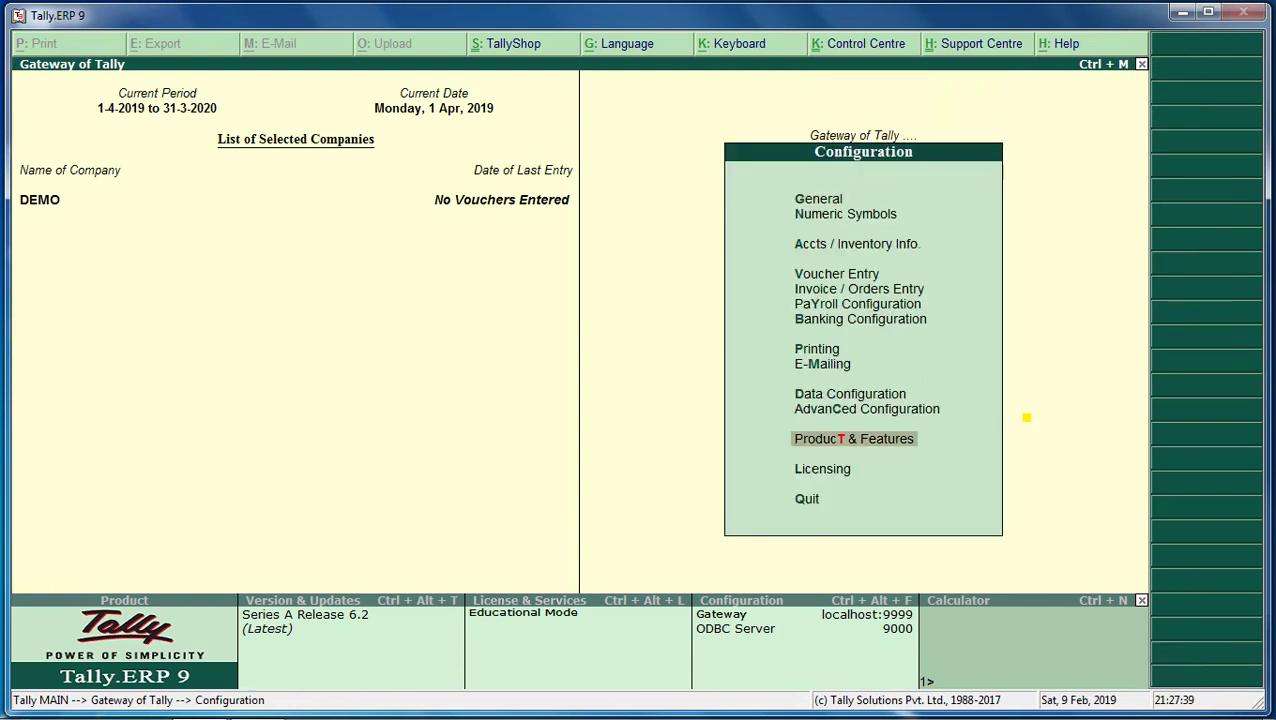
{"action": "key", "text": "Return"}
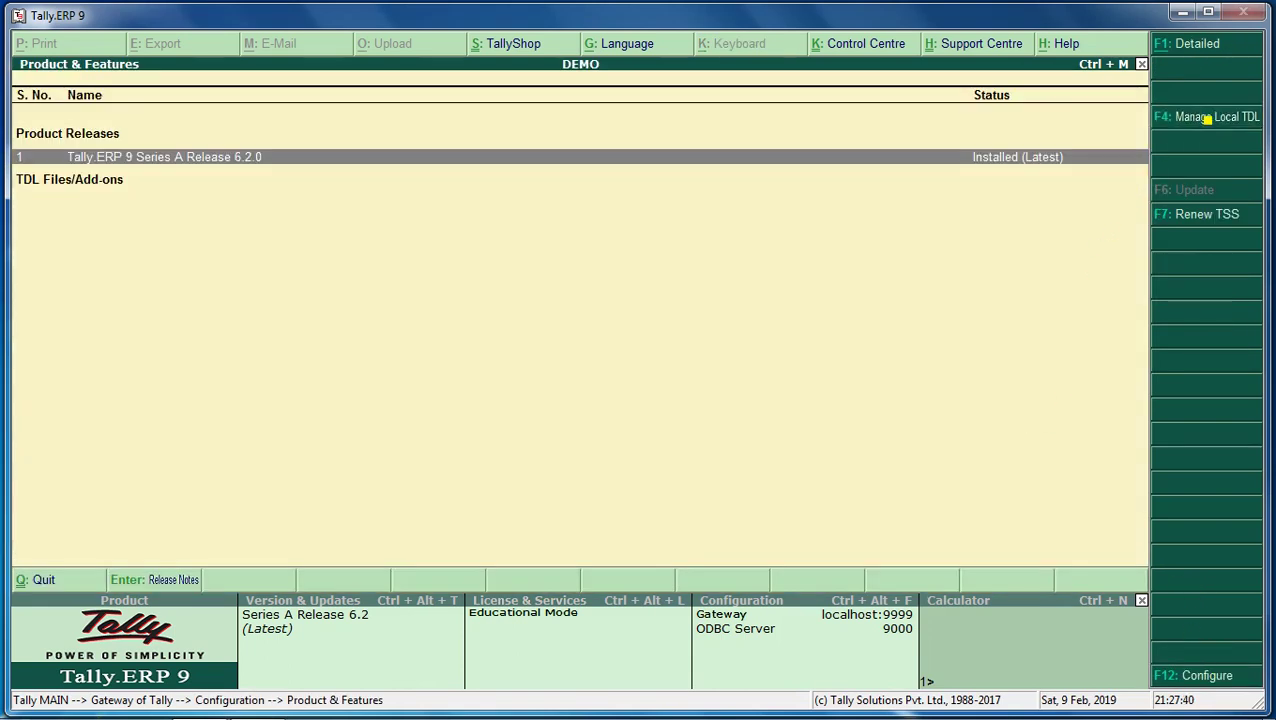
{"action": "left_click", "coordinate": [1207, 117]}
{"action": "type", "text": "D:\\TDL\\Voucher Import.tdl"}
{"action": "key", "text": "Return"}
{"action": "key", "text": "Return"}
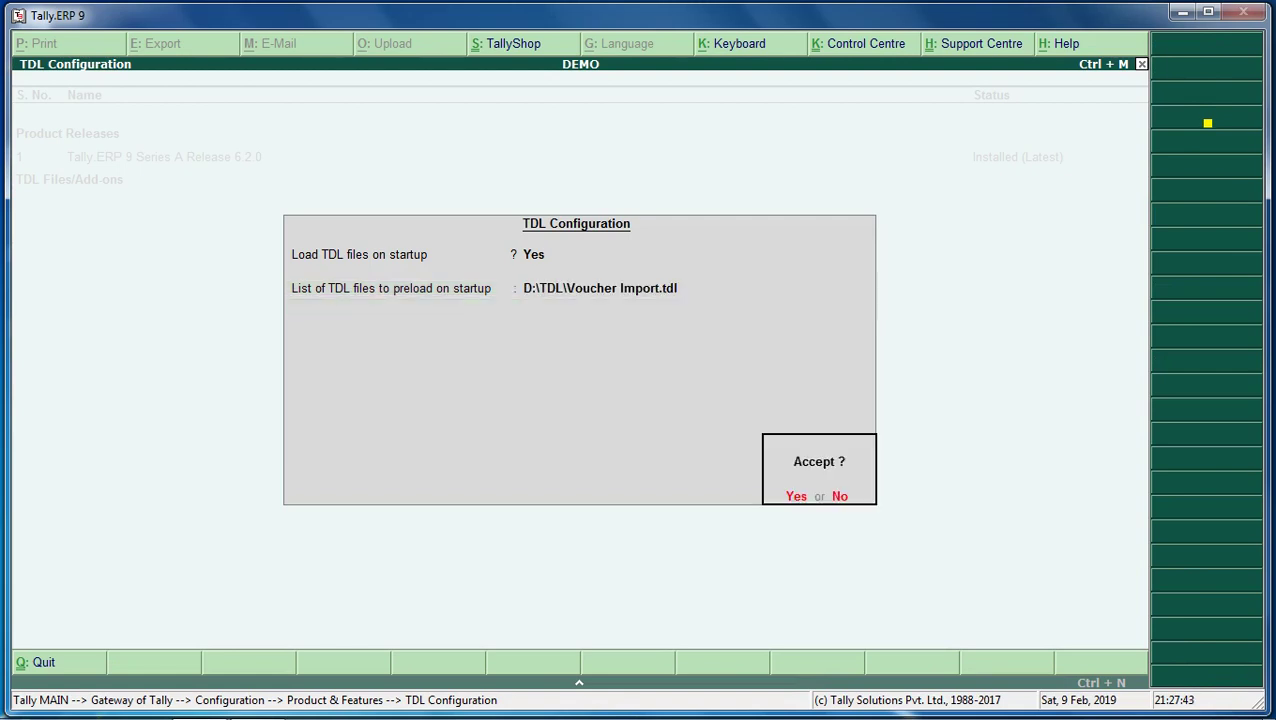
{"action": "key", "text": "Return"}
Open the Single Line Voucher settings under Gateway's Excel to Tally import.
{"action": "key", "text": "Escape"}
{"action": "key", "text": "Escape"}
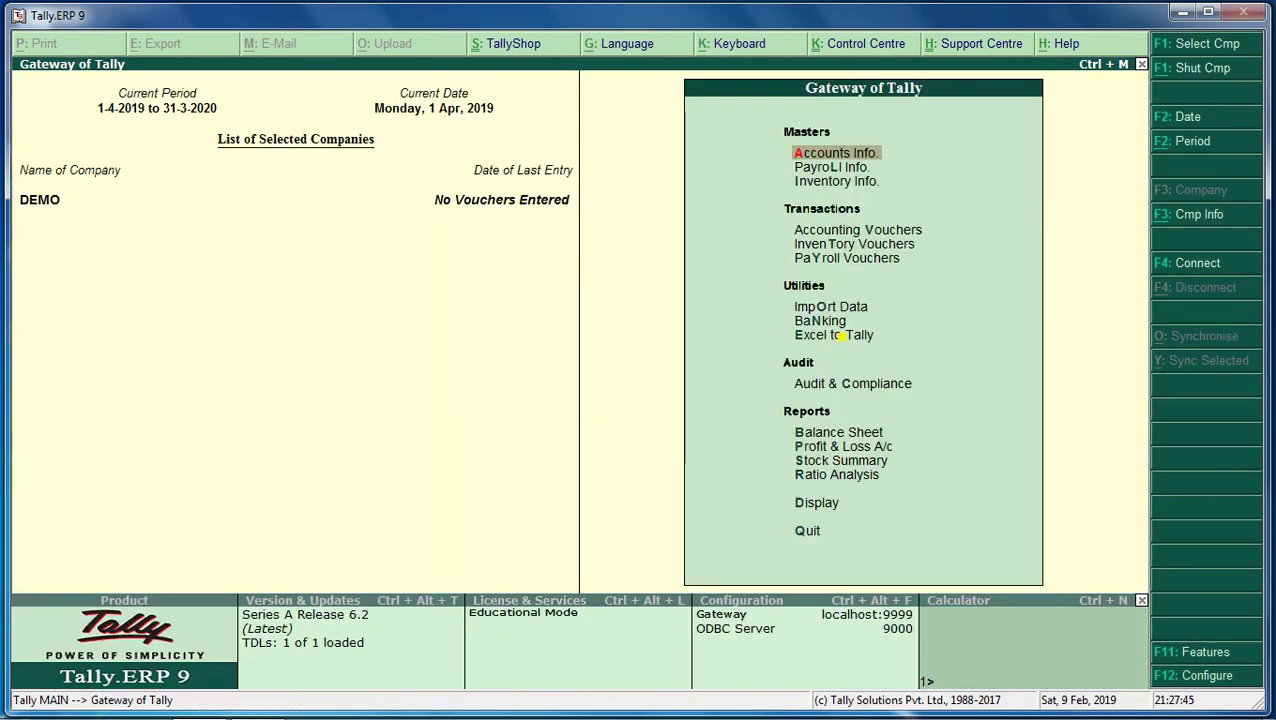
{"action": "left_click", "coordinate": [842, 336]}
{"action": "key", "text": "Return"}
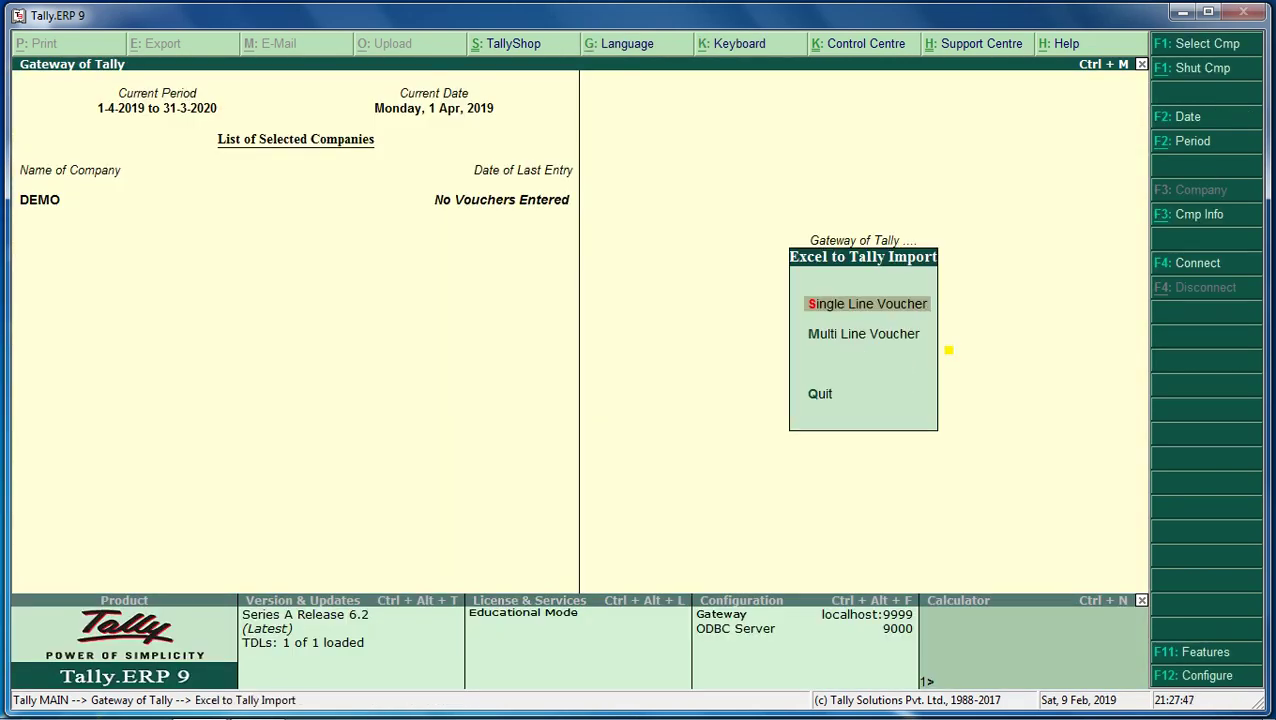
{"action": "key", "text": "Down"}
{"action": "key", "text": "Up"}
{"action": "key", "text": "Return"}
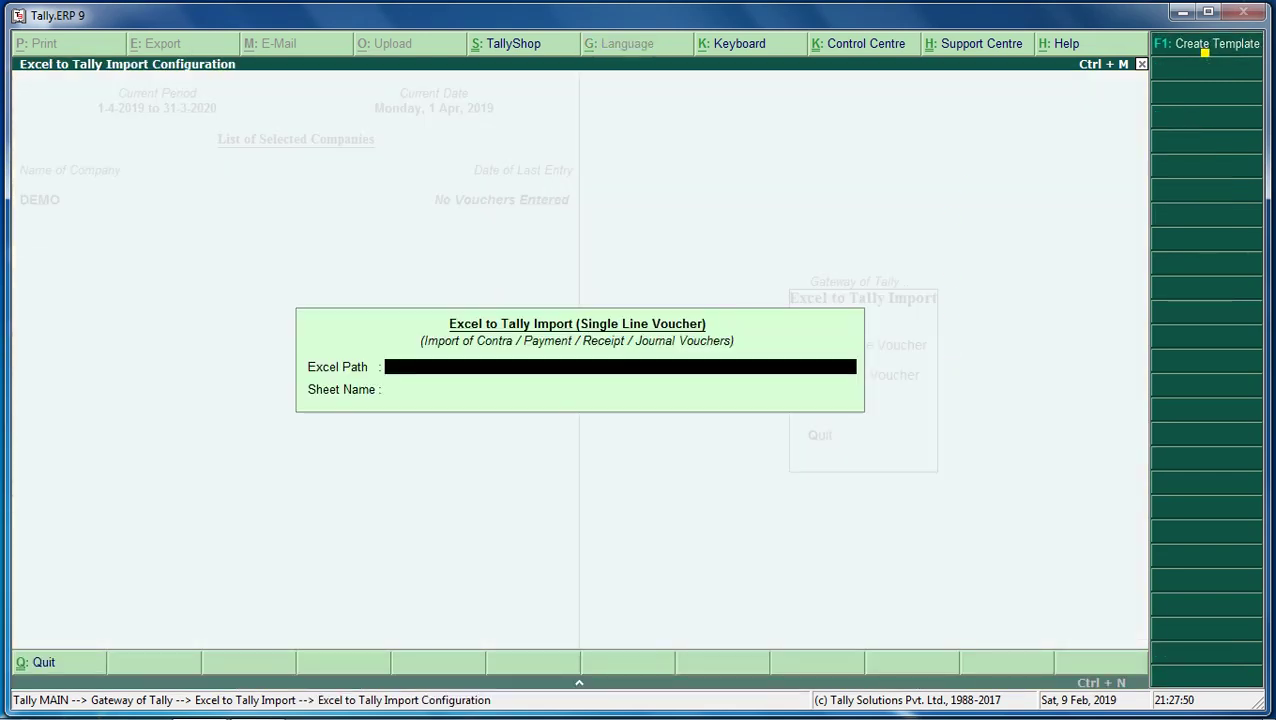
Generate the Single Line and Multi Line Voucher Excel templates, closing each, then show the desktop.
{"action": "left_click", "coordinate": [1205, 44]}
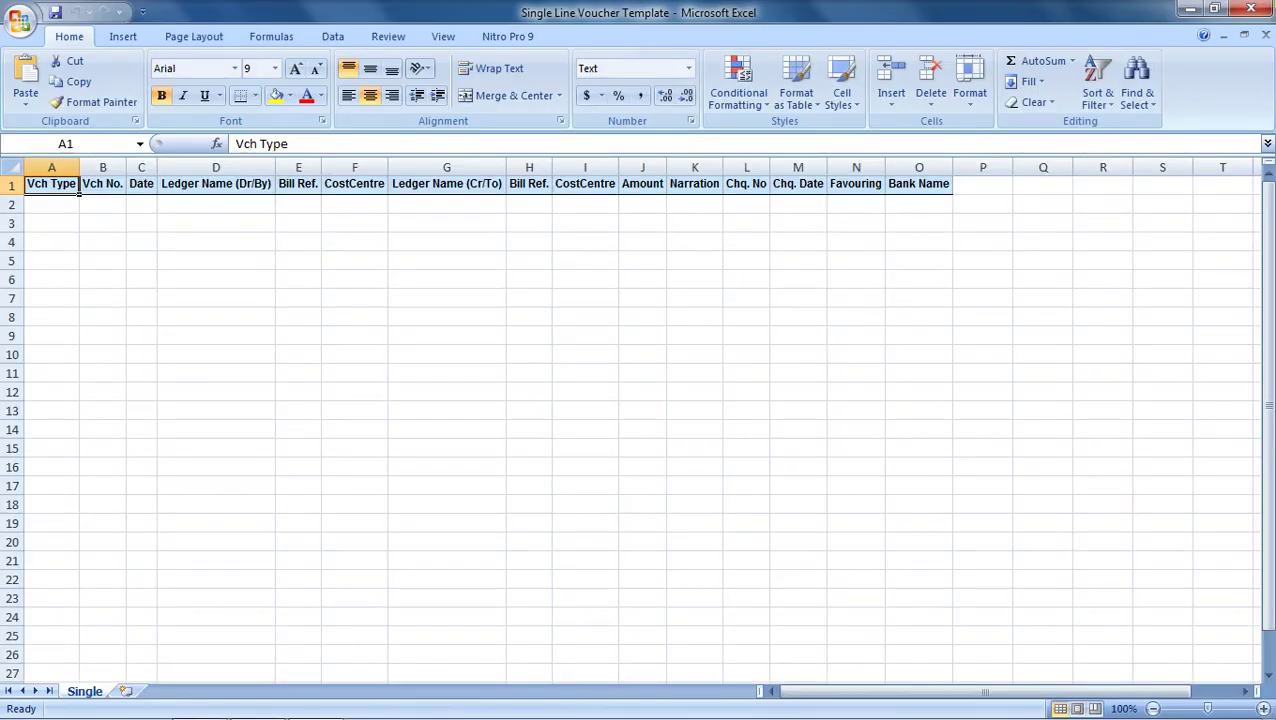
{"action": "left_click", "coordinate": [1250, 9]}
{"action": "key", "text": "Down"}
{"action": "key", "text": "s"}
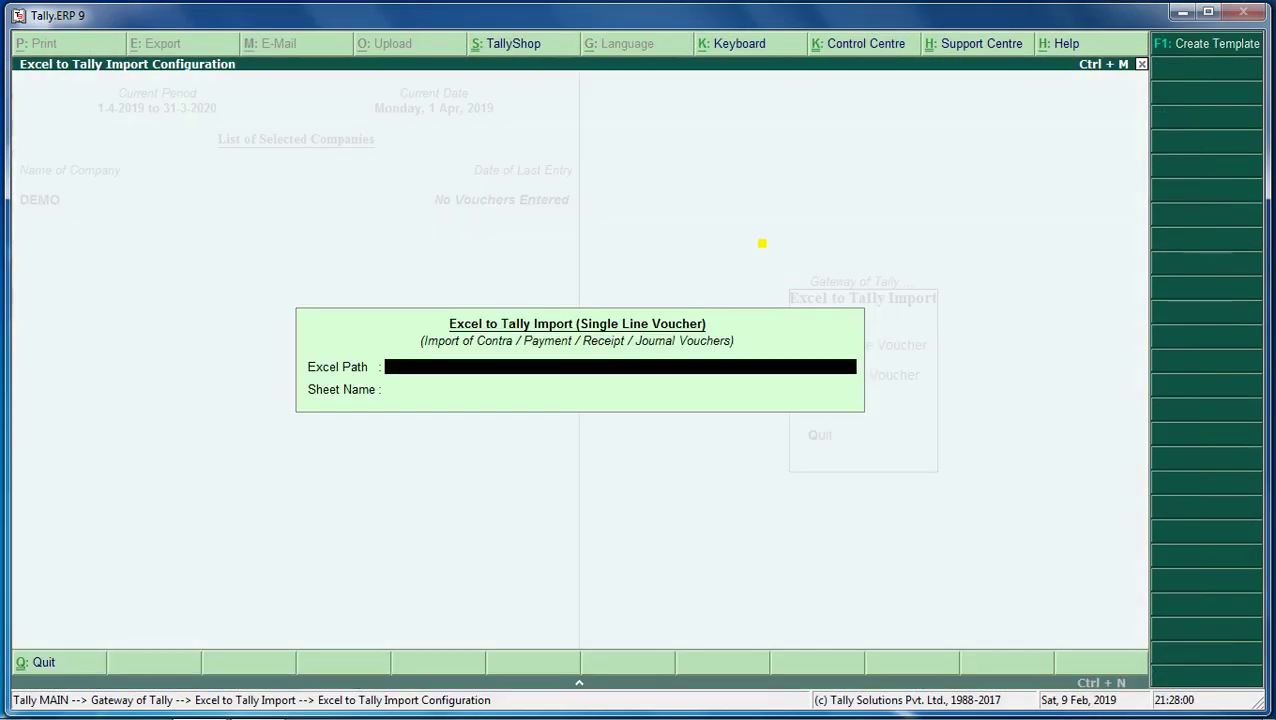
{"action": "left_click", "coordinate": [1207, 44]}
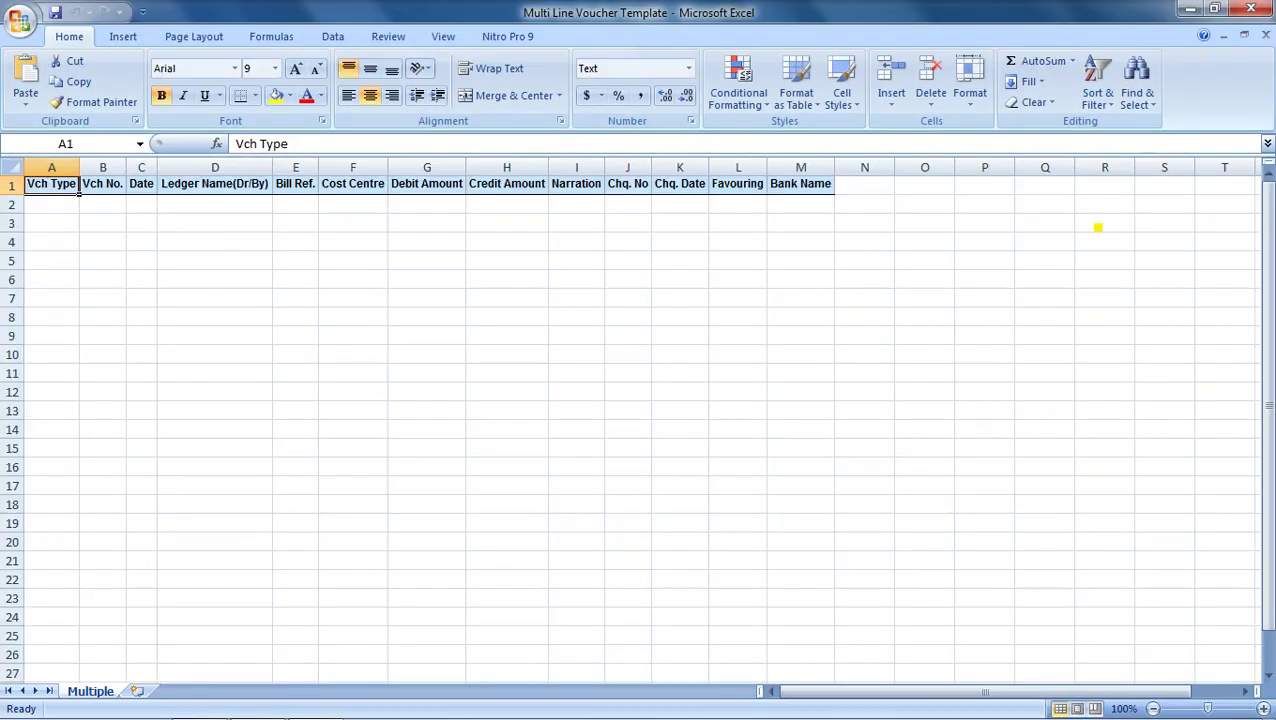
{"action": "left_click", "coordinate": [1250, 8]}
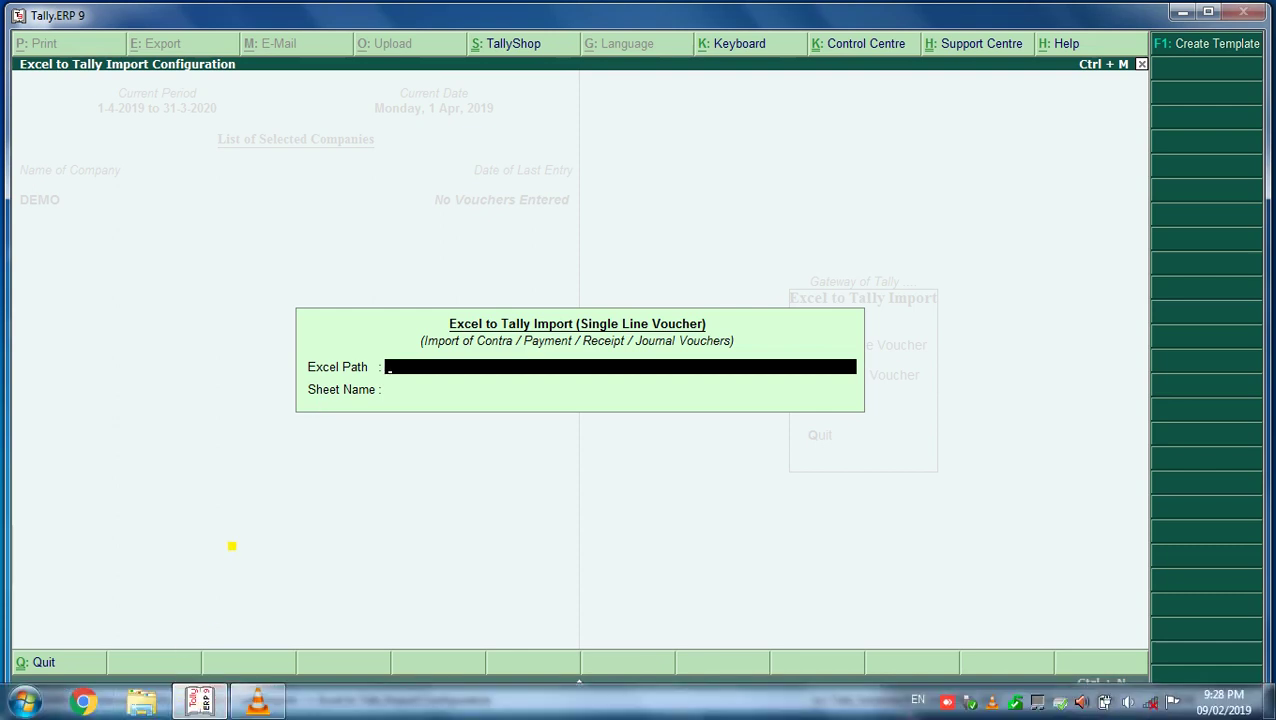
{"action": "key", "text": "super+d"}
Copy the path D:\TDL\Multi Line Voucher.xlsx from its properties and open the workbook in Excel.
{"action": "double_click", "coordinate": [36, 248]}
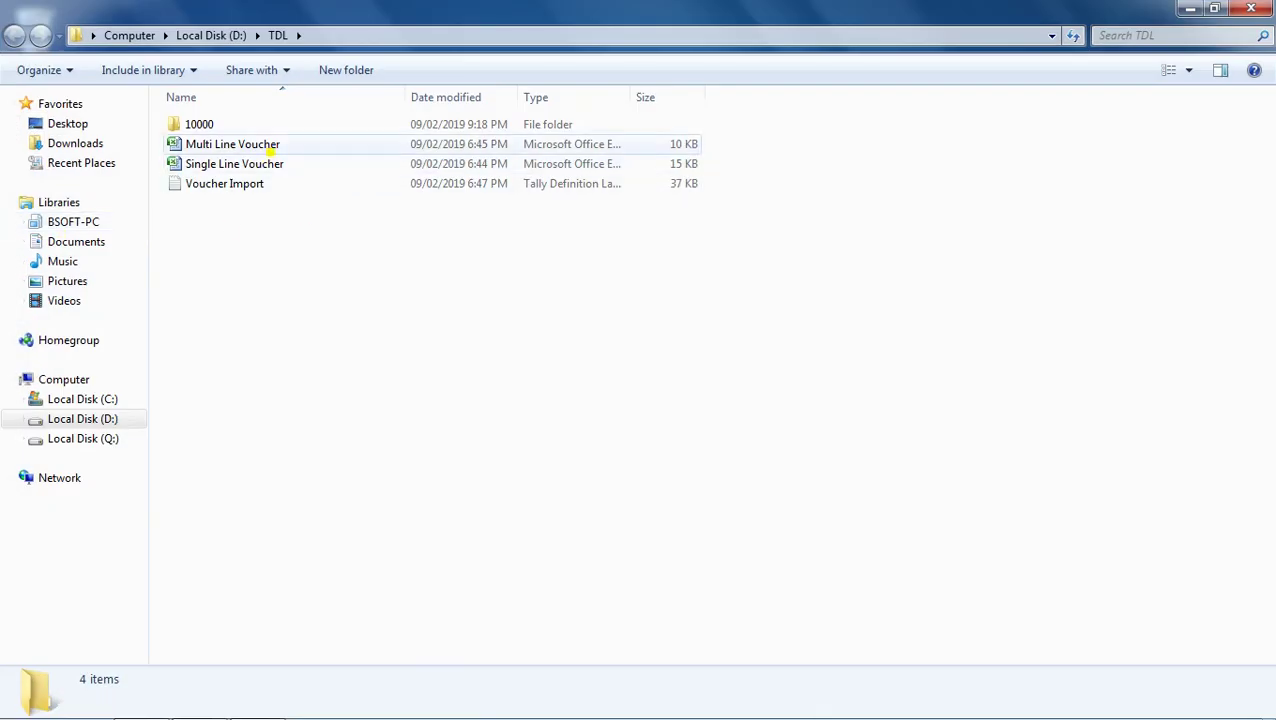
{"action": "right_click", "coordinate": [272, 147]}
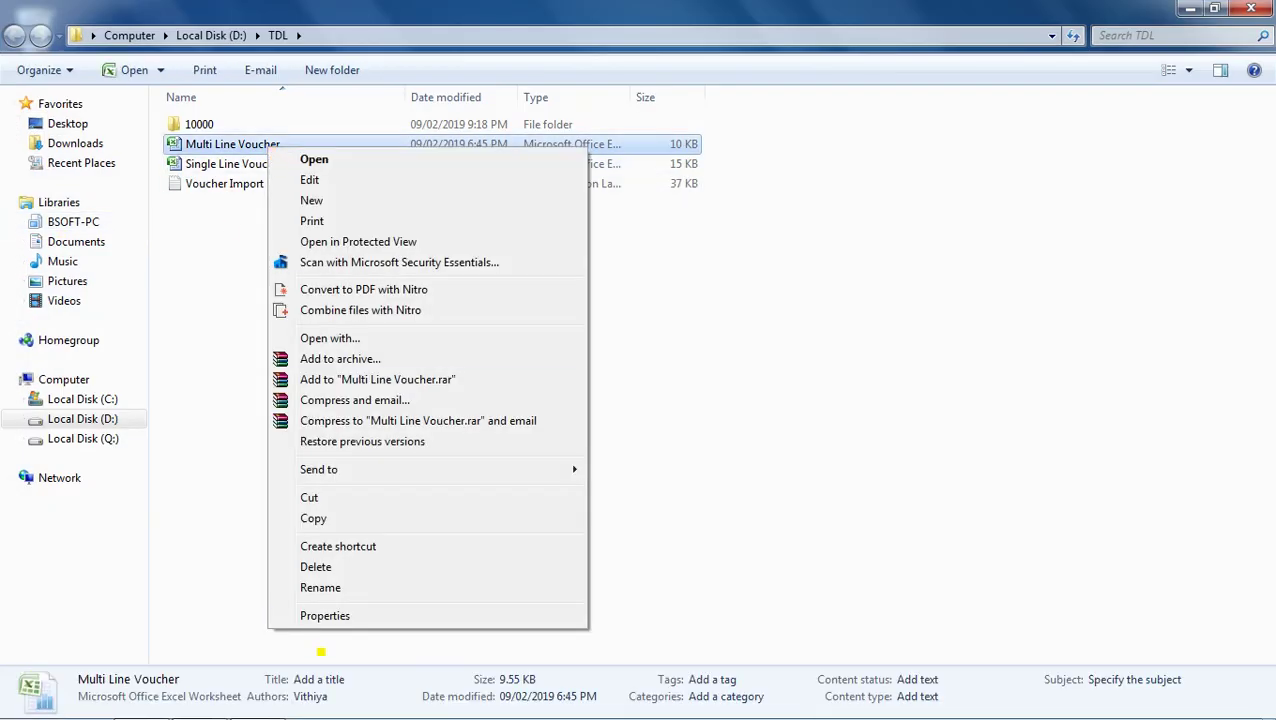
{"action": "left_click", "coordinate": [326, 618]}
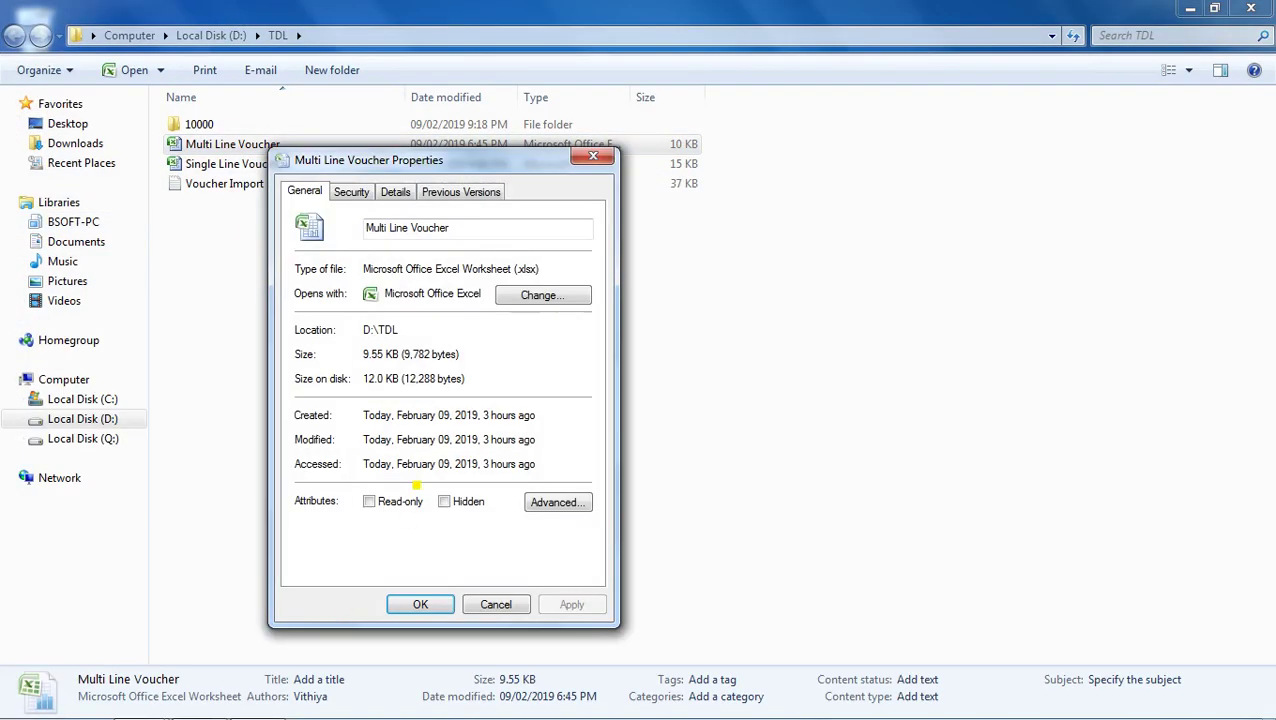
{"action": "left_click", "coordinate": [352, 193]}
{"action": "left_click_drag", "start_coordinate": [511, 218], "coordinate": [370, 218]}
{"action": "right_click", "coordinate": [377, 212]}
{"action": "left_click", "coordinate": [425, 279]}
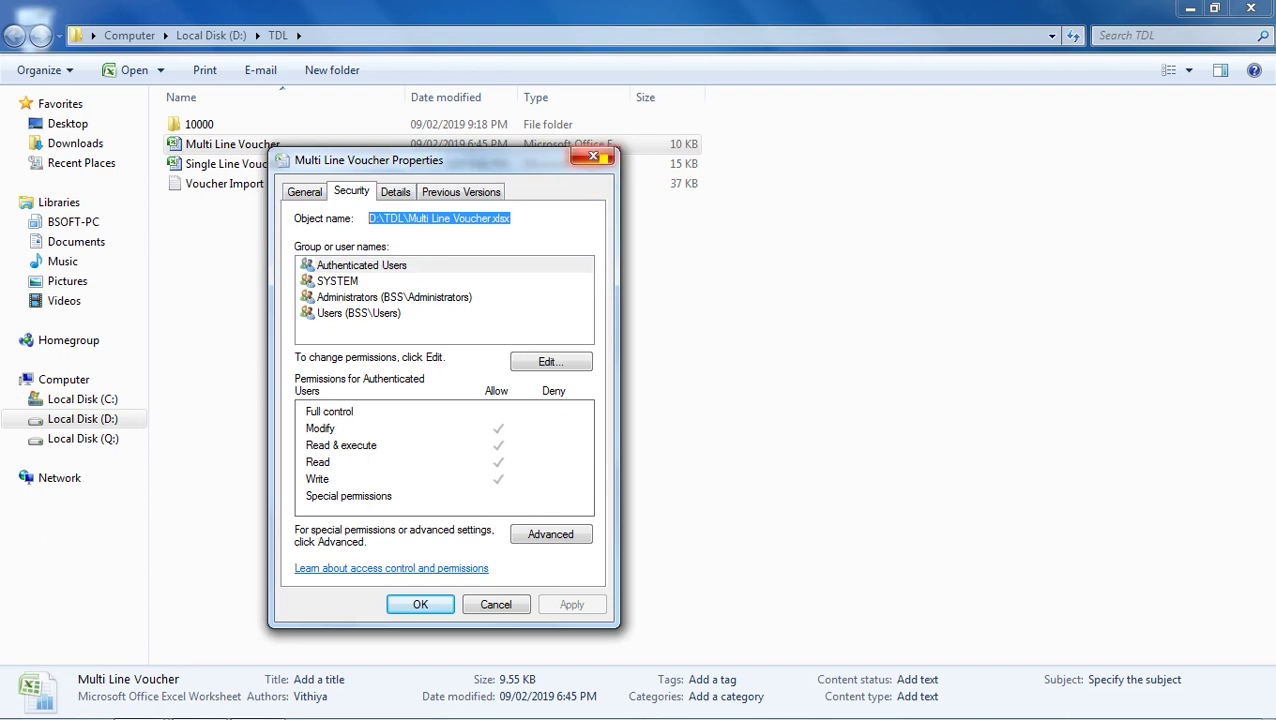
{"action": "left_click", "coordinate": [593, 156]}
{"action": "double_click", "coordinate": [355, 149]}
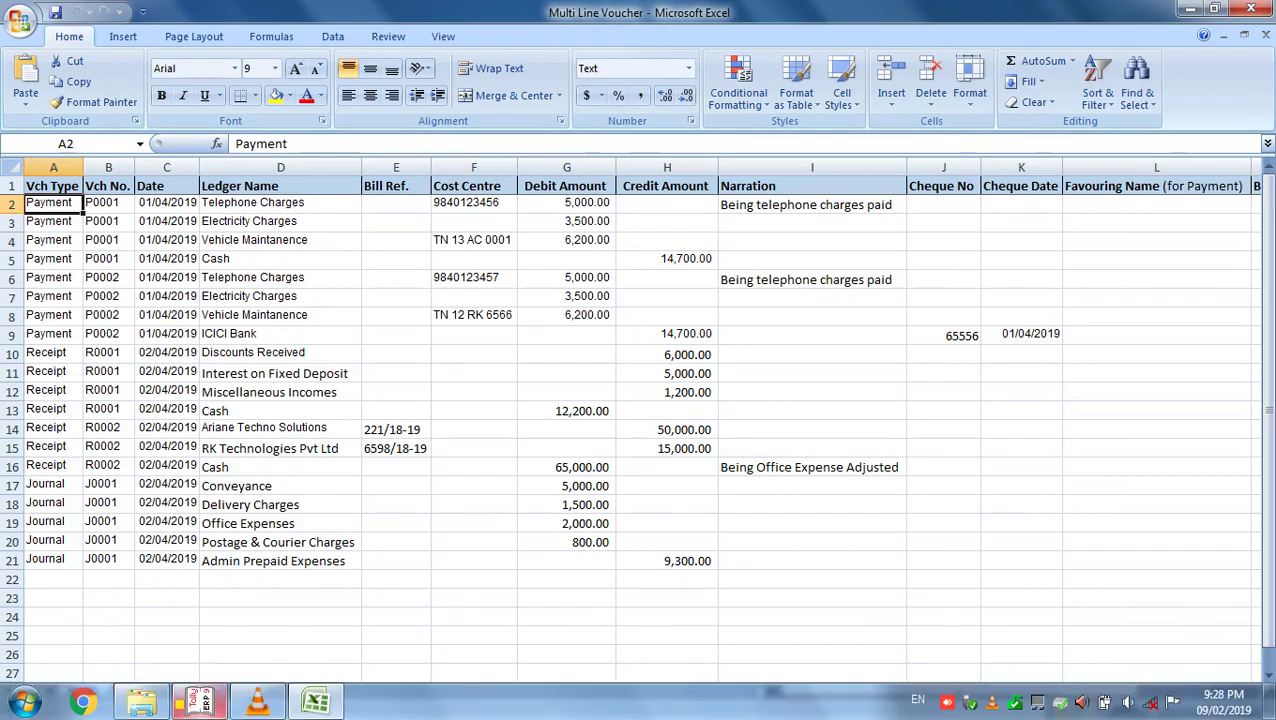
Enter Excel path D:\TDL\Multi Line Voucher.xlsx and sheet name Multi, then submit for preview.
{"action": "left_click", "coordinate": [201, 700]}
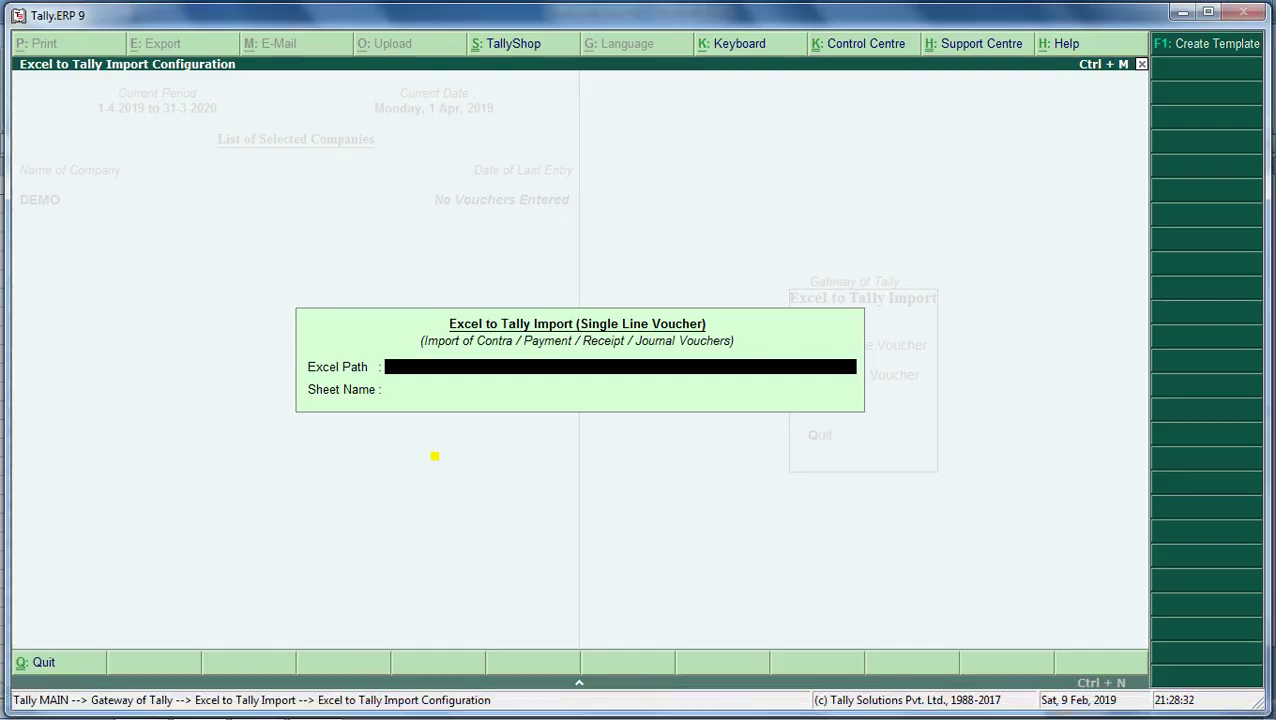
{"action": "type", "text": "D:\\TDL\\Multi Line Voucher.xlsx"}
{"action": "key", "text": "Return"}
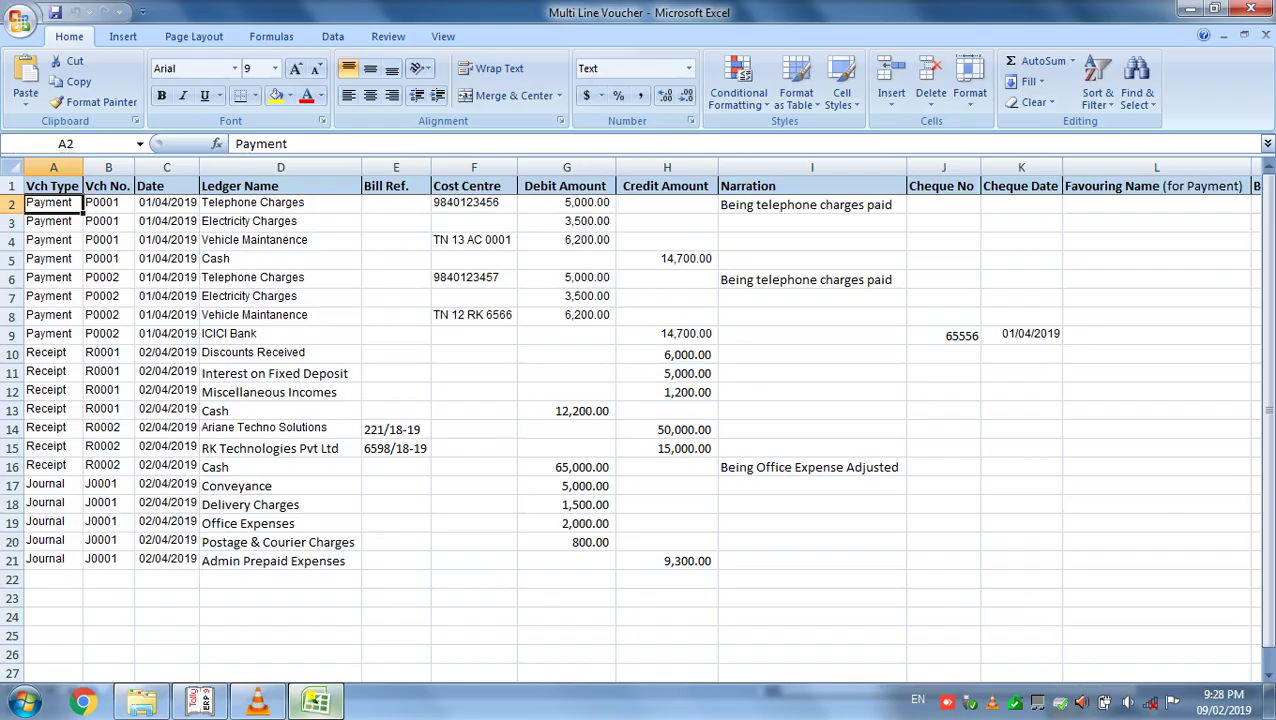
{"action": "left_click", "coordinate": [305, 705]}
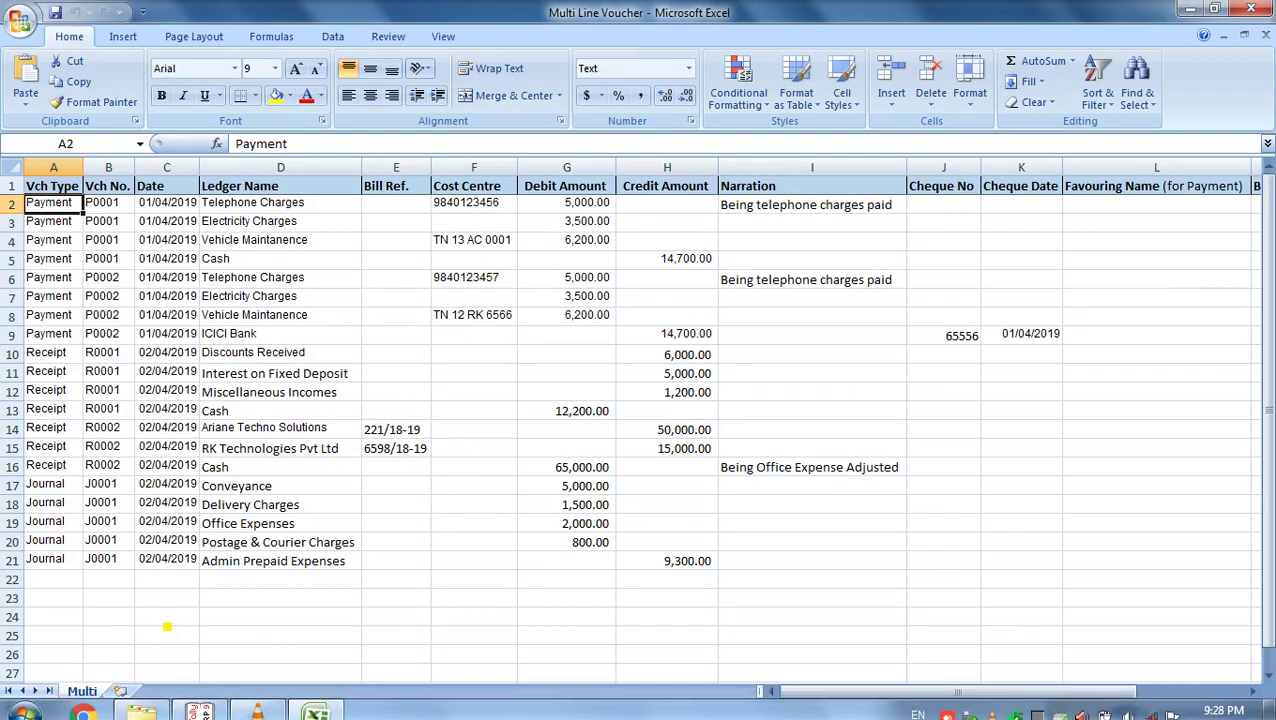
{"action": "double_click", "coordinate": [88, 692]}
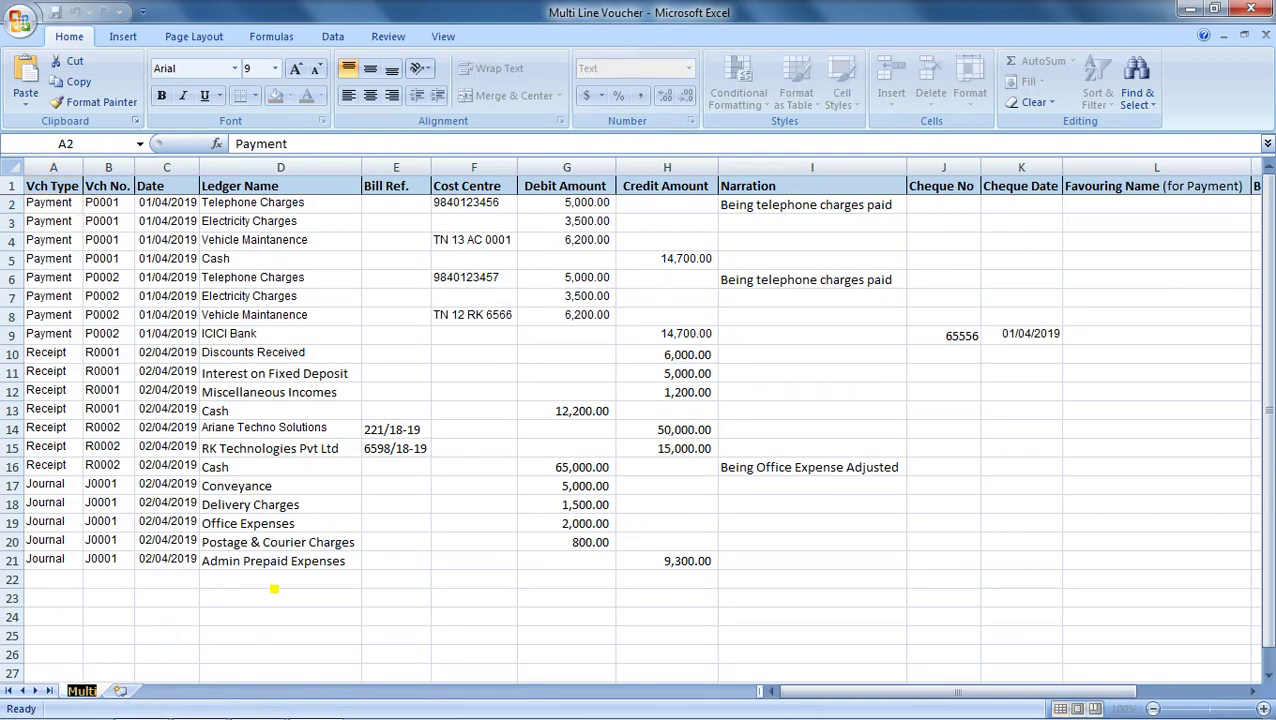
{"action": "left_click", "coordinate": [273, 597]}
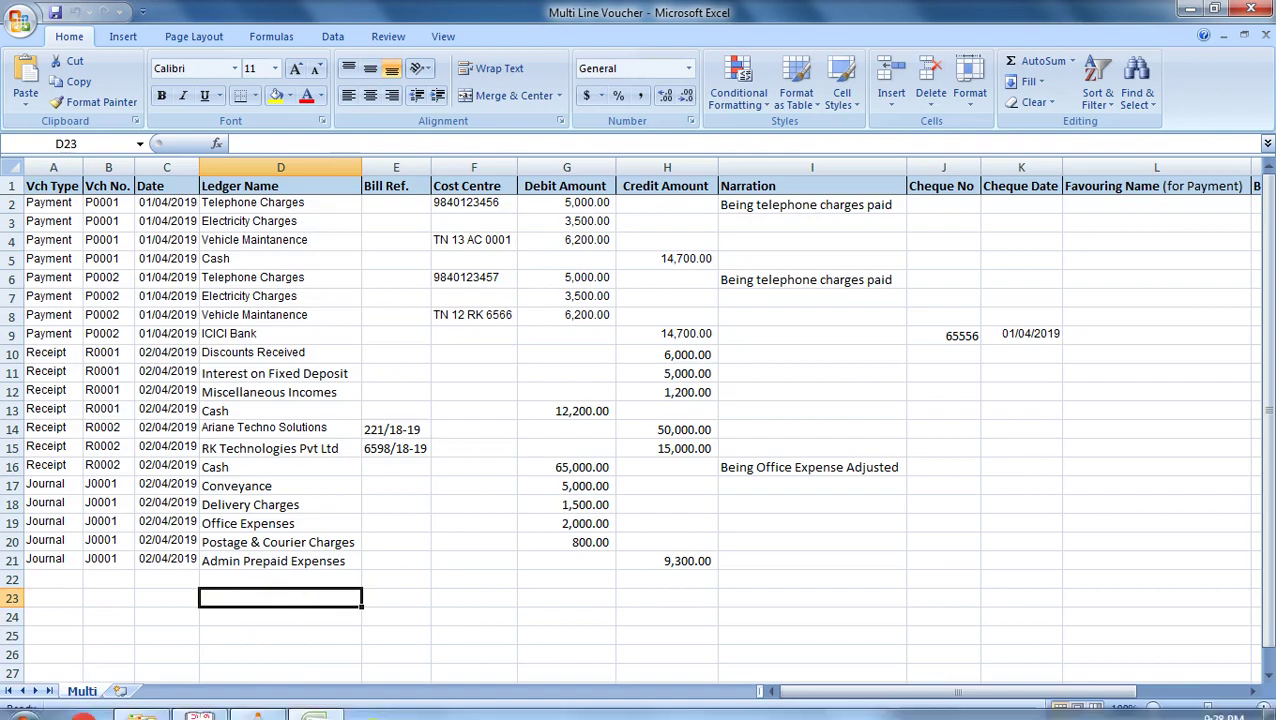
{"action": "left_click", "coordinate": [200, 702]}
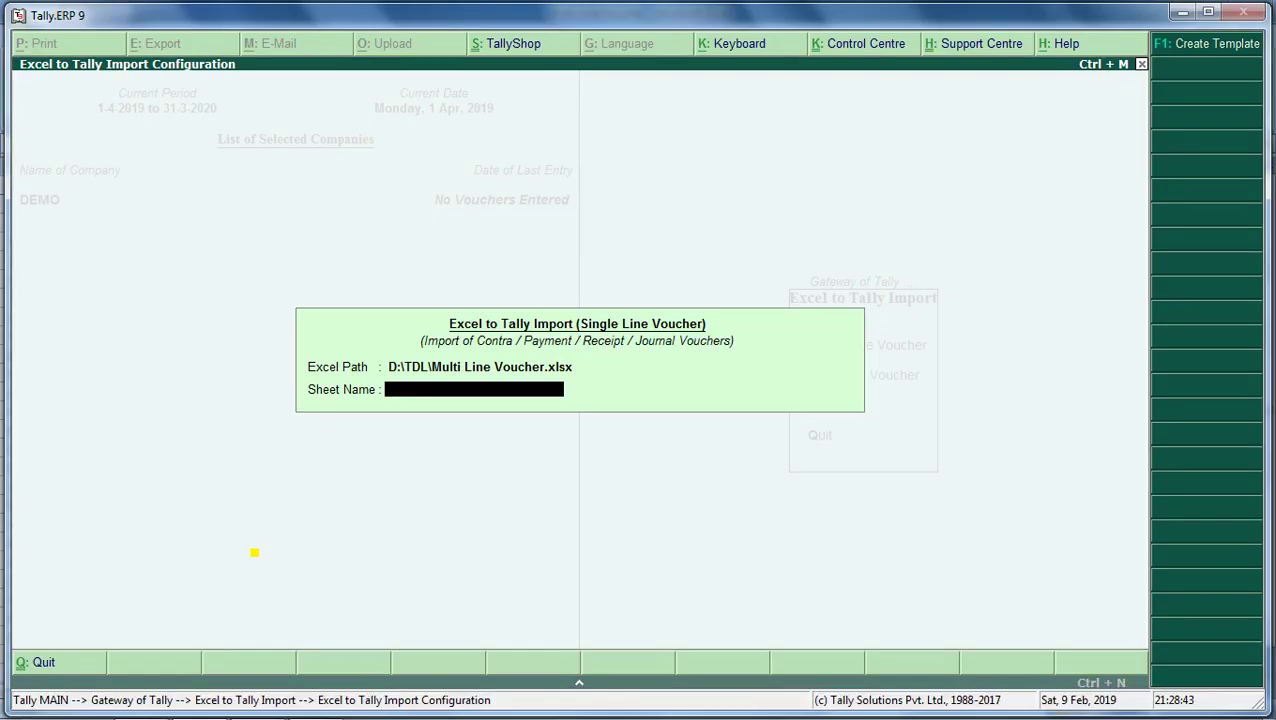
{"action": "type", "text": "Multi"}
{"action": "key", "text": "Return"}
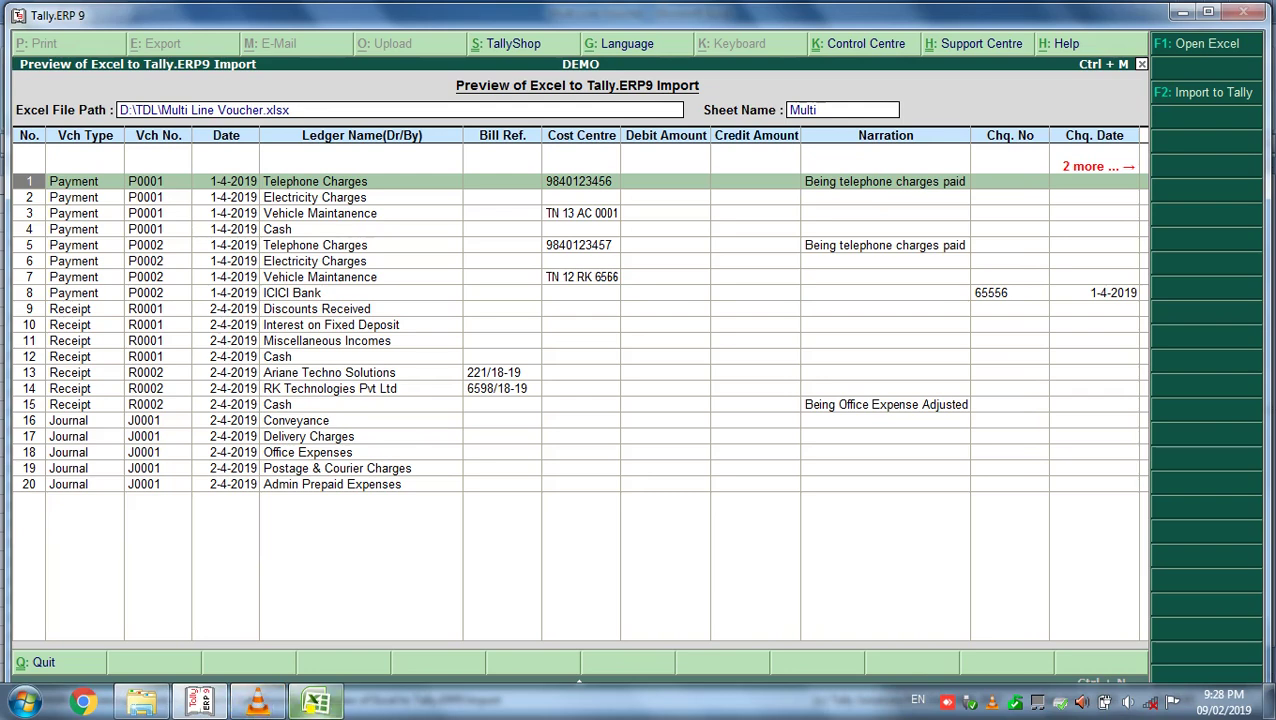
Compare the preview rows, Telephone Charges through row 20 Admin Prepaid Expenses, with Excel, then close the preview.
{"action": "left_click", "coordinate": [316, 700]}
{"action": "left_click", "coordinate": [1245, 10]}
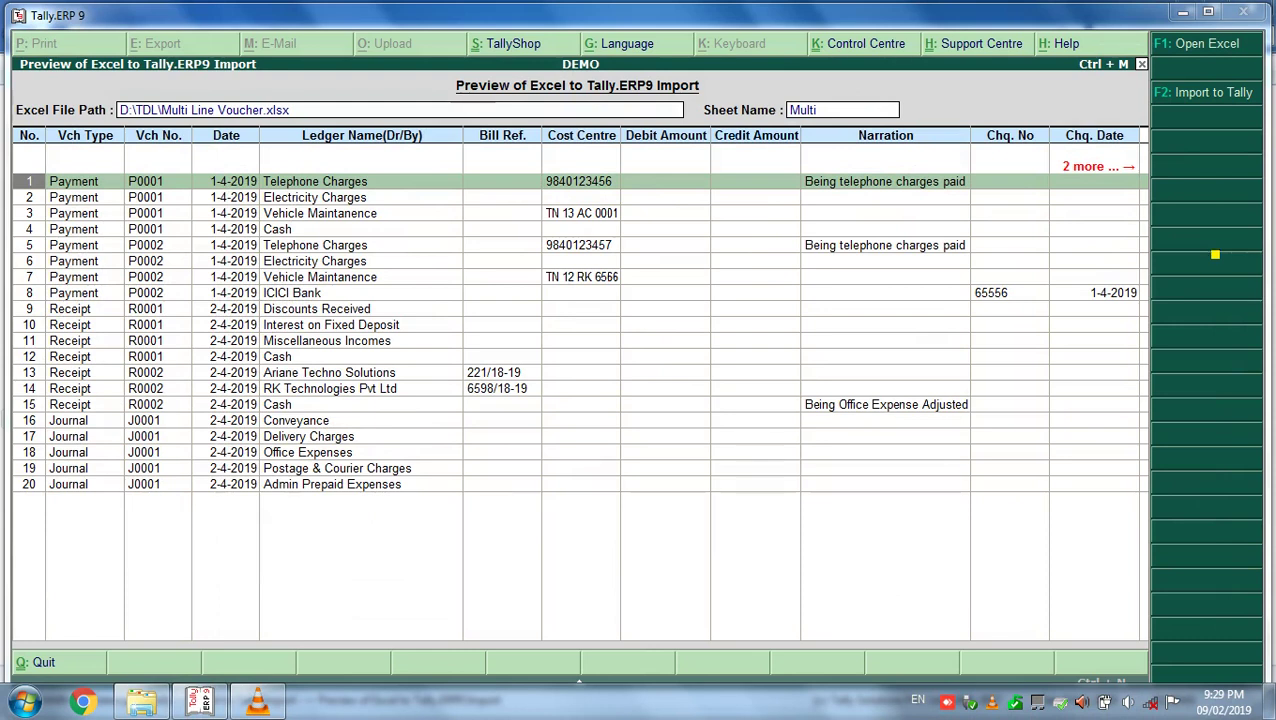
{"action": "key", "text": "alt+Tab"}
{"action": "key", "text": "alt+Tab"}
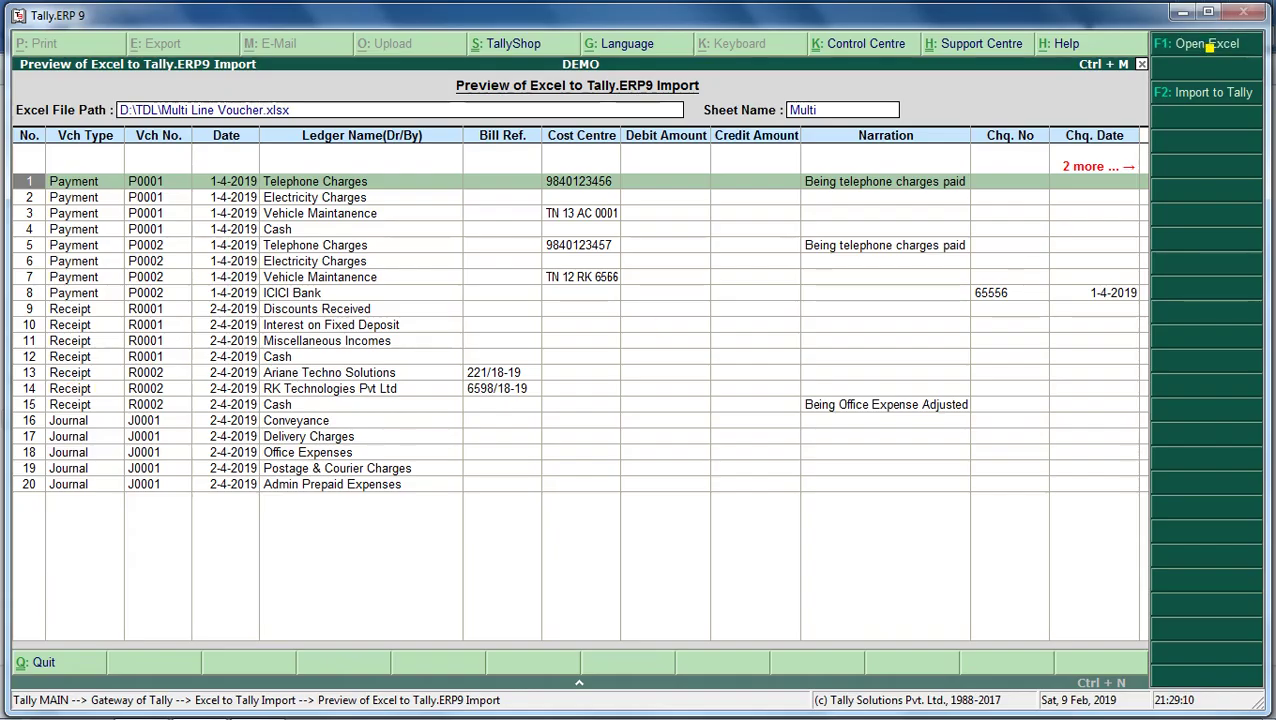
{"action": "left_click", "coordinate": [1208, 45]}
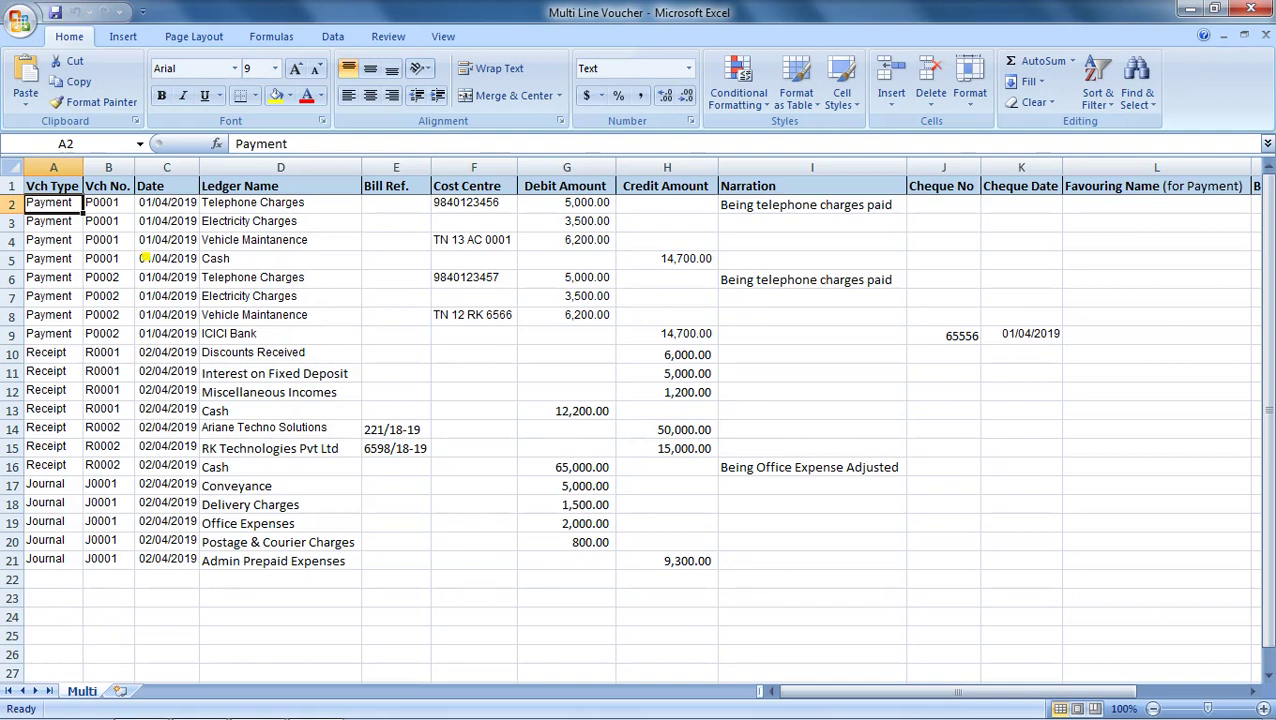
{"action": "left_click", "coordinate": [220, 211]}
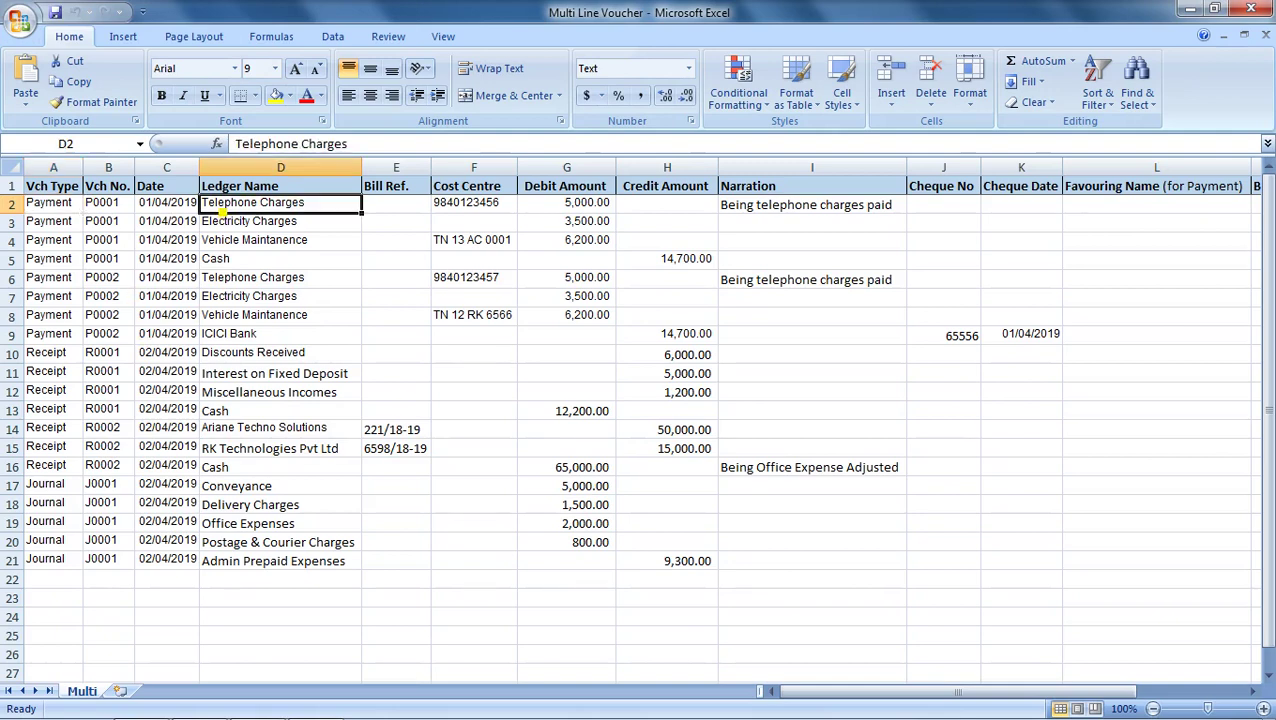
{"action": "left_click", "coordinate": [251, 560]}
{"action": "key", "text": "alt+Tab"}
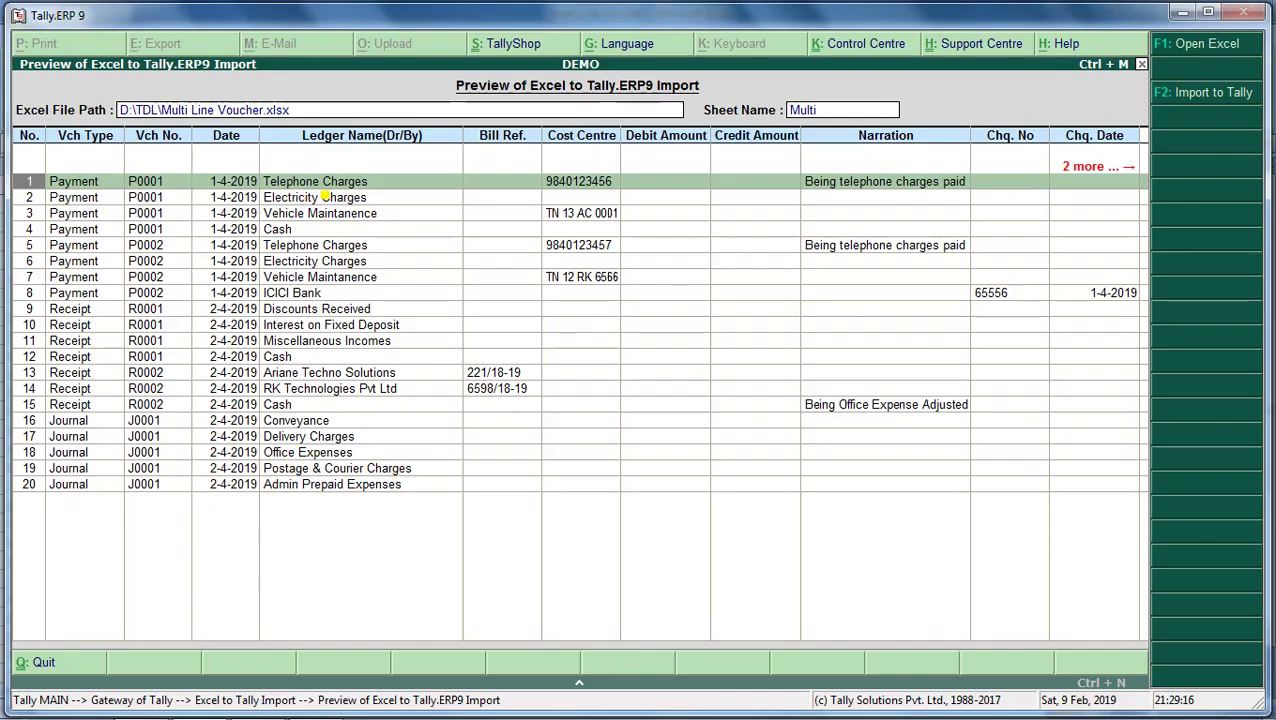
{"action": "left_click", "coordinate": [327, 486]}
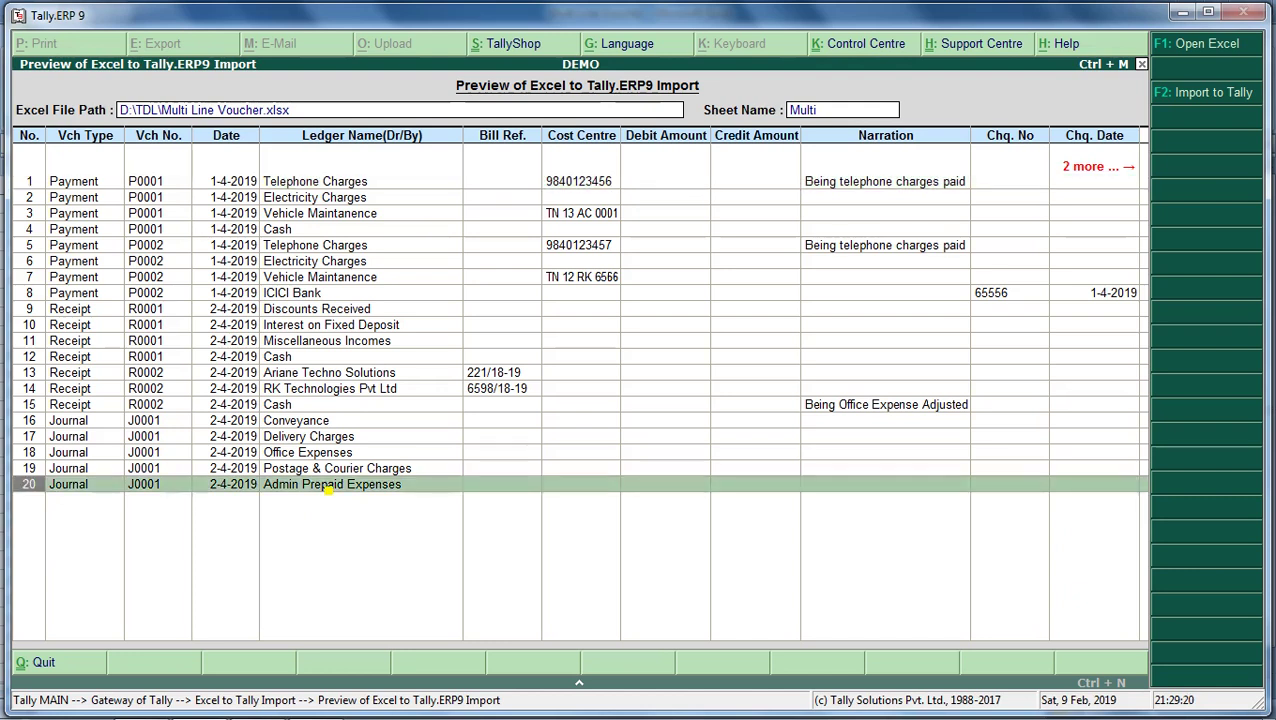
{"action": "left_click", "coordinate": [1205, 102]}
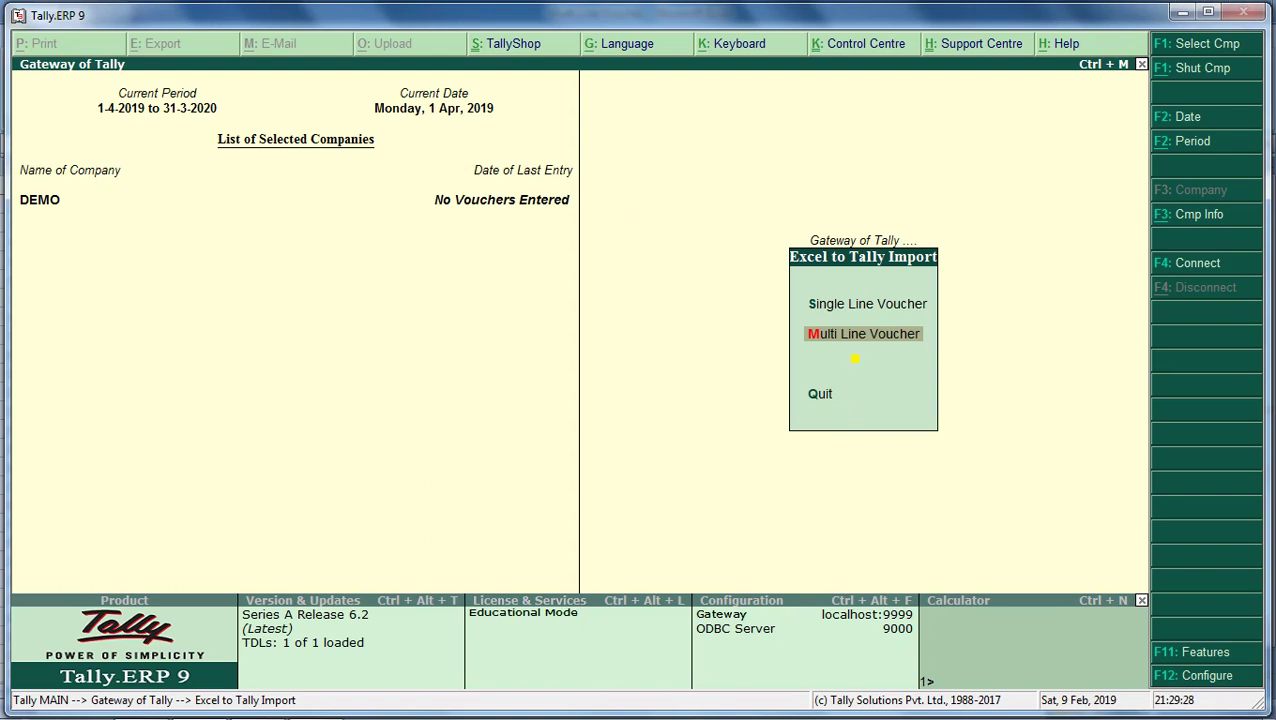
Accept the Multi Line Voucher path and sheet Multi, import to Tally, and confirm with Yes.
{"action": "key", "text": "Return"}
{"action": "type", "text": "Multi"}
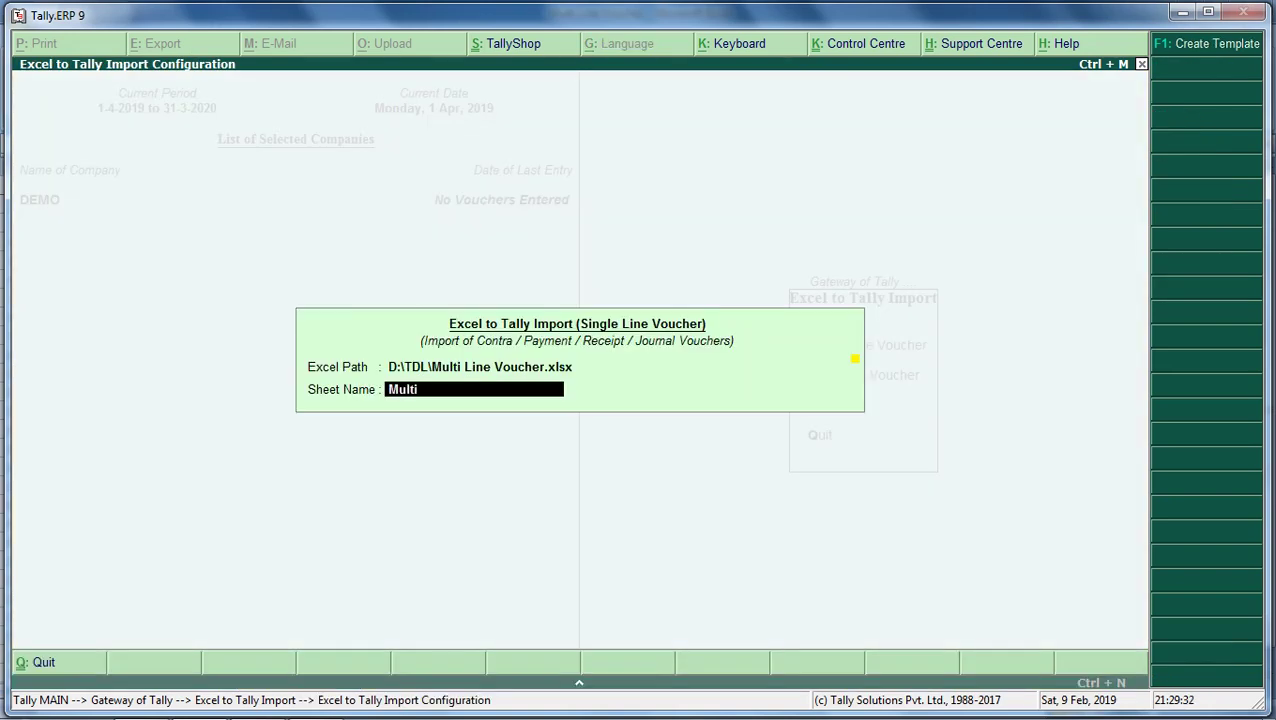
{"action": "key", "text": "Return"}
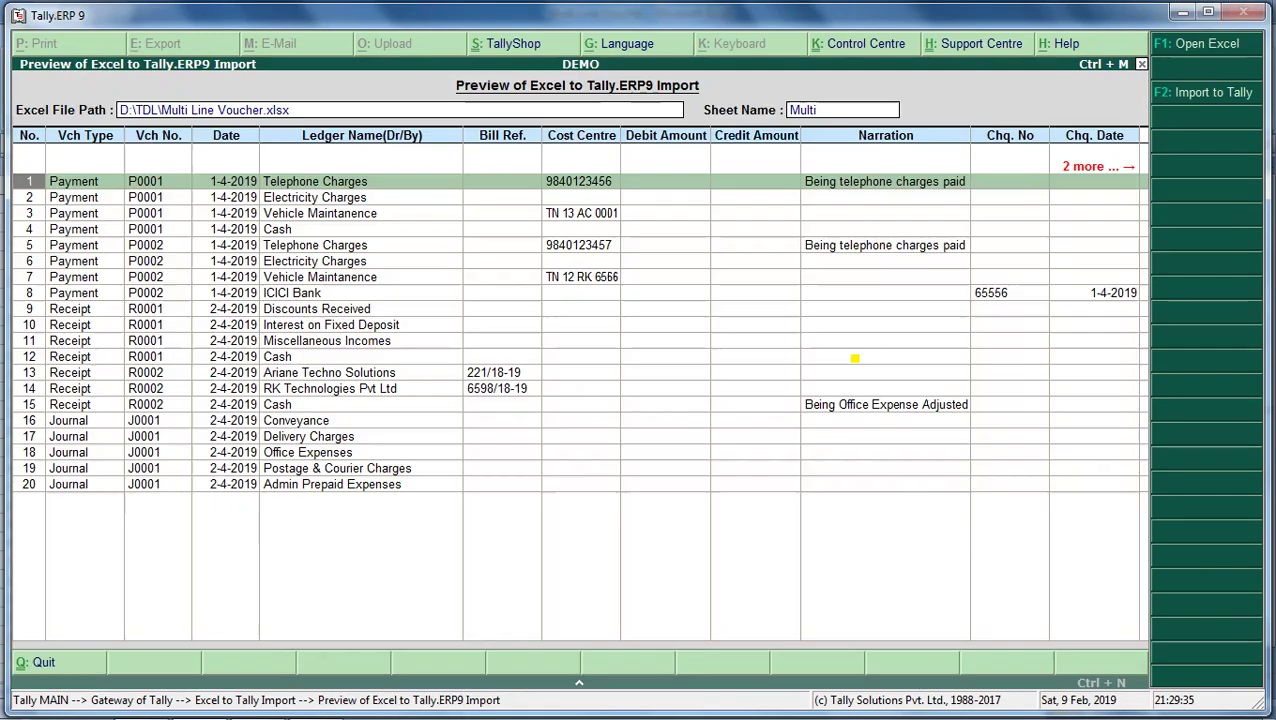
{"action": "left_click", "coordinate": [1218, 104]}
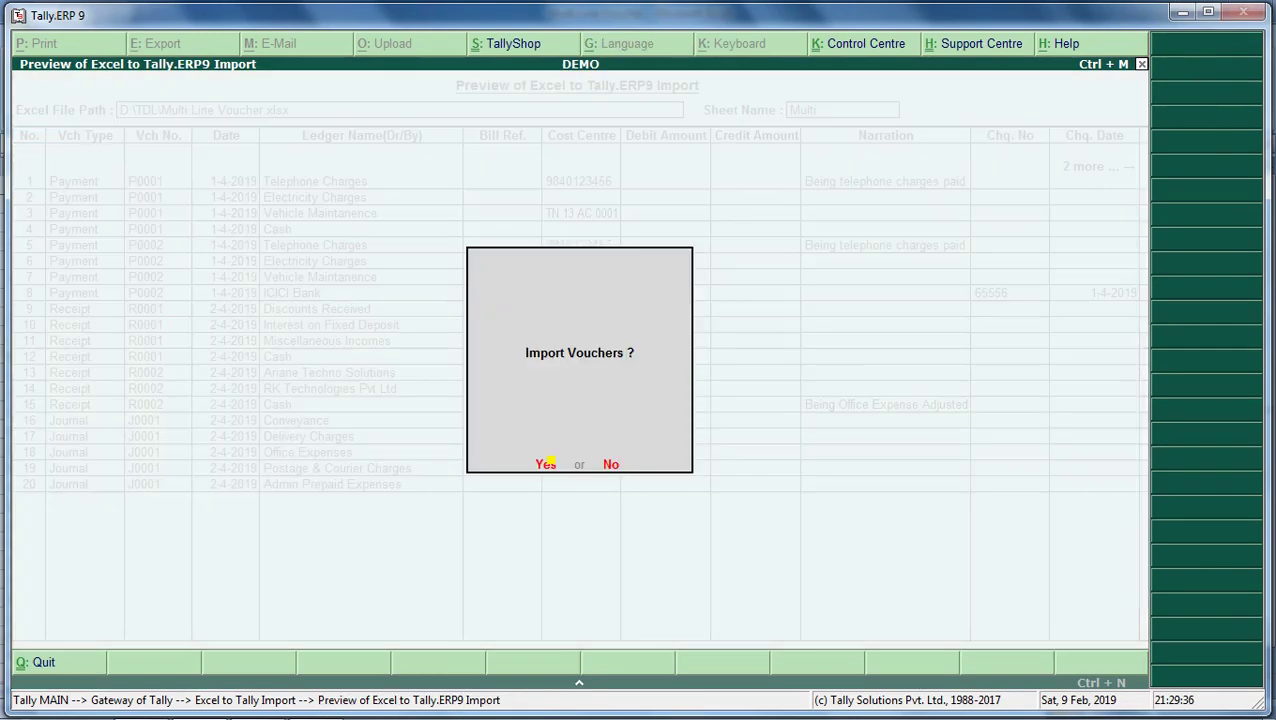
{"action": "left_click", "coordinate": [547, 467]}
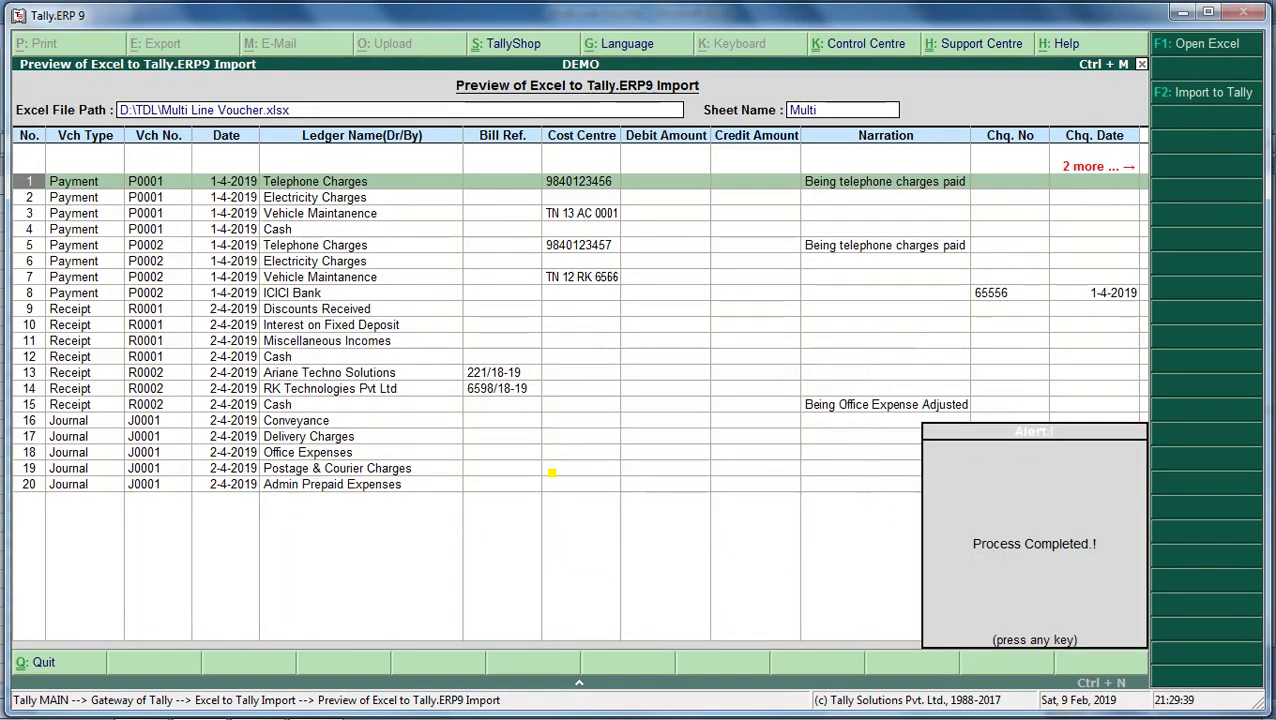
{"action": "key", "text": "Escape"}
{"action": "key", "text": "Escape"}
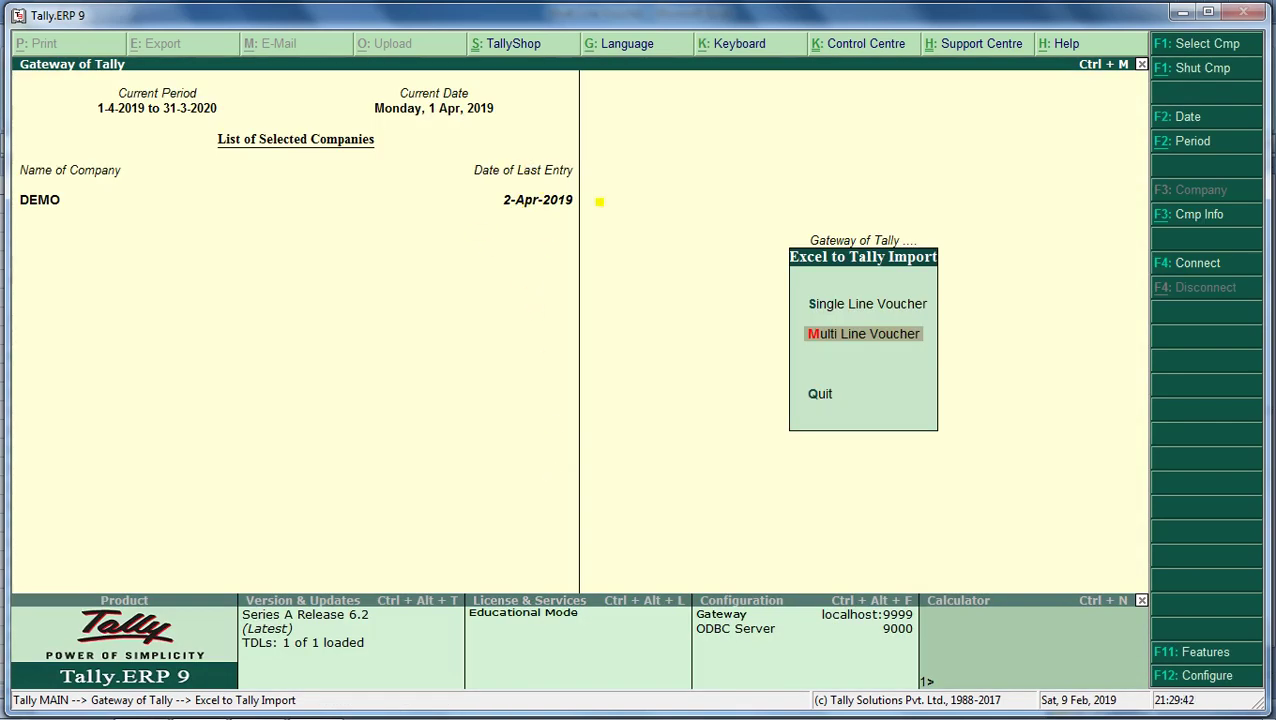
Quit the import menu and open DEMO's Statistics report showing voucher counts.
{"action": "key", "text": "q"}
{"action": "key", "text": "y"}
{"action": "key", "text": "d"}
{"action": "key", "text": "s"}
{"action": "key", "text": "Return"}
{"action": "key", "text": "F12"}
{"action": "key", "text": "Down"}
{"action": "key", "text": "Down"}
{"action": "key", "text": "Return"}
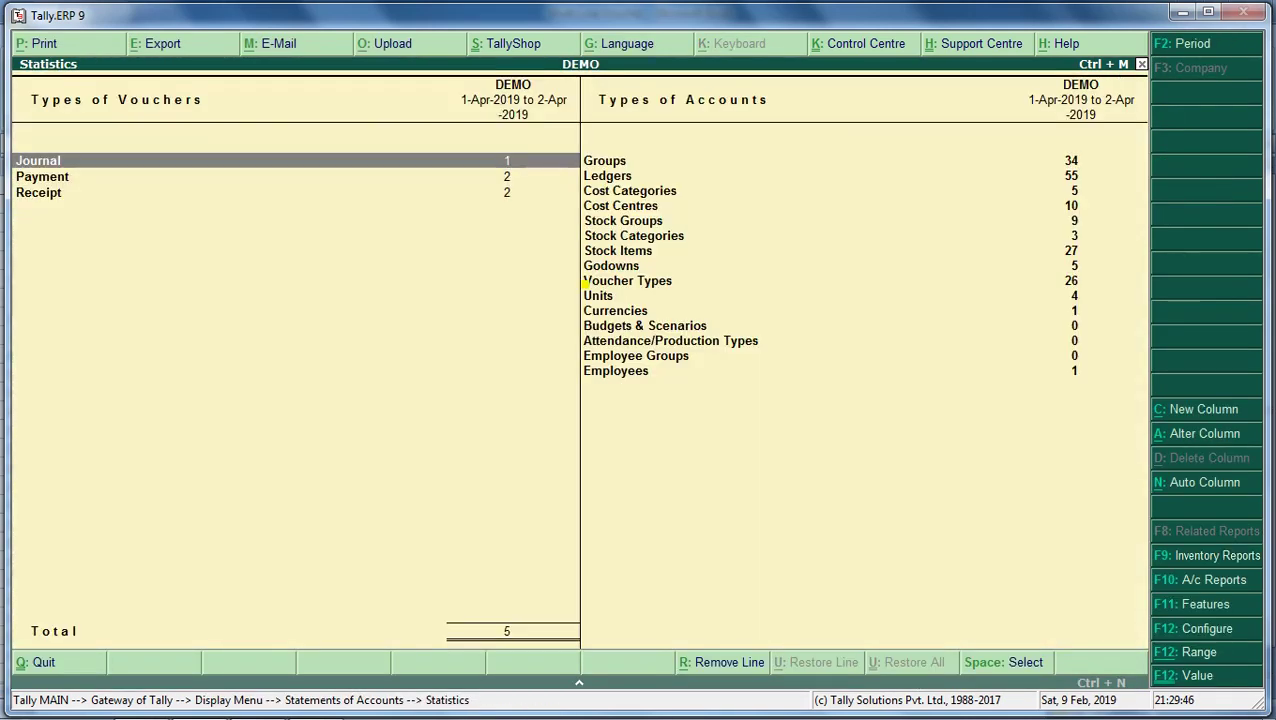
Check Journal voucher J0001 against the Excel ledgers and amounts in D17:H21.
{"action": "key", "text": "Return"}
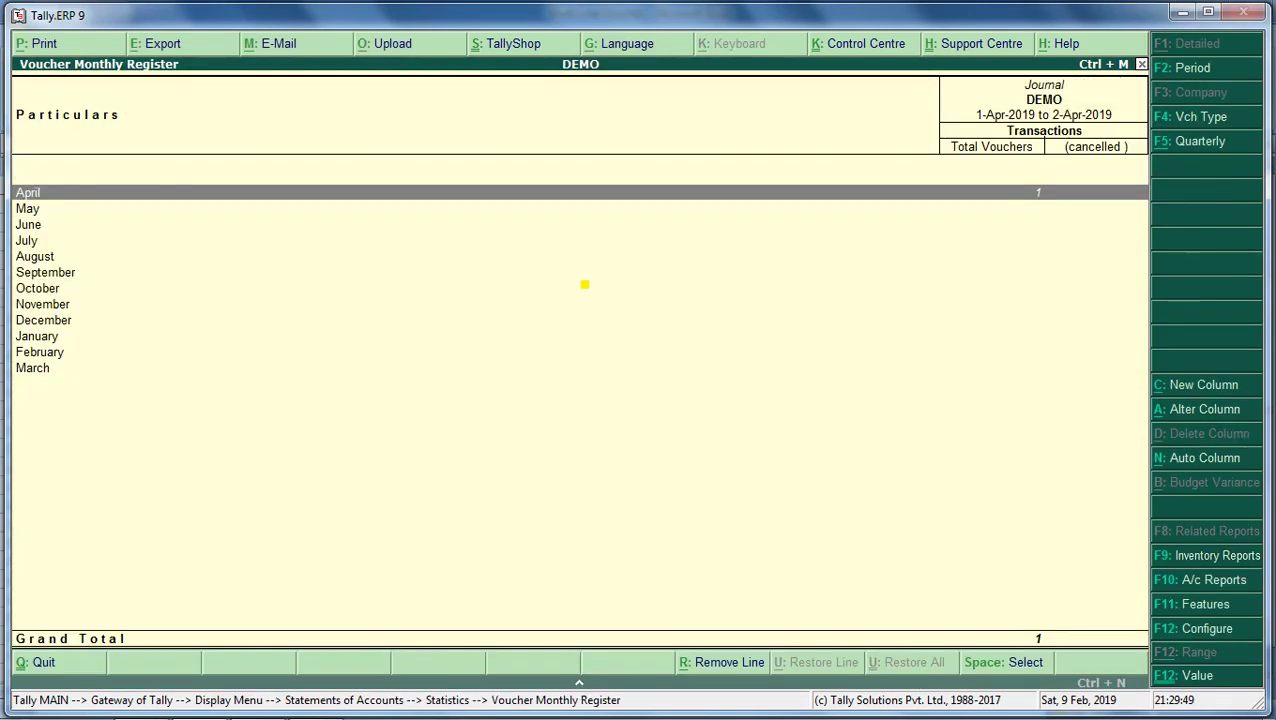
{"action": "key", "text": "Return"}
{"action": "key", "text": "Return"}
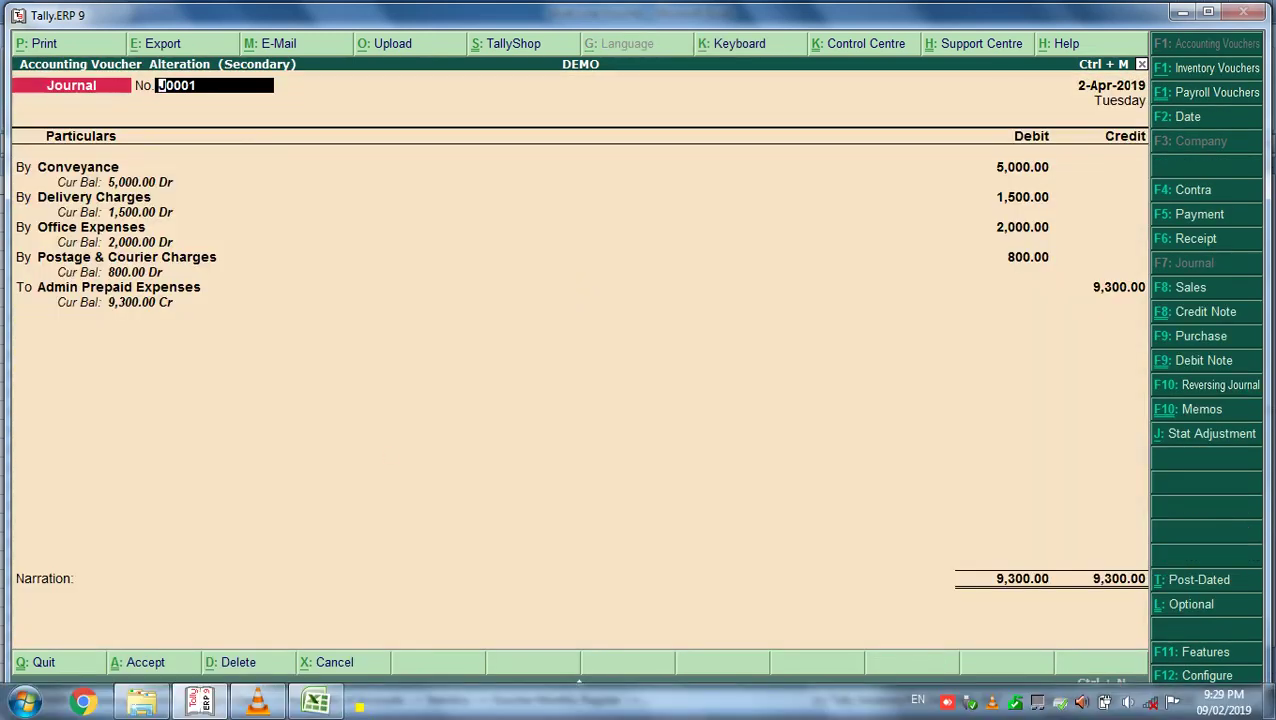
{"action": "left_click", "coordinate": [316, 703]}
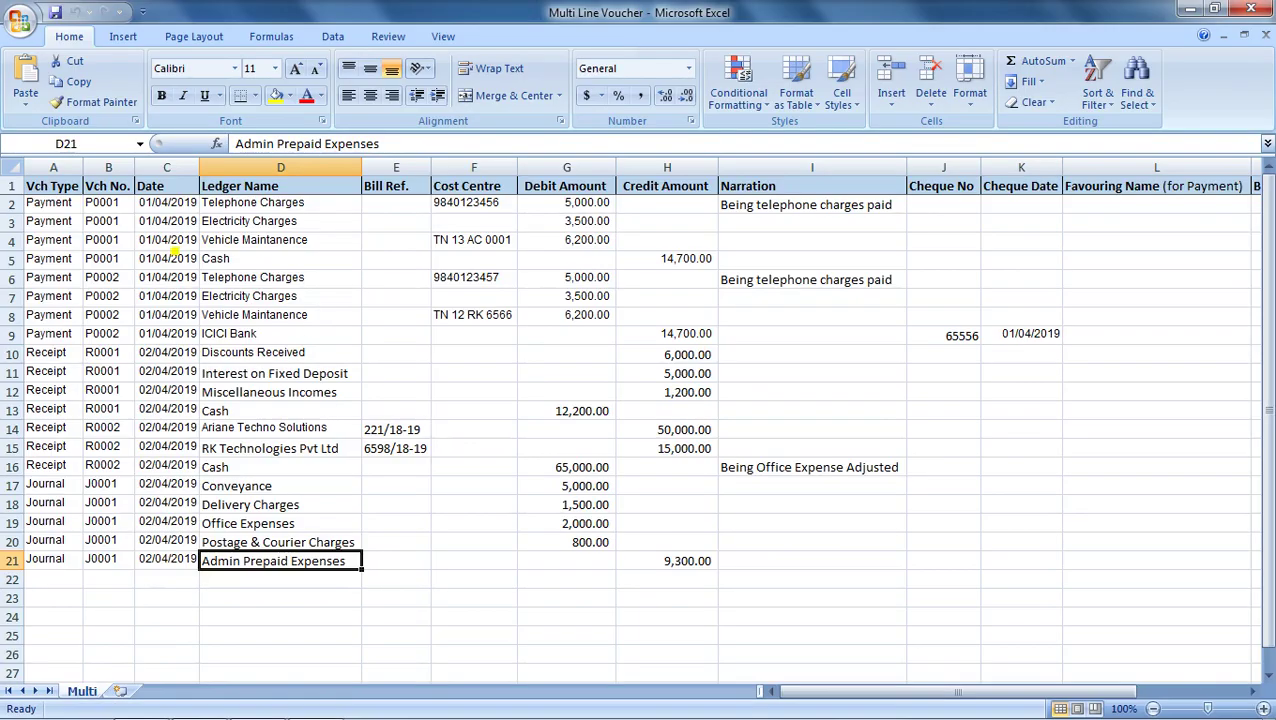
{"action": "left_click", "coordinate": [231, 484]}
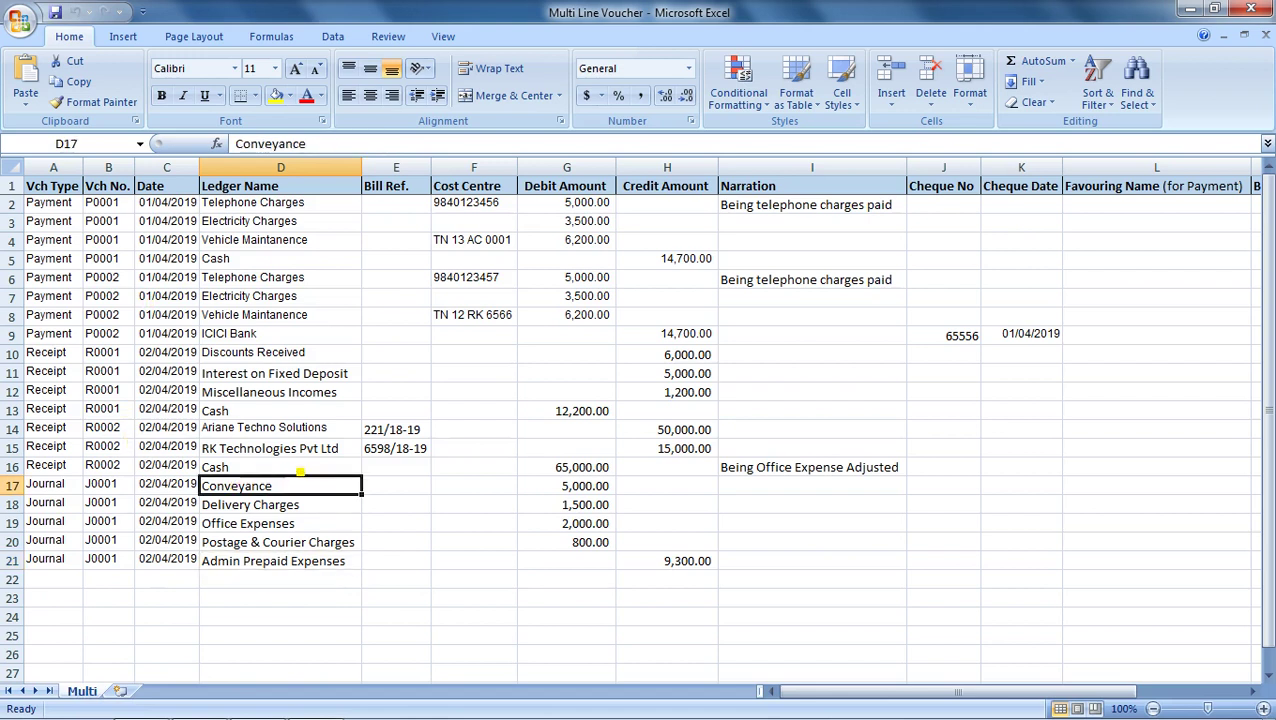
{"action": "mouse_move", "coordinate": [280, 486]}
{"action": "left_mouse_down"}
{"action": "mouse_move", "coordinate": [280, 561]}
{"action": "mouse_move", "coordinate": [667, 561]}
{"action": "left_mouse_up"}
{"action": "key", "text": "alt+Tab"}
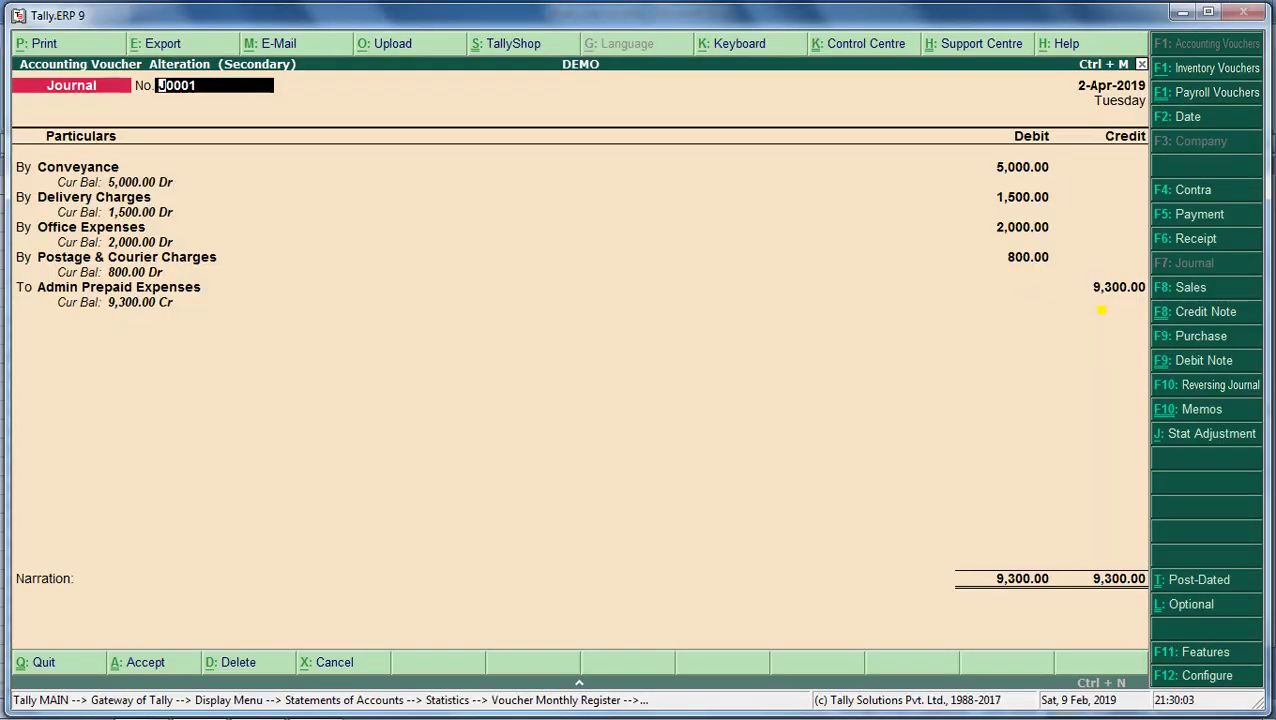
{"action": "key", "text": "alt+Tab"}
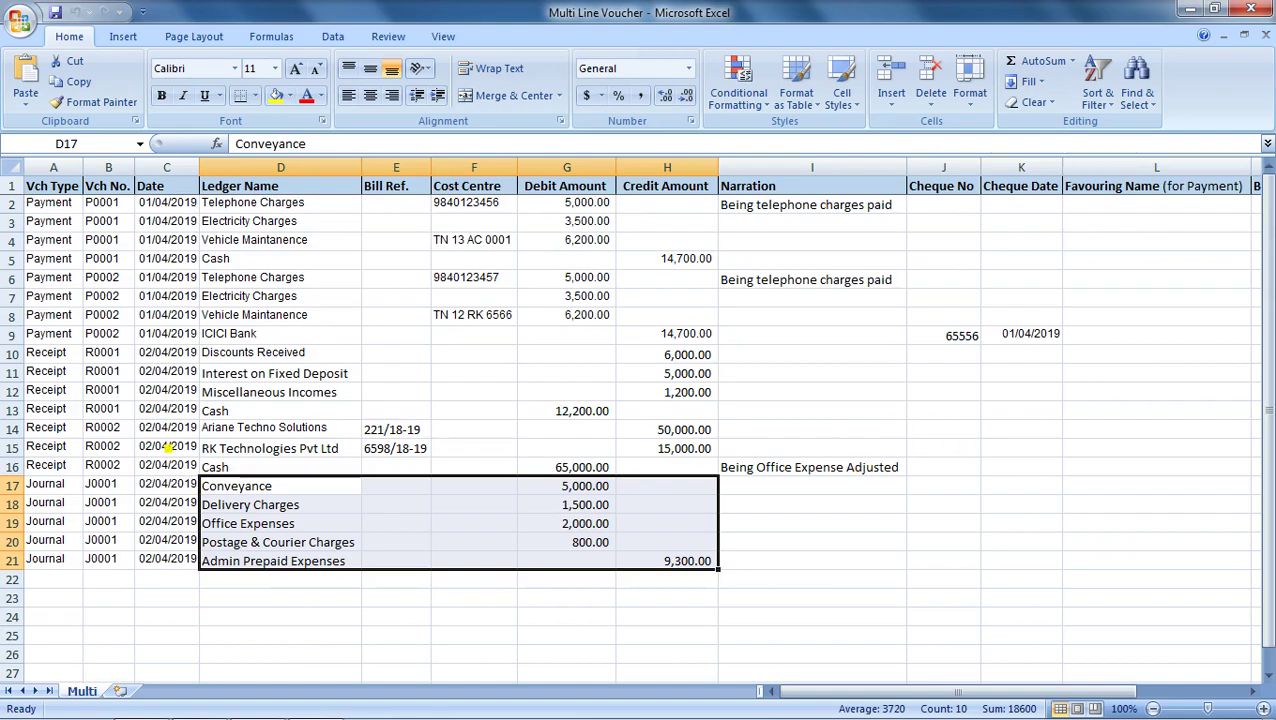
{"action": "key", "text": "alt+Tab"}
{"action": "key", "text": "Escape"}
{"action": "key", "text": "Escape"}
{"action": "key", "text": "Down"}
{"action": "key", "text": "Escape"}
Open Payment voucher P0001 from April's register in the debit and credit column layout.
{"action": "key", "text": "Down"}
{"action": "key", "text": "Up"}
{"action": "key", "text": "Return"}
{"action": "key", "text": "Return"}
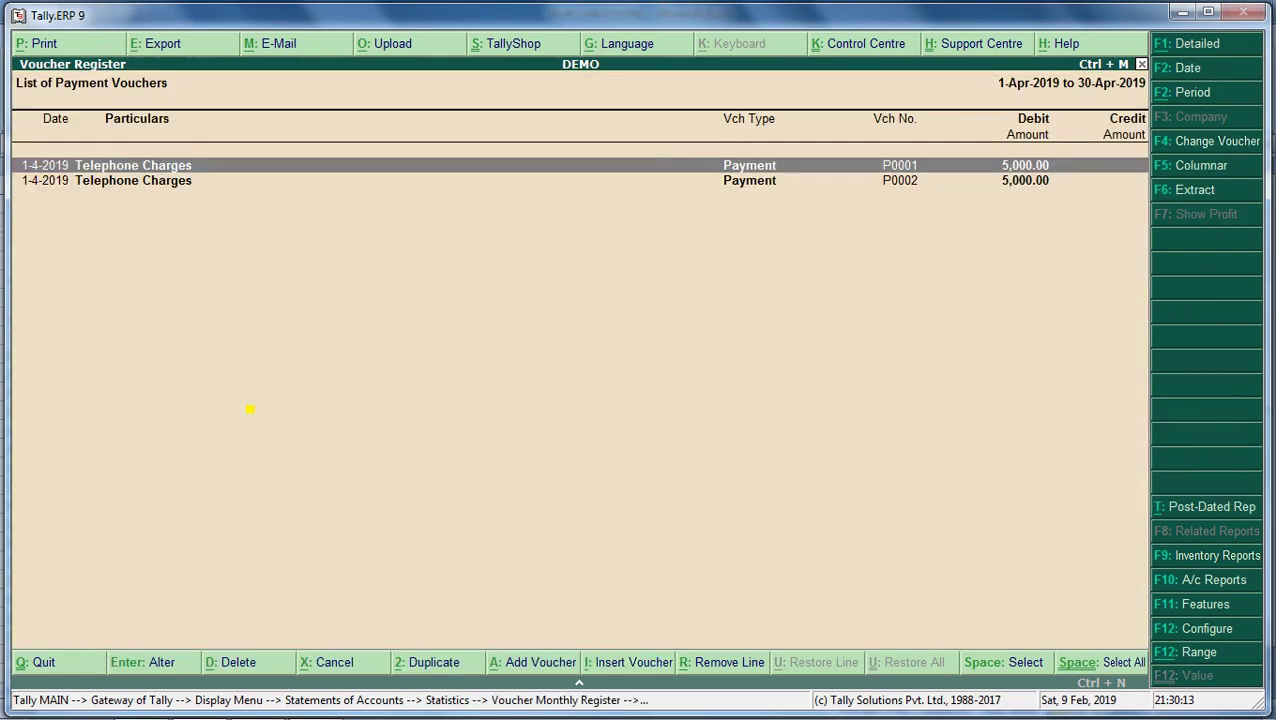
{"action": "key", "text": "Return"}
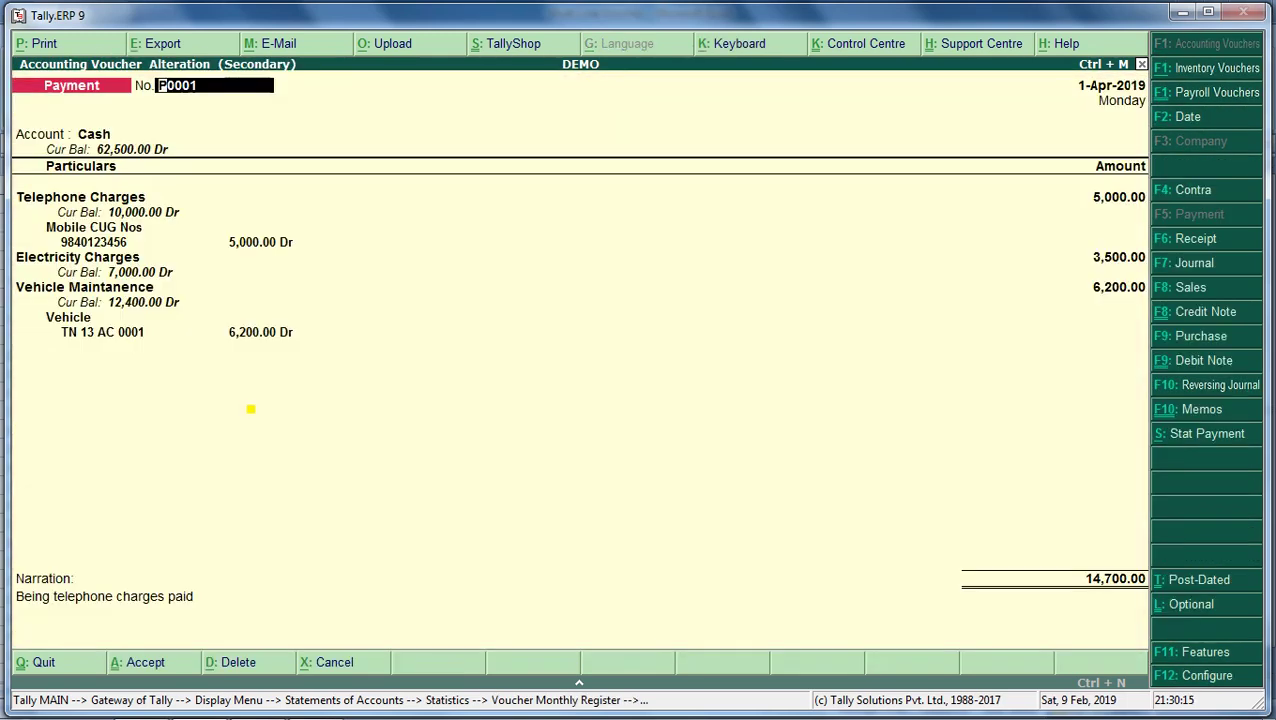
{"action": "key", "text": "F12"}
{"action": "key", "text": "Return"}
{"action": "type", "text": "n"}
{"action": "key", "text": "ctrl+a"}
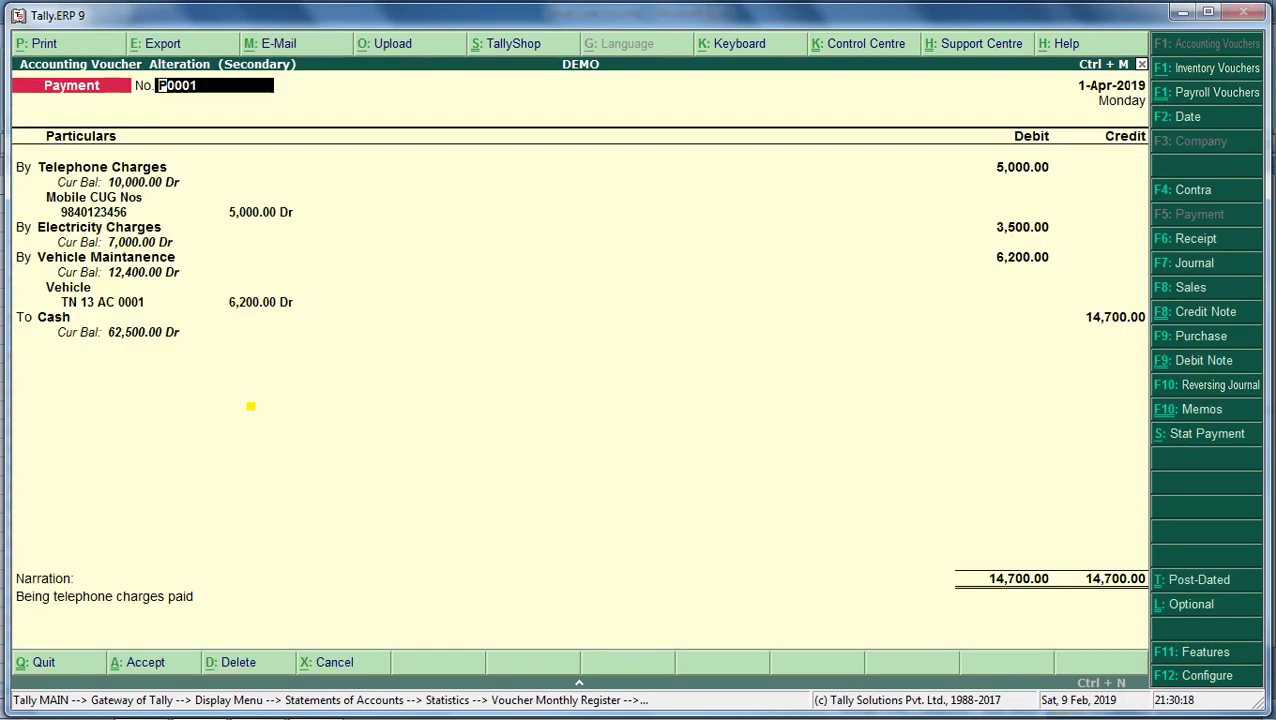
Compare P0001's lines with the Excel rows starting at Telephone Charges (D2), then close it.
{"action": "key", "text": "alt+Tab"}
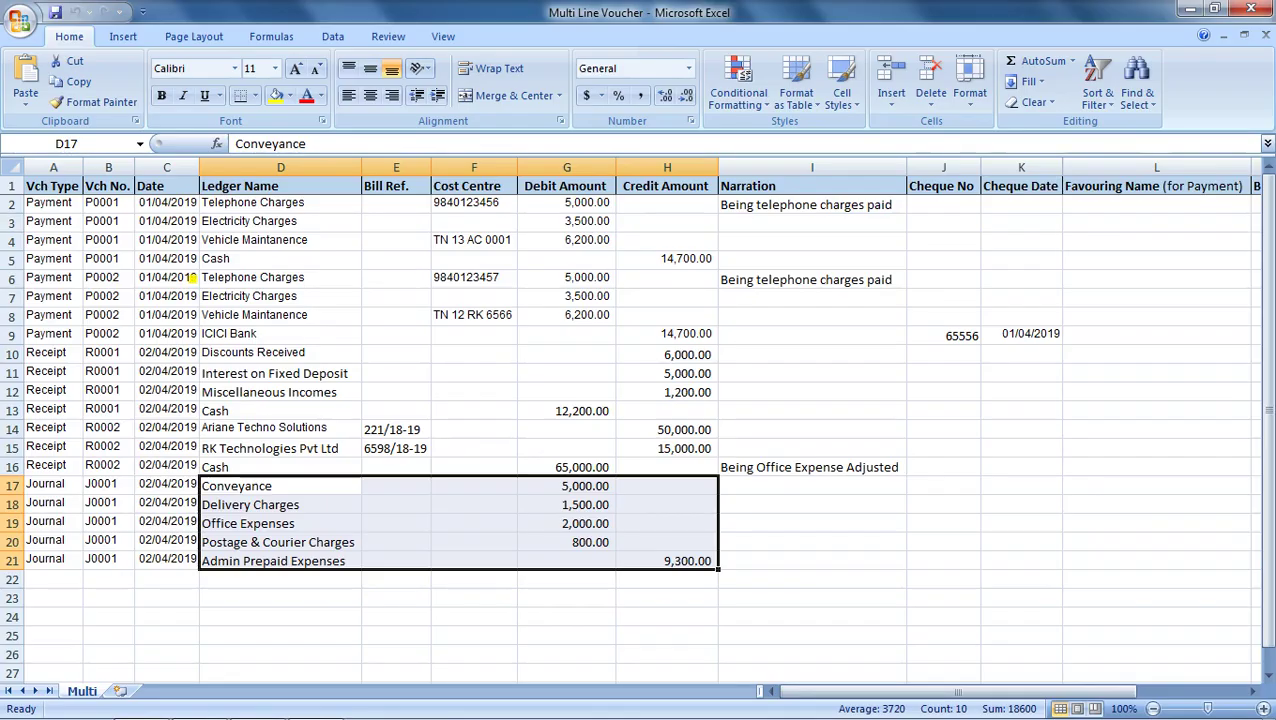
{"action": "left_click", "coordinate": [245, 205]}
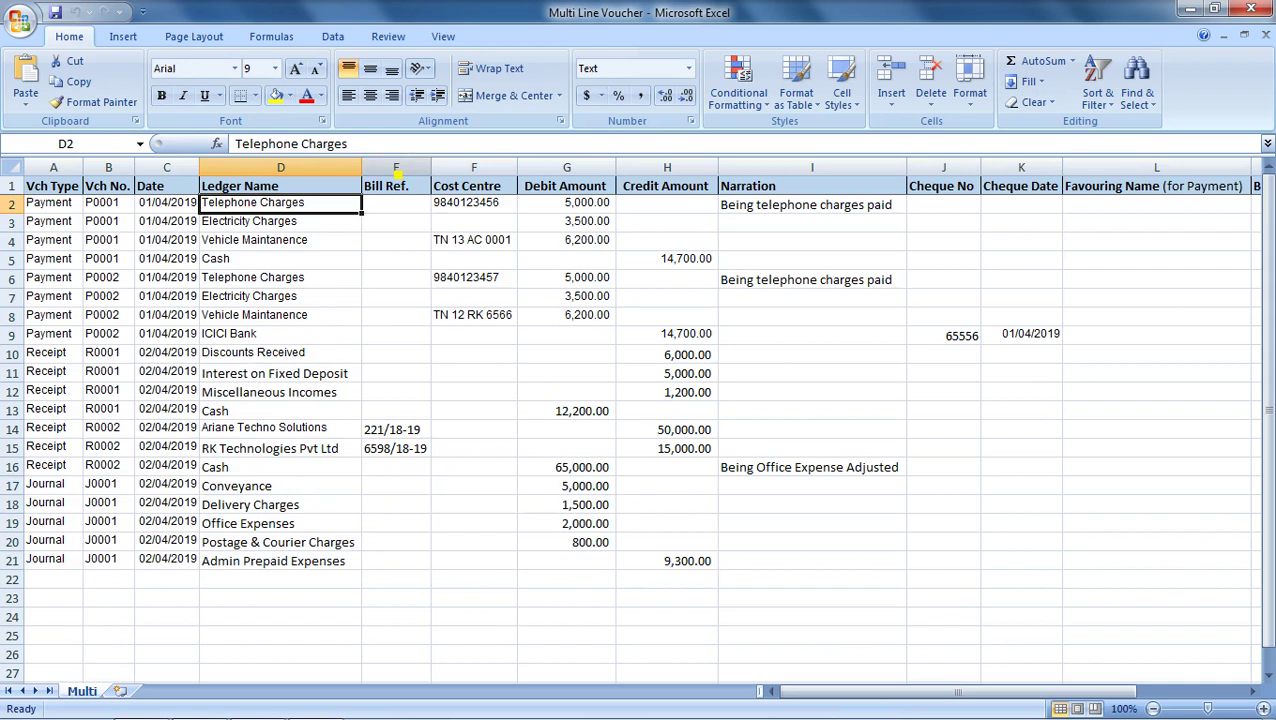
{"action": "key", "text": "shift+Down"}
{"action": "key", "text": "shift+Down"}
{"action": "key", "text": "shift+Right"}
{"action": "key", "text": "shift+Right"}
{"action": "key", "text": "shift+Right"}
{"action": "key", "text": "shift+Right"}
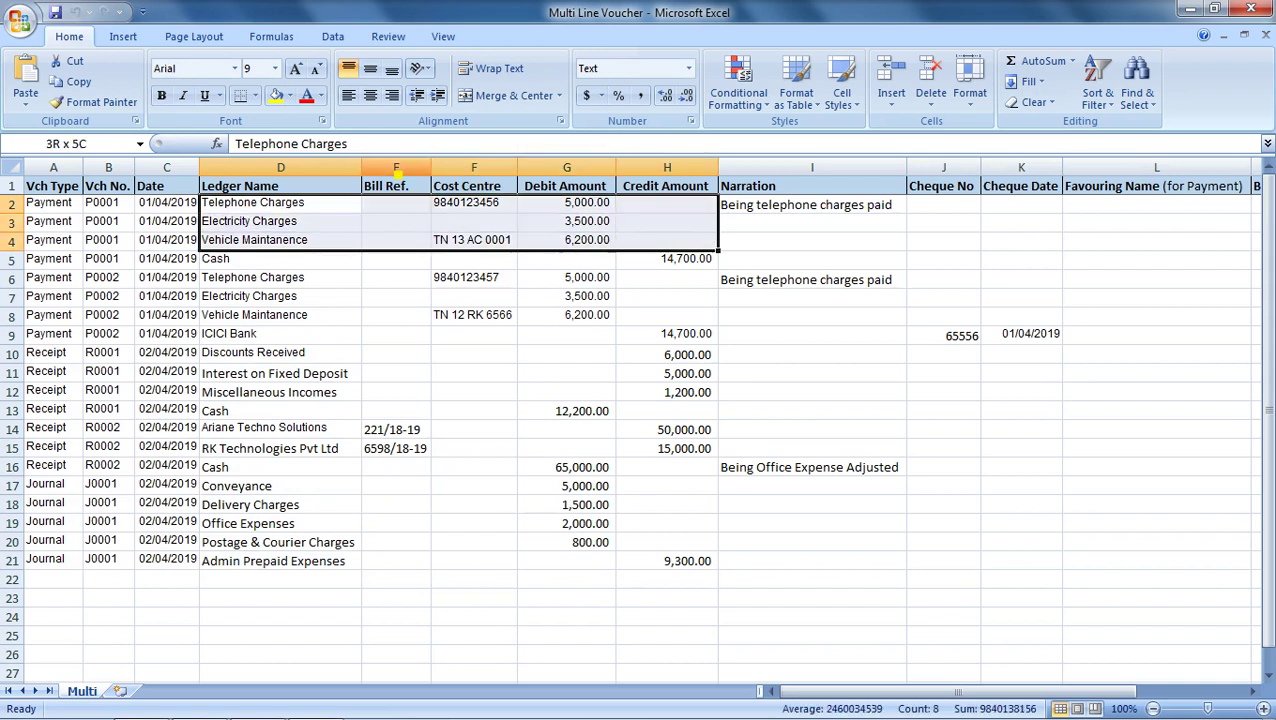
{"action": "key", "text": "shift+Down"}
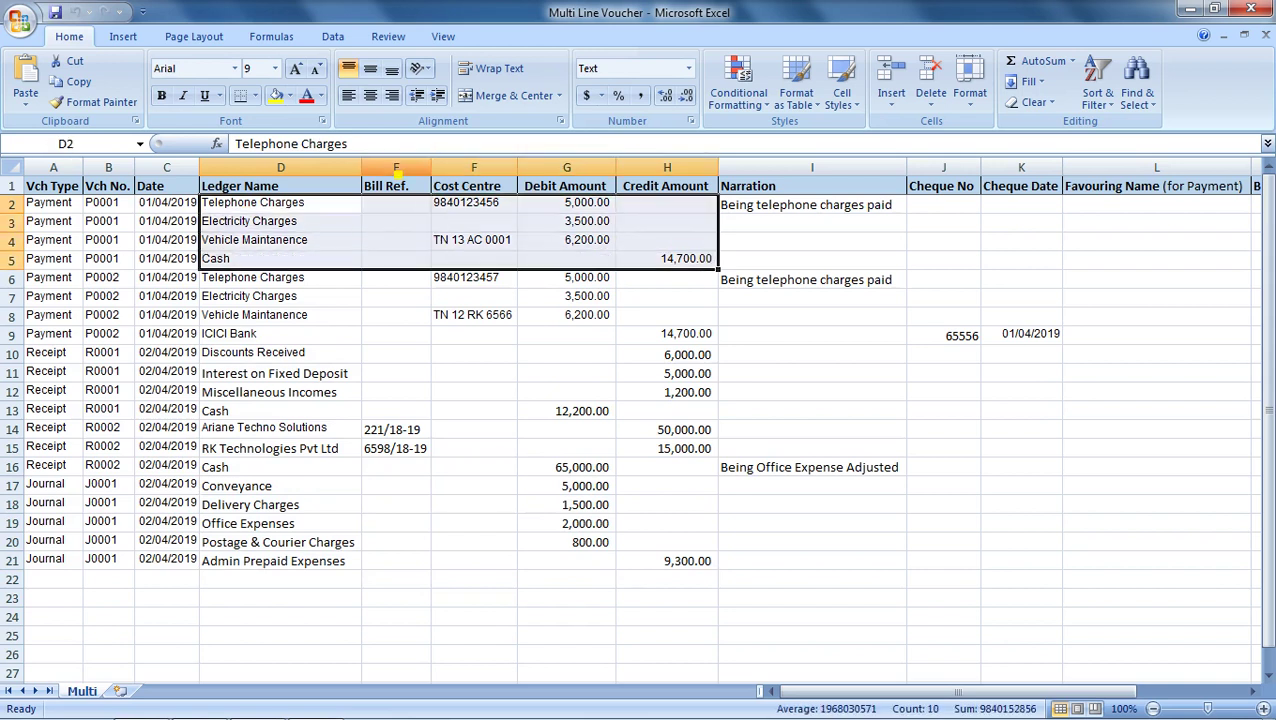
{"action": "key", "text": "alt+Tab"}
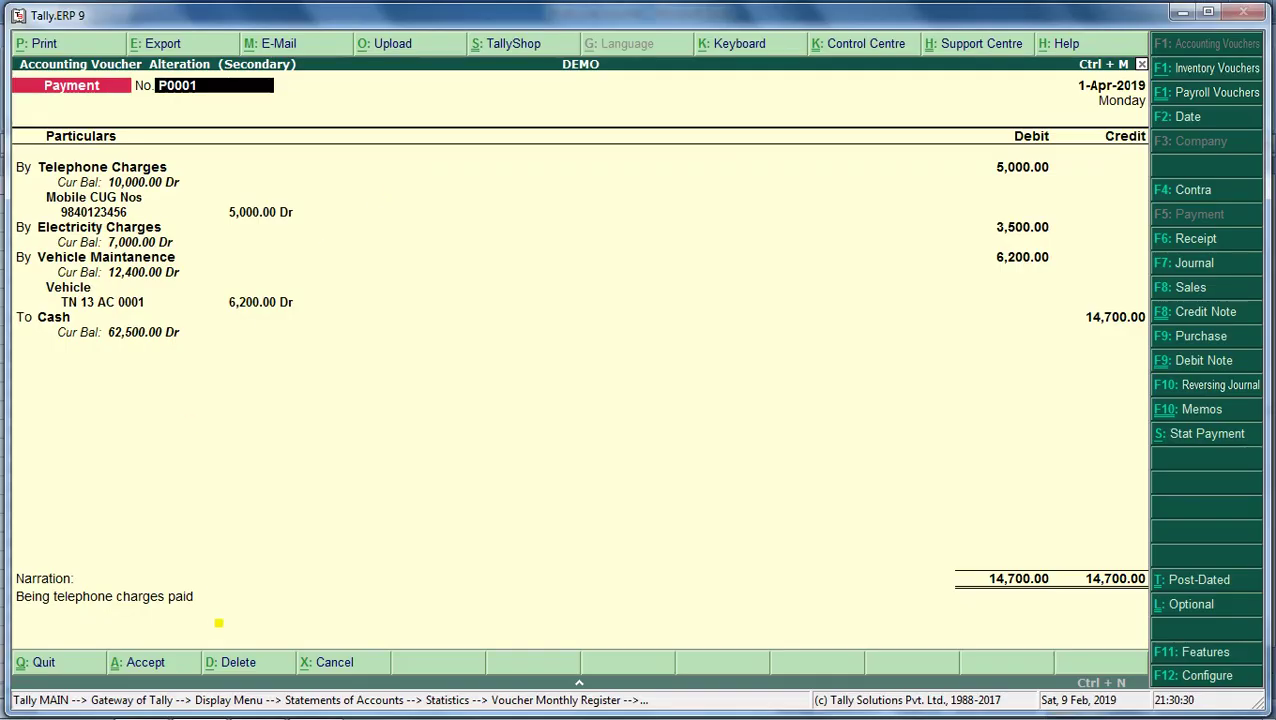
{"action": "key", "text": "alt+Tab"}
{"action": "key", "text": "Down"}
{"action": "key", "text": "Down"}
{"action": "key", "text": "alt+Tab"}
{"action": "key", "text": "Escape"}
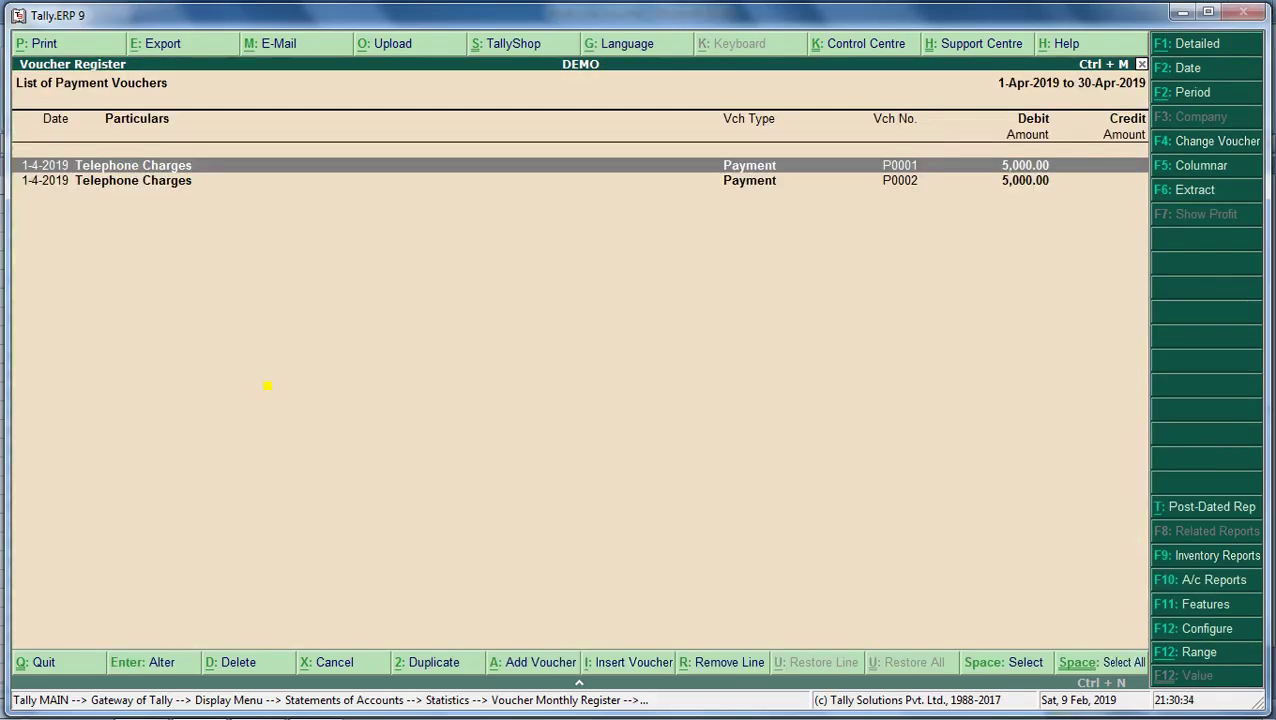
{"action": "key", "text": "Escape"}
Review Receipt voucher R0002, quit without saving, and back out to Statistics.
{"action": "key", "text": "Escape"}
{"action": "key", "text": "Down"}
{"action": "key", "text": "Return"}
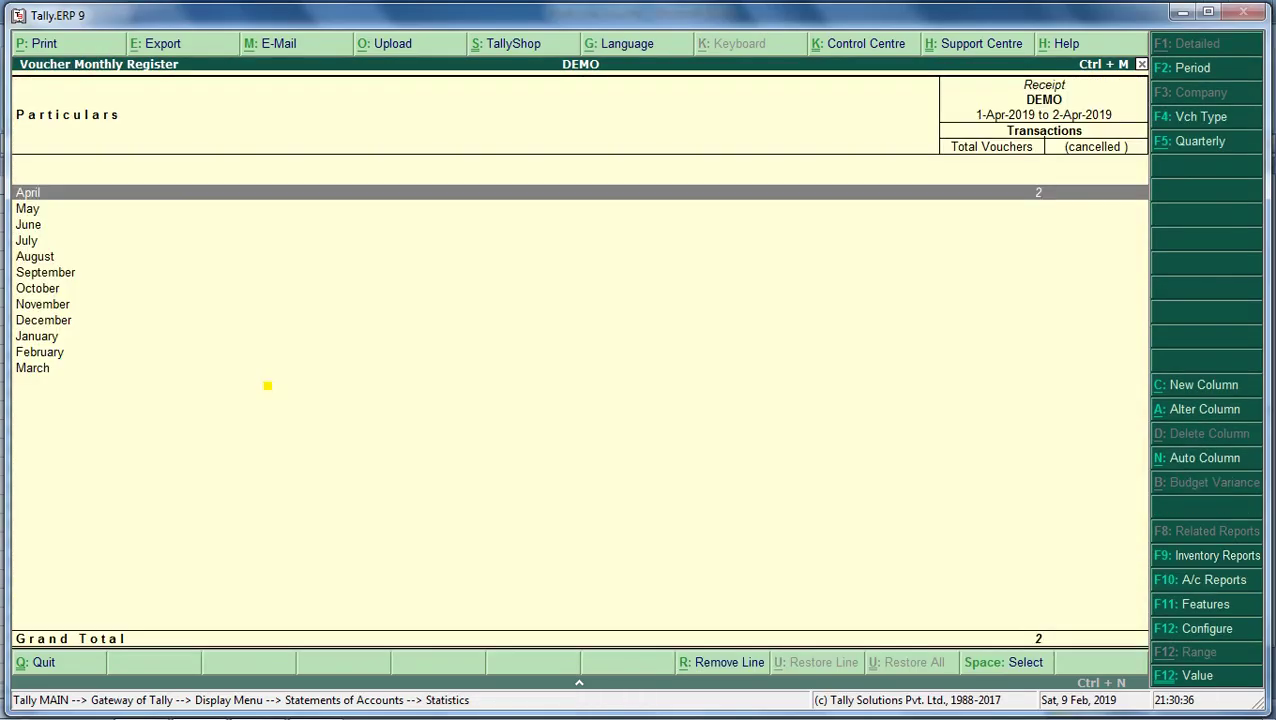
{"action": "key", "text": "Return"}
{"action": "key", "text": "Return"}
{"action": "key", "text": "Escape"}
{"action": "key", "text": "Return"}
{"action": "key", "text": "Down"}
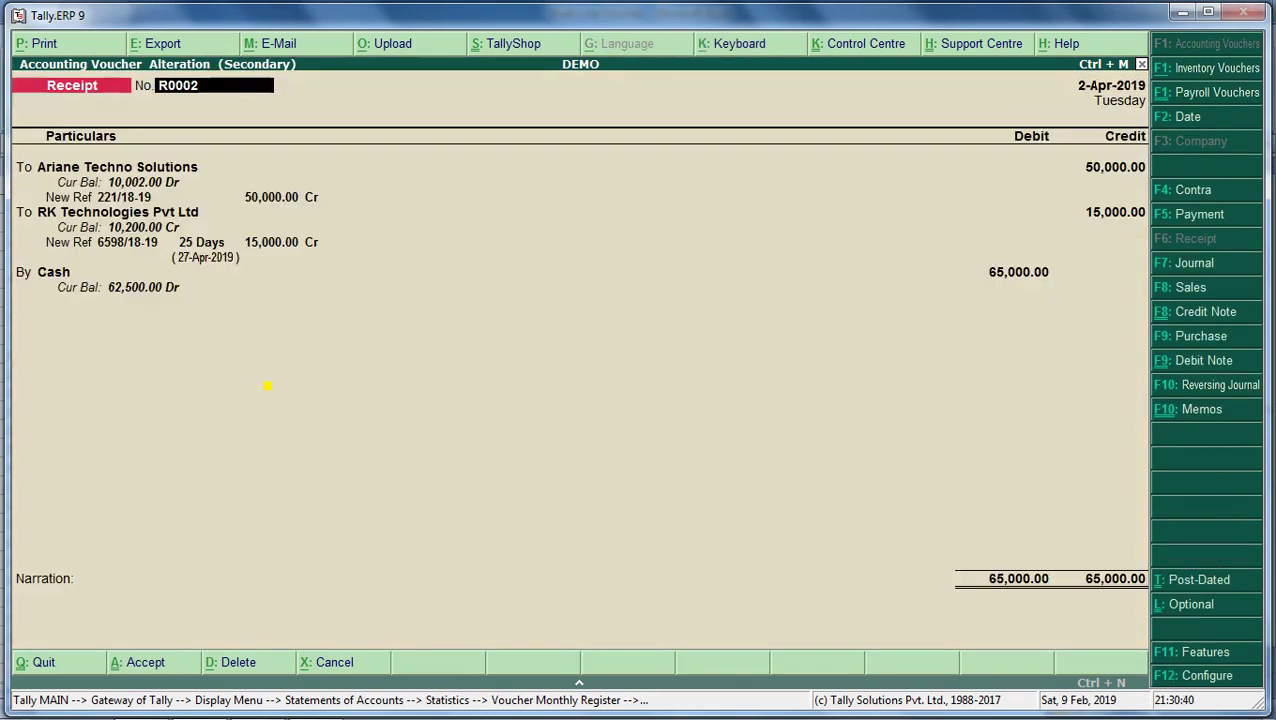
{"action": "key", "text": "Escape"}
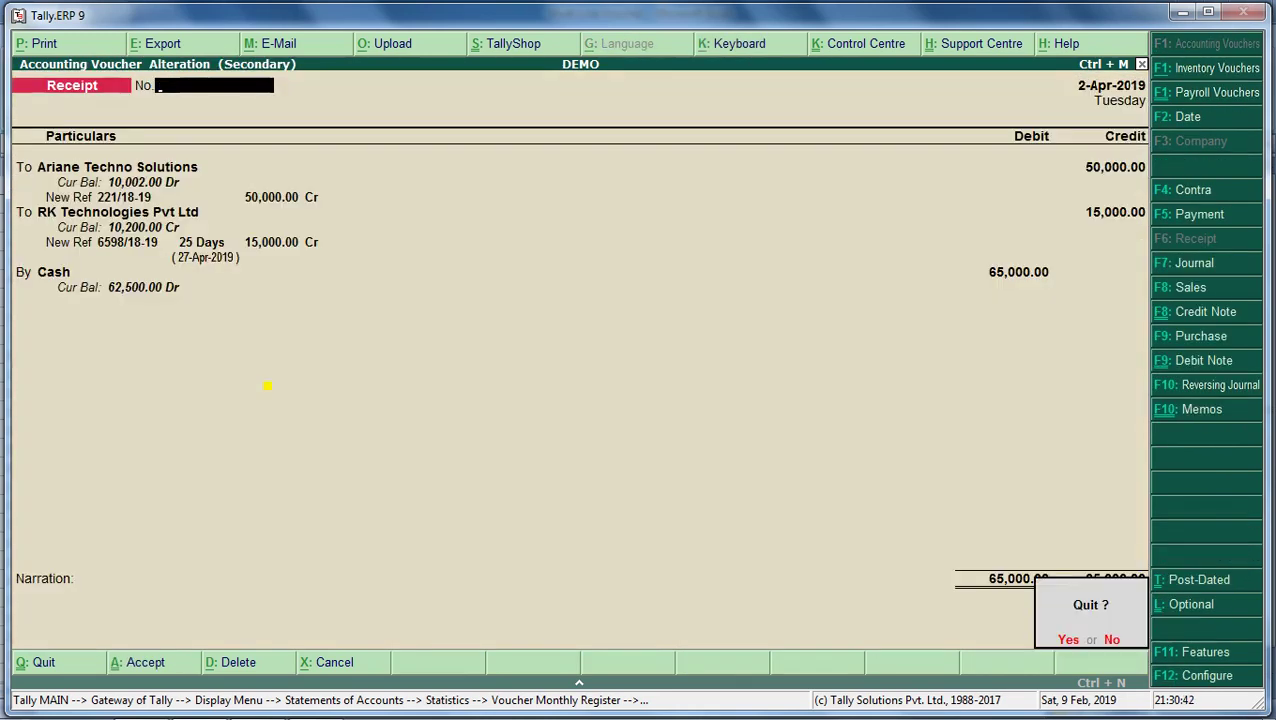
{"action": "key", "text": "y"}
{"action": "key", "text": "Escape"}
{"action": "key", "text": "Escape"}
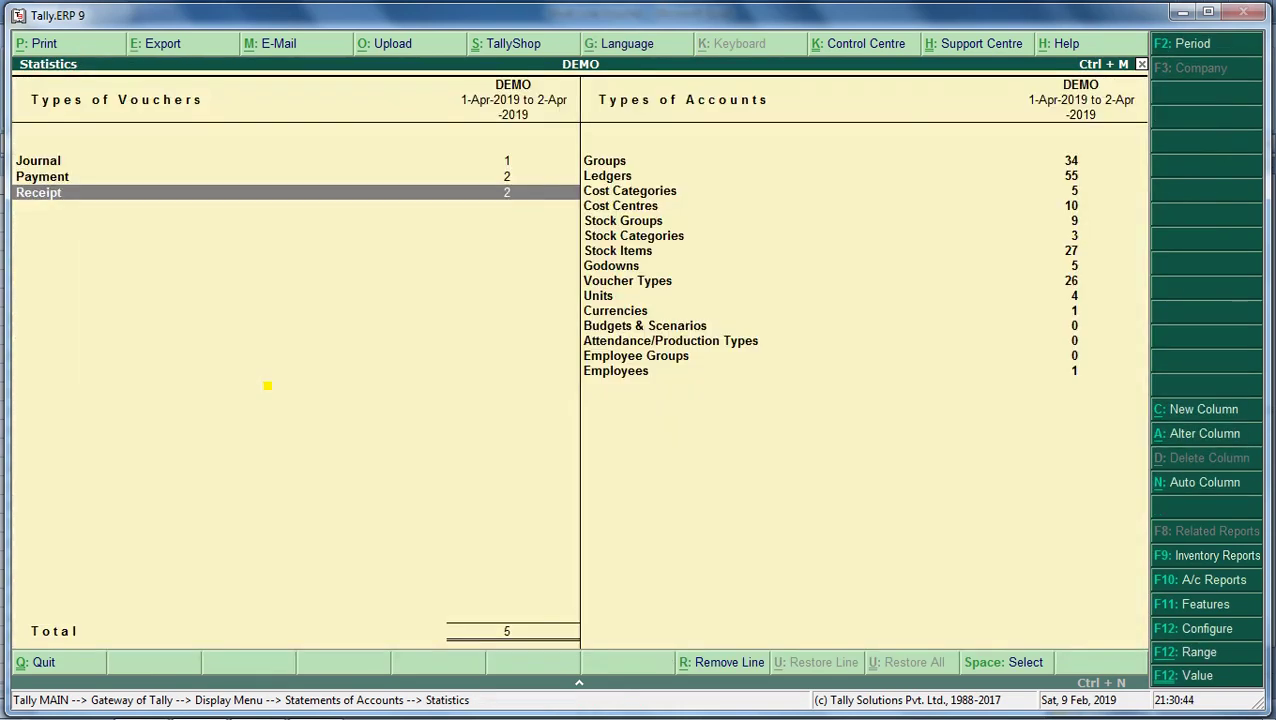
{"action": "key", "text": "Escape"}
{"action": "key", "text": "Escape"}
{"action": "key", "text": "Escape"}
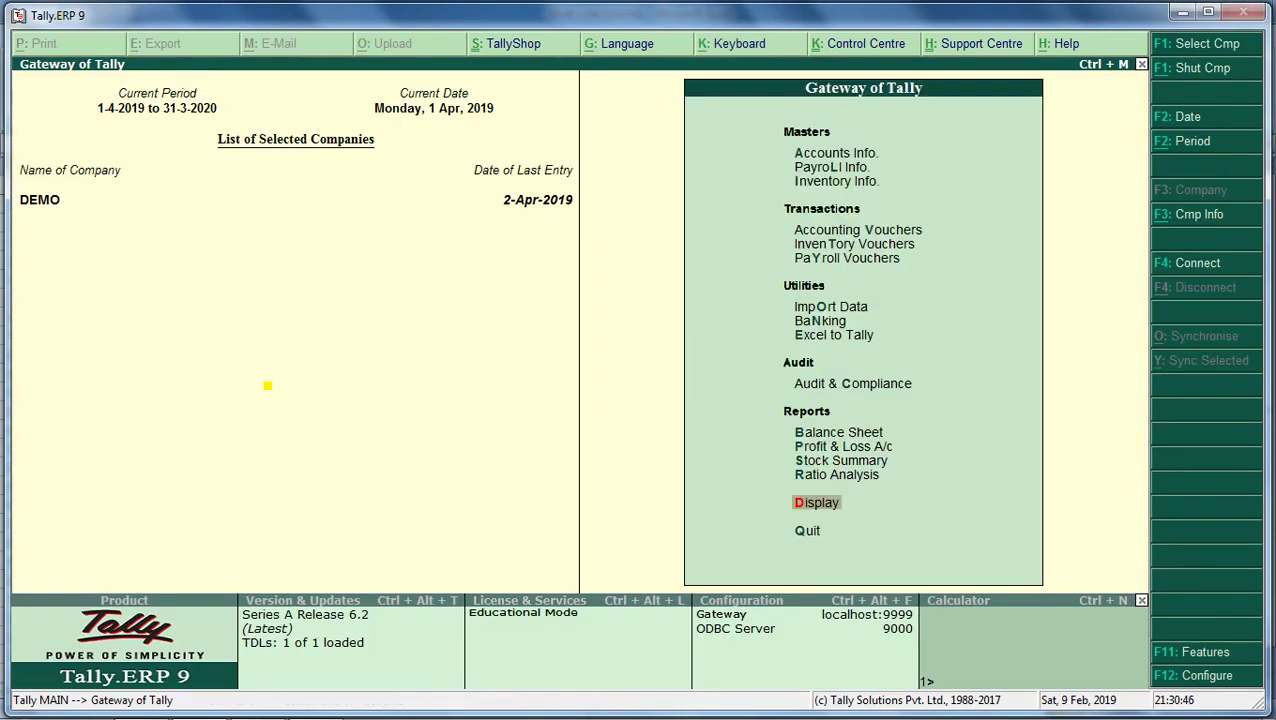
Open Excel to Tally, close the Multi Line Voucher workbook, and select Single Line Voucher.
{"action": "key", "text": "Up"}
{"action": "key", "text": "Up"}
{"action": "key", "text": "Up"}
{"action": "key", "text": "Up"}
{"action": "key", "text": "Up"}
{"action": "key", "text": "Up"}
{"action": "key", "text": "Up"}
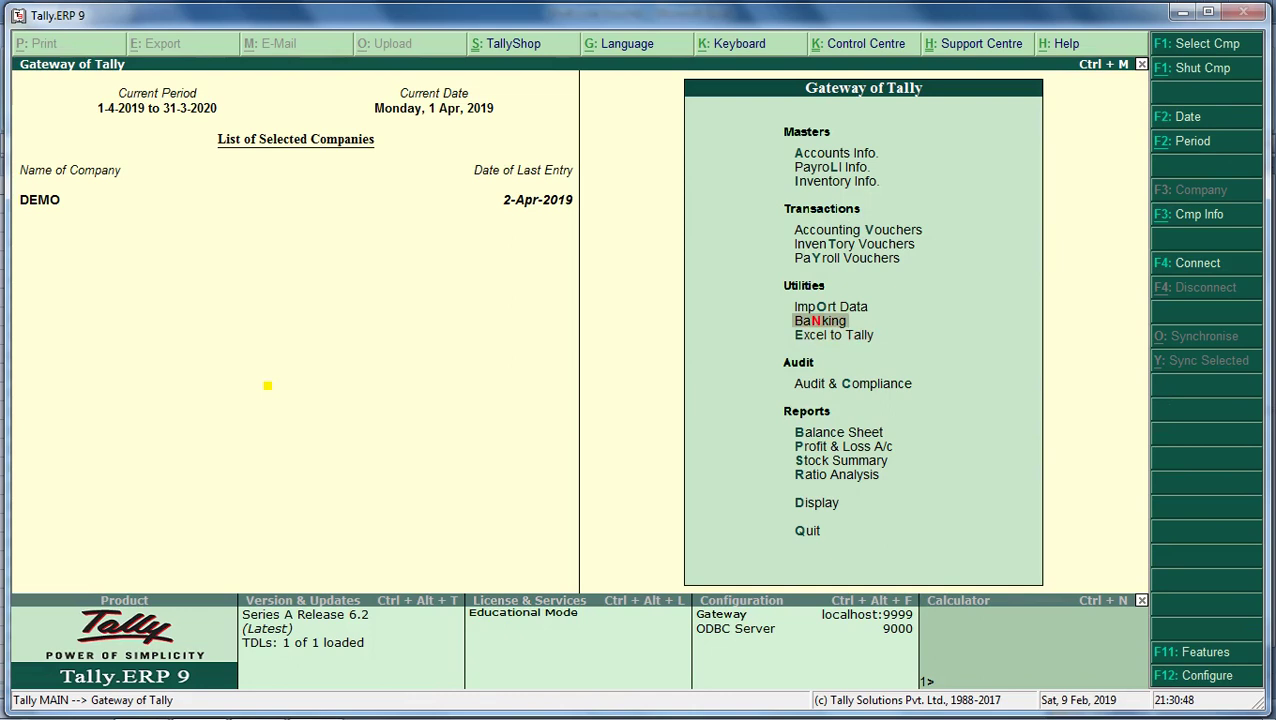
{"action": "key", "text": "Down"}
{"action": "key", "text": "Return"}
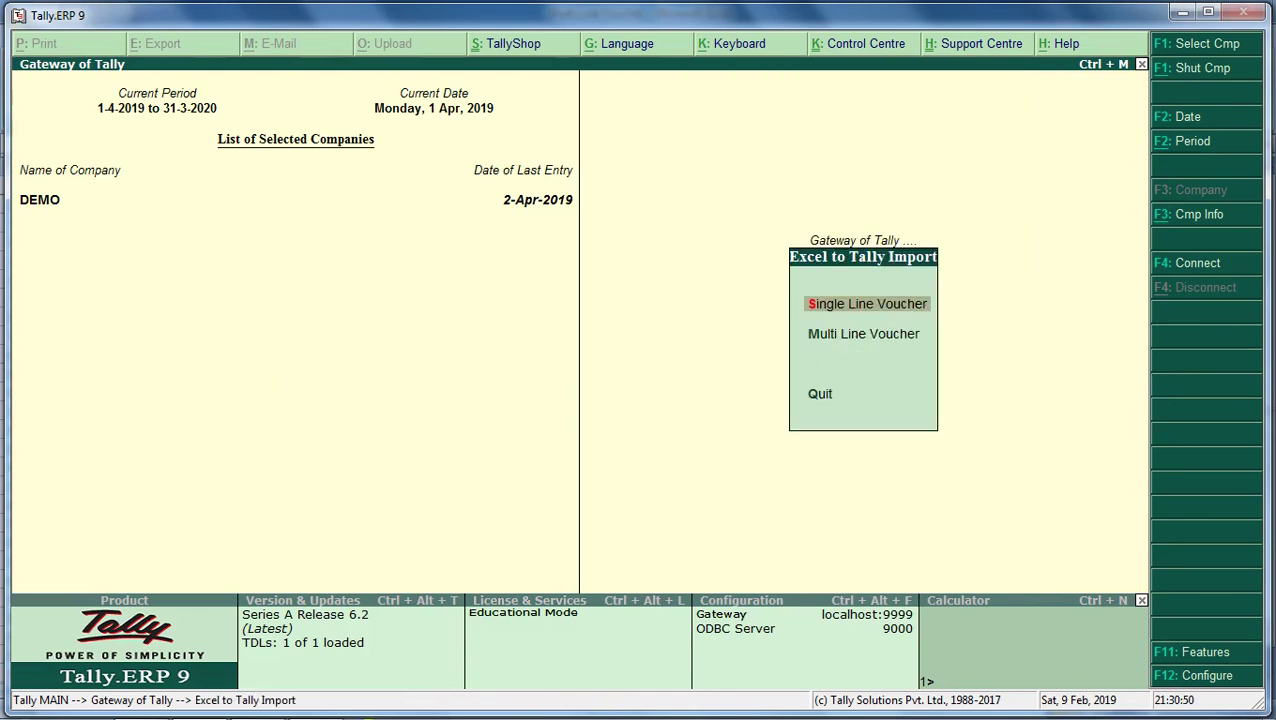
{"action": "left_click", "coordinate": [318, 701]}
{"action": "right_click", "coordinate": [318, 700]}
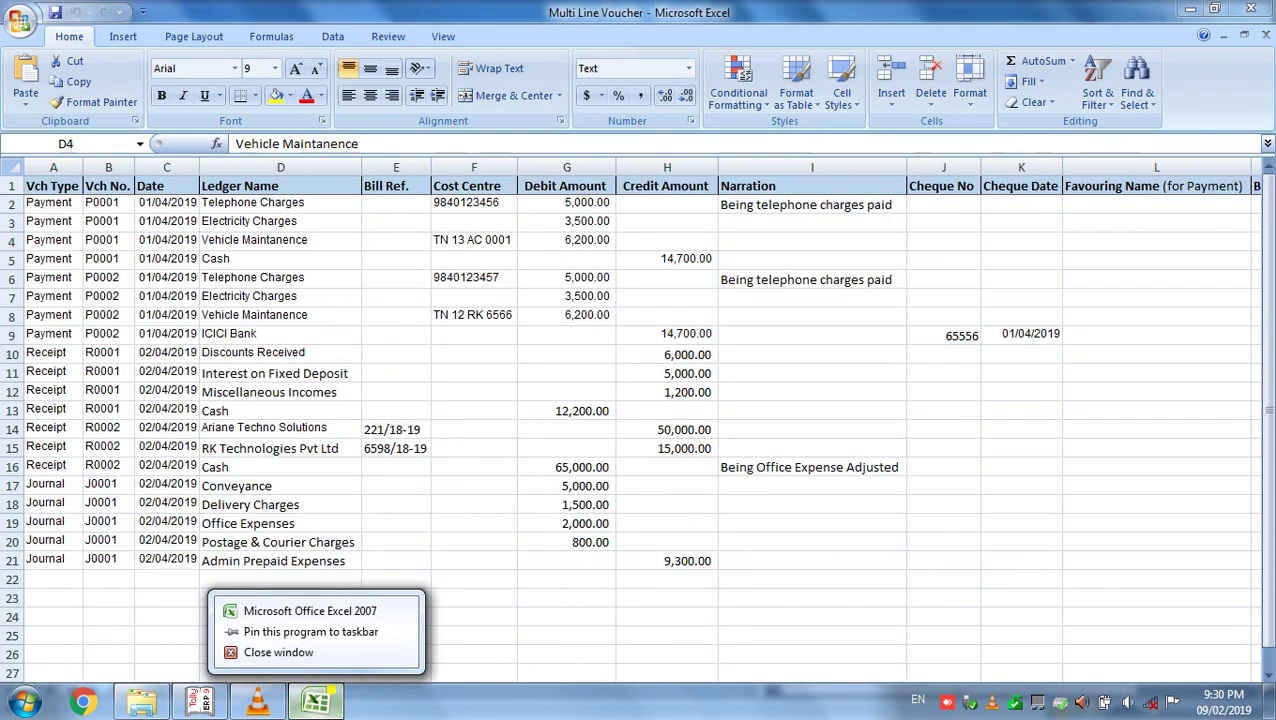
{"action": "left_click", "coordinate": [330, 652]}
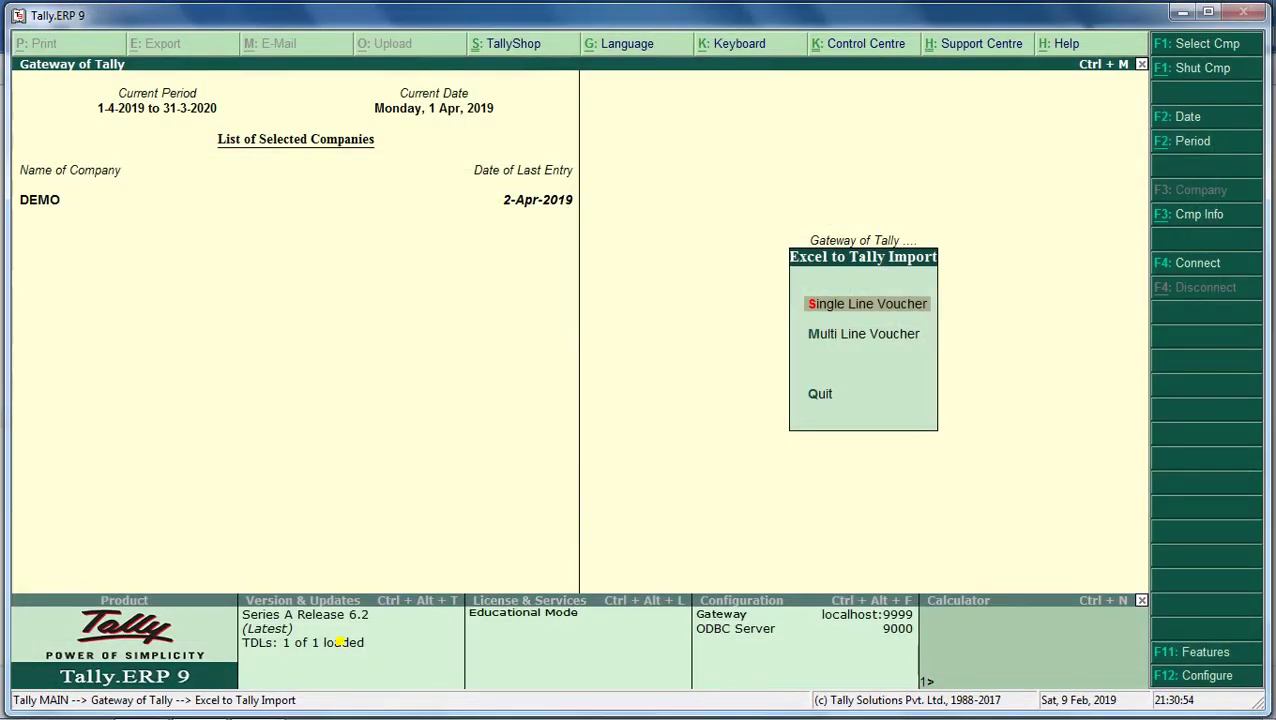
{"action": "key", "text": "Return"}
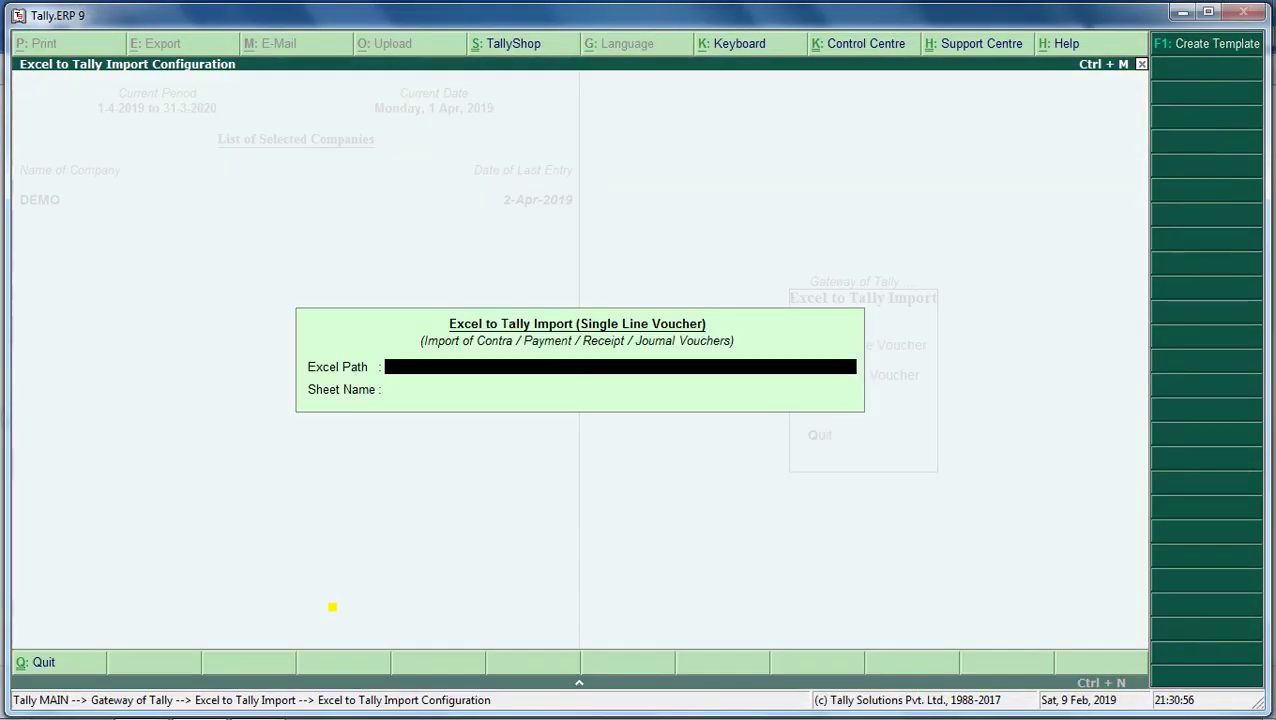
{"action": "mouse_move", "coordinate": [258, 701]}
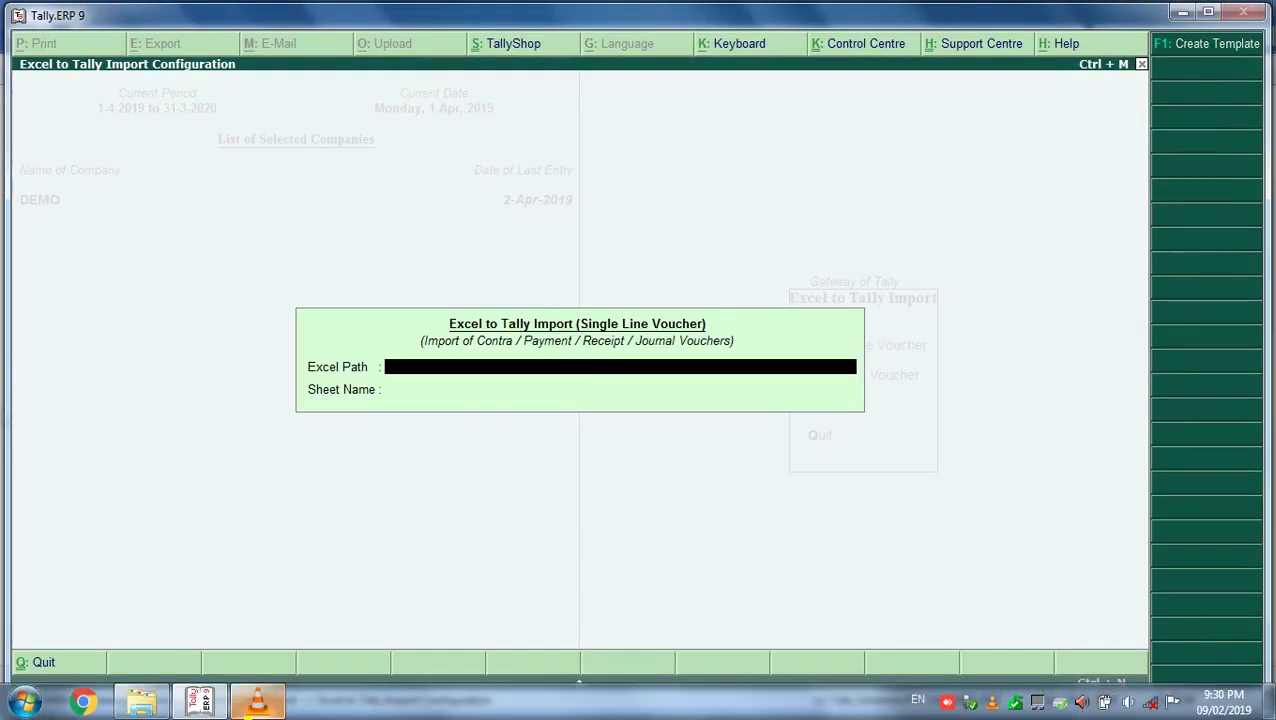
{"action": "mouse_move", "coordinate": [199, 701]}
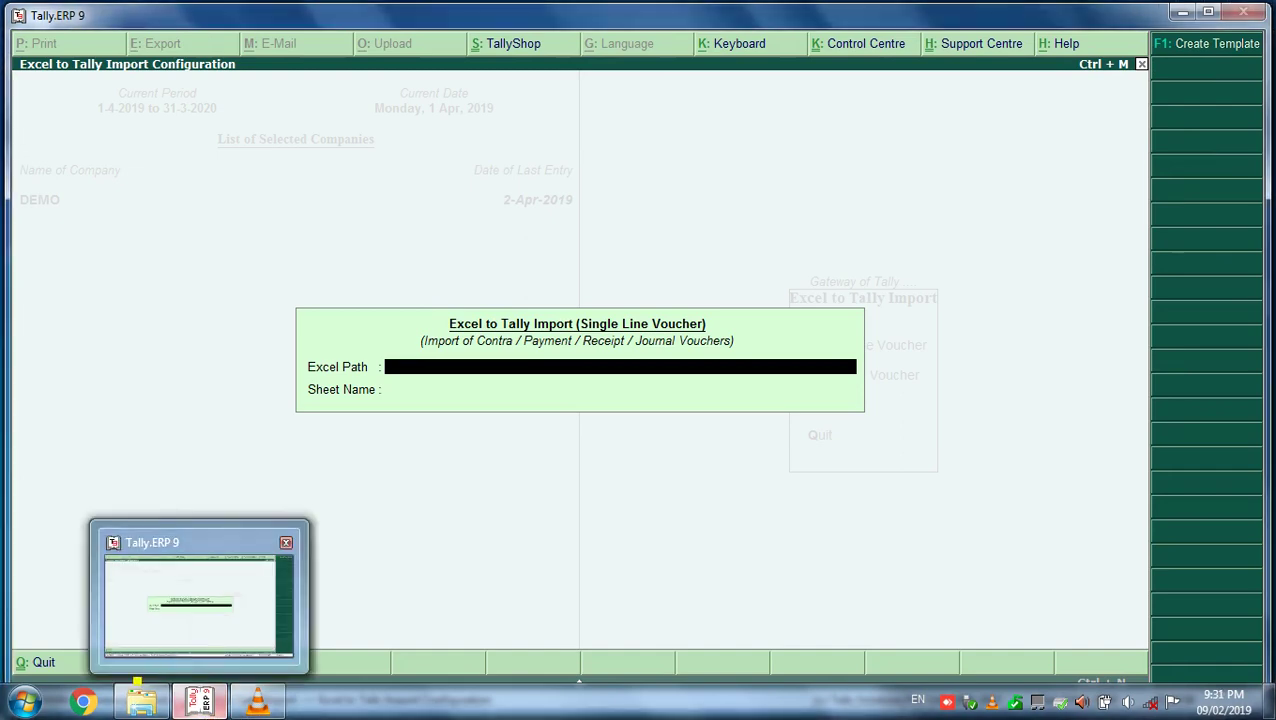
Copy the path D:\TDL\Single Line Voucher.xlsx from its Security properties and open the workbook in Excel.
{"action": "left_click", "coordinate": [141, 701]}
{"action": "left_click", "coordinate": [230, 165]}
{"action": "right_click", "coordinate": [230, 165]}
{"action": "left_click", "coordinate": [312, 634]}
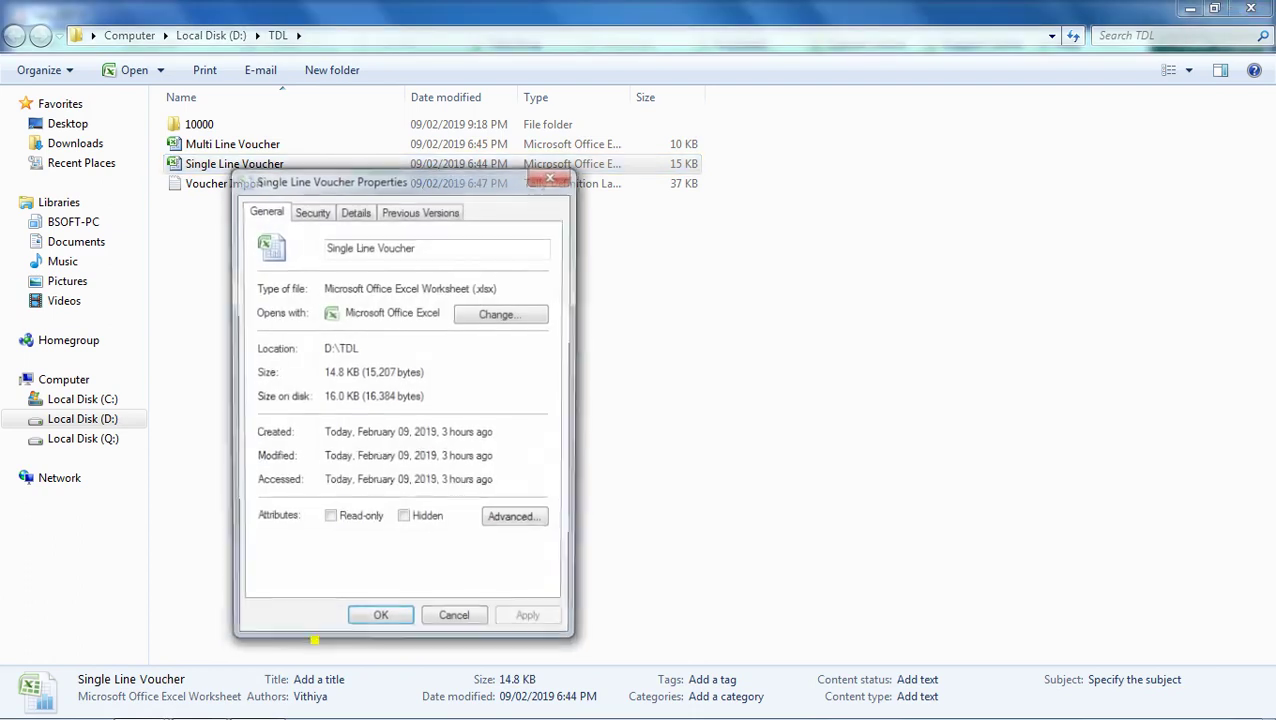
{"action": "left_click", "coordinate": [311, 210]}
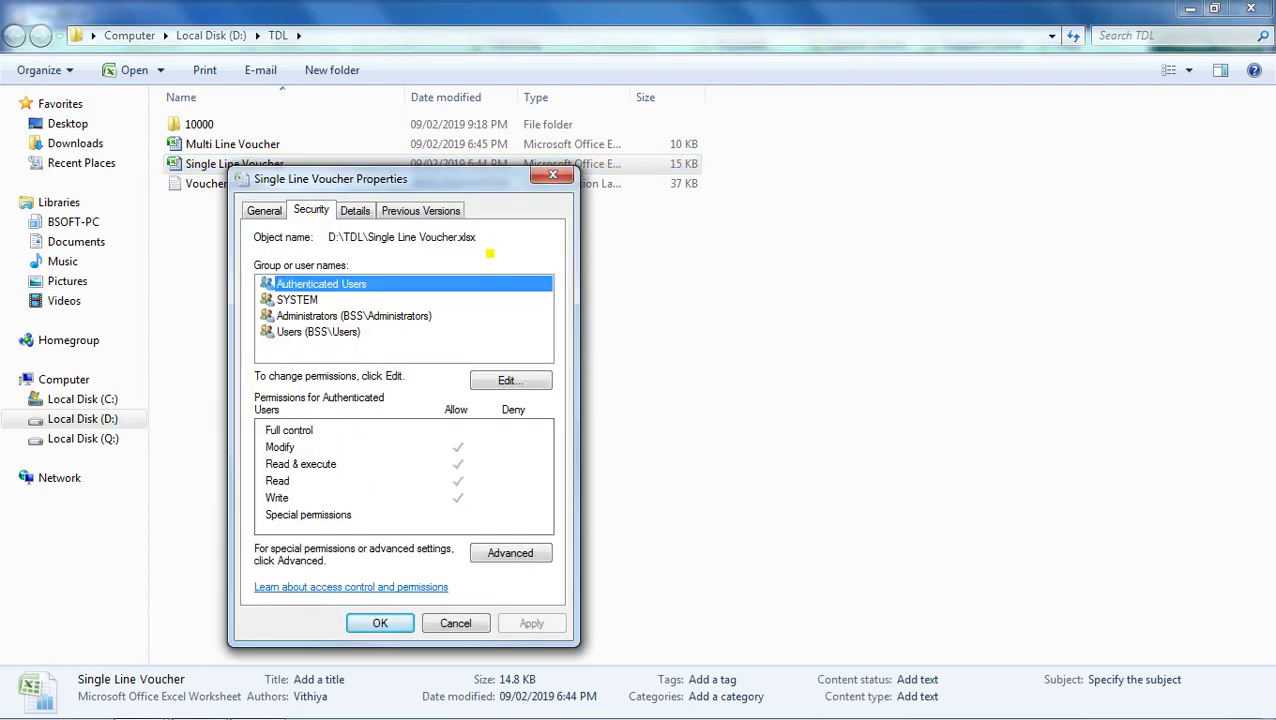
{"action": "left_click_drag", "start_coordinate": [477, 237], "coordinate": [328, 237]}
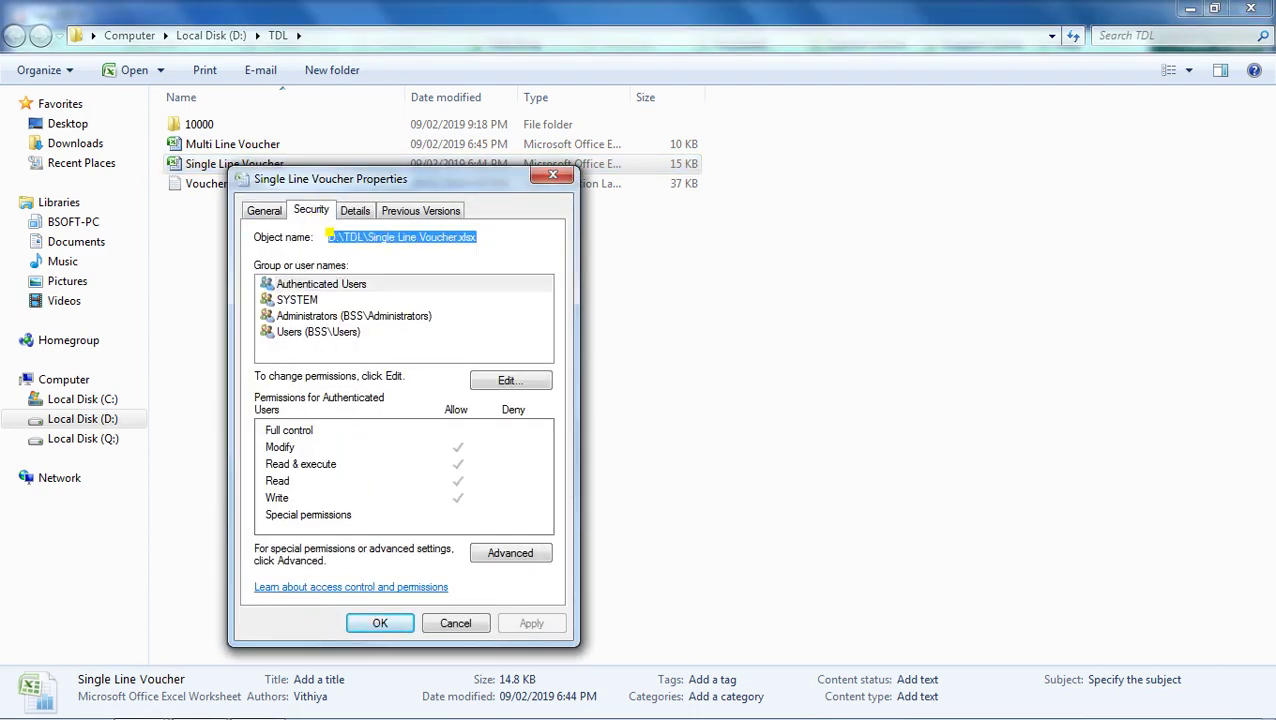
{"action": "right_click", "coordinate": [359, 236]}
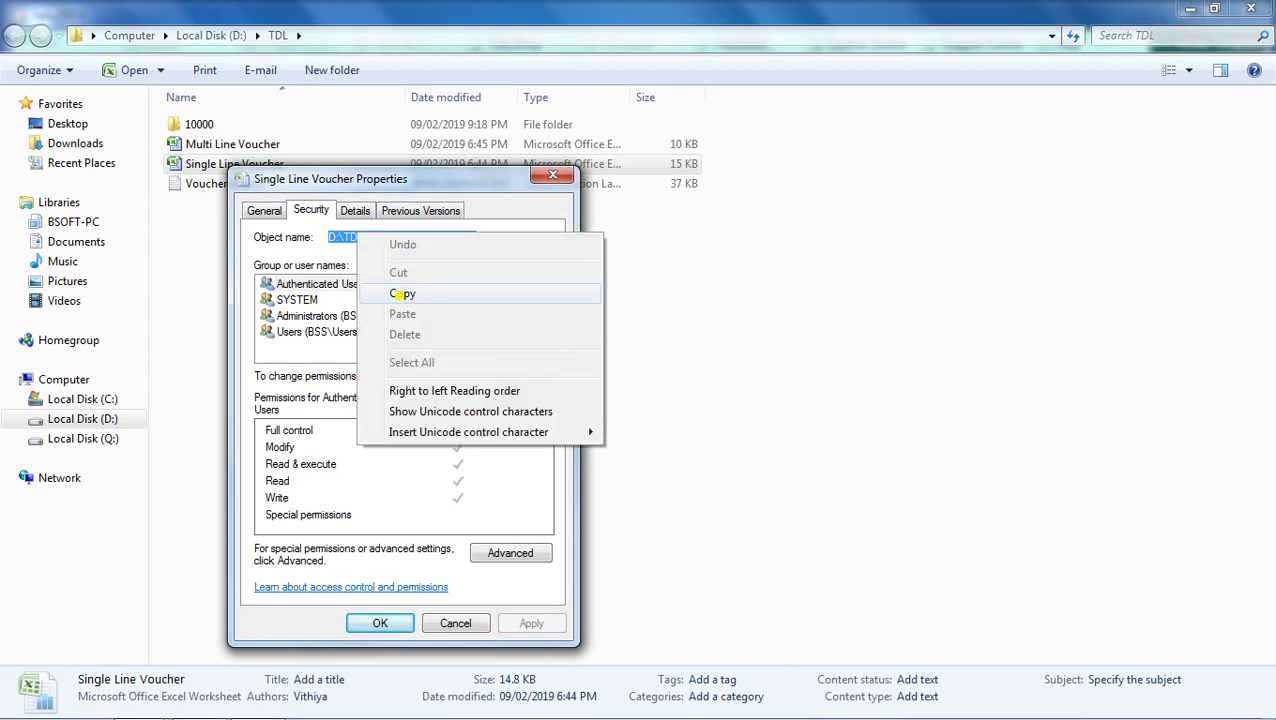
{"action": "left_click", "coordinate": [398, 292]}
{"action": "left_click", "coordinate": [553, 178]}
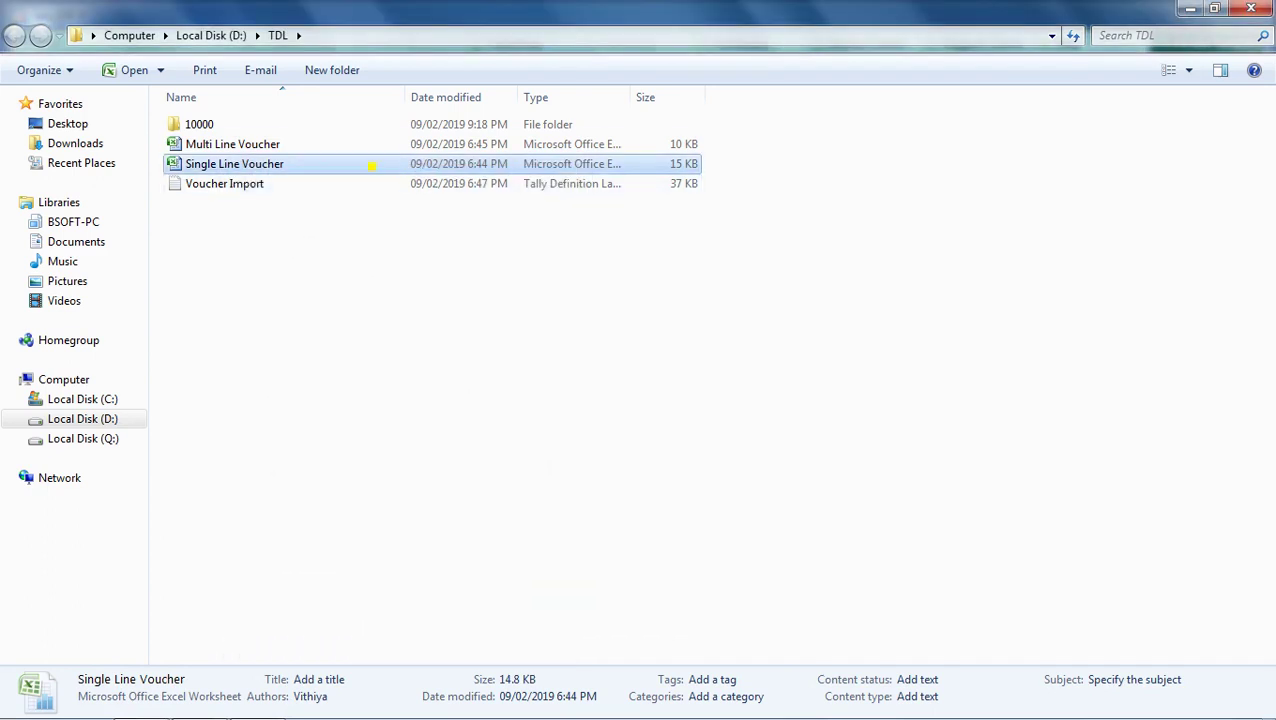
{"action": "double_click", "coordinate": [370, 164]}
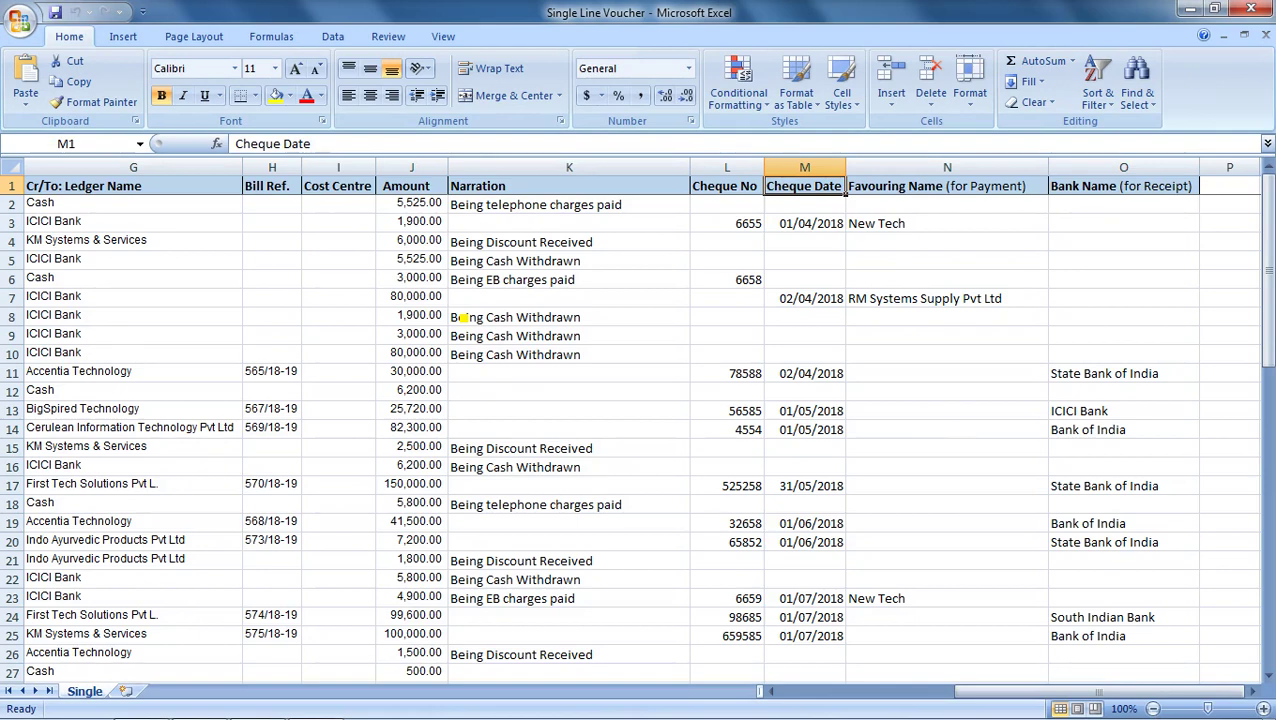
Go to the first voucher row of the sheet, then reopen the Single Line Voucher workbook.
{"action": "key", "text": "ctrl+Home"}
{"action": "key", "text": "Down"}
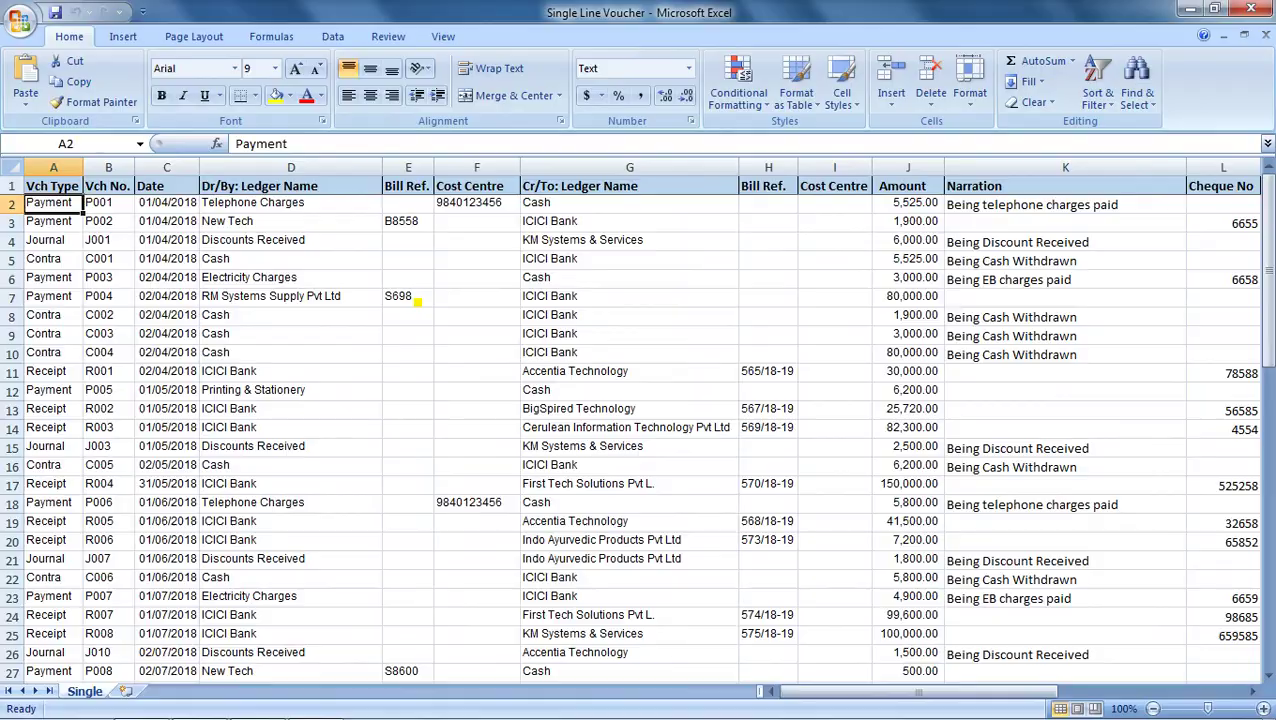
{"action": "key", "text": "alt+F4"}
{"action": "key", "text": "Return"}
Set Excel Path to D:\TDL\Single Line Voucher.xlsx and Sheet Name to Single.
{"action": "left_click", "coordinate": [200, 700]}
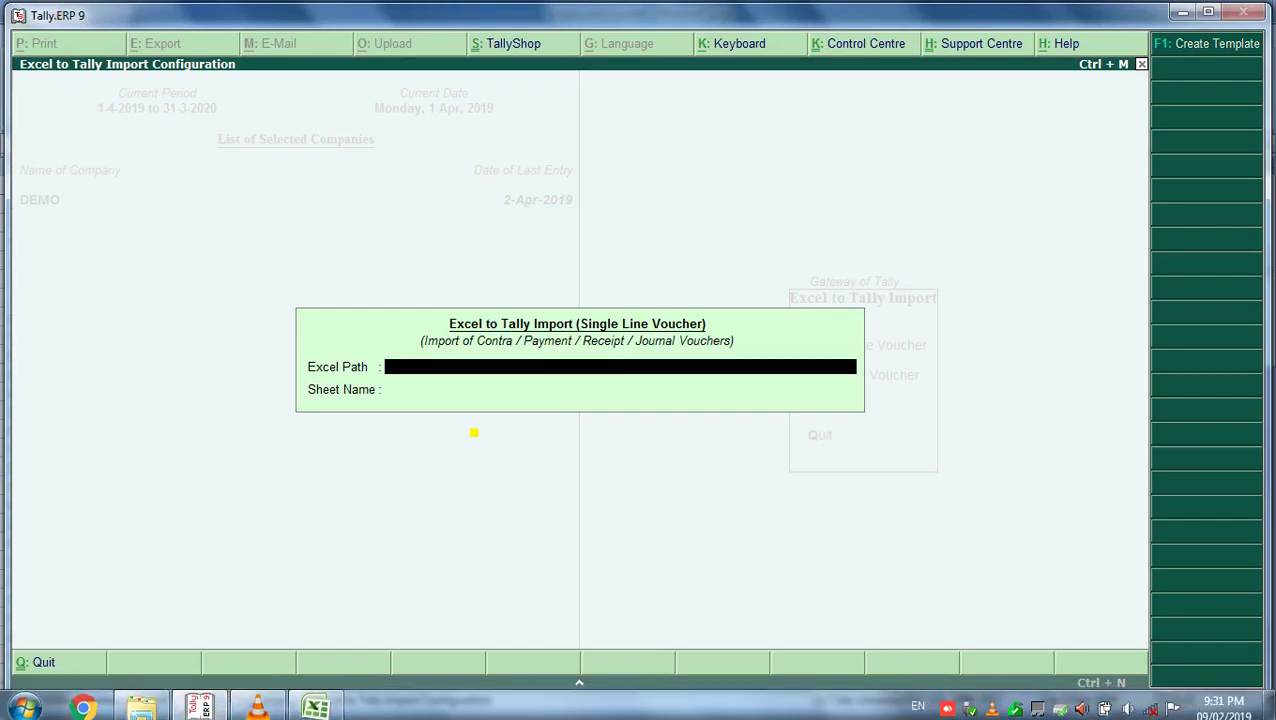
{"action": "key", "text": "ctrl+alt+v"}
{"action": "key", "text": "Return"}
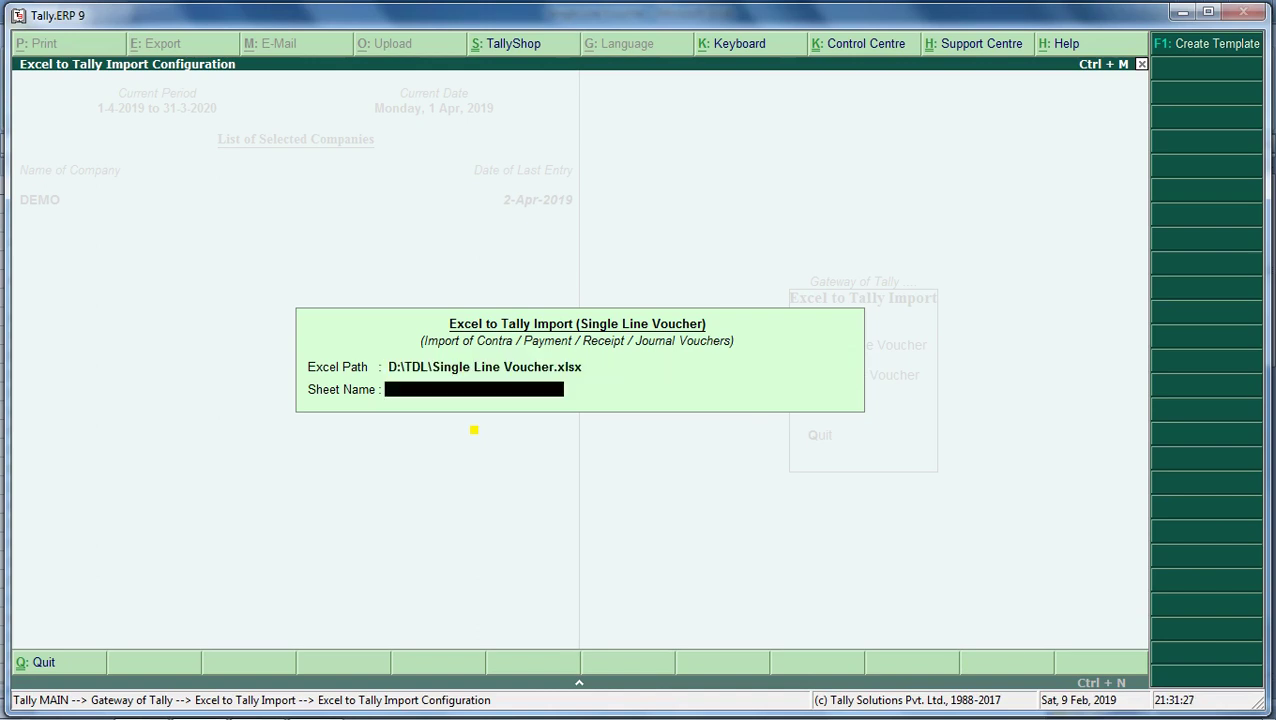
{"action": "left_click", "coordinate": [315, 700]}
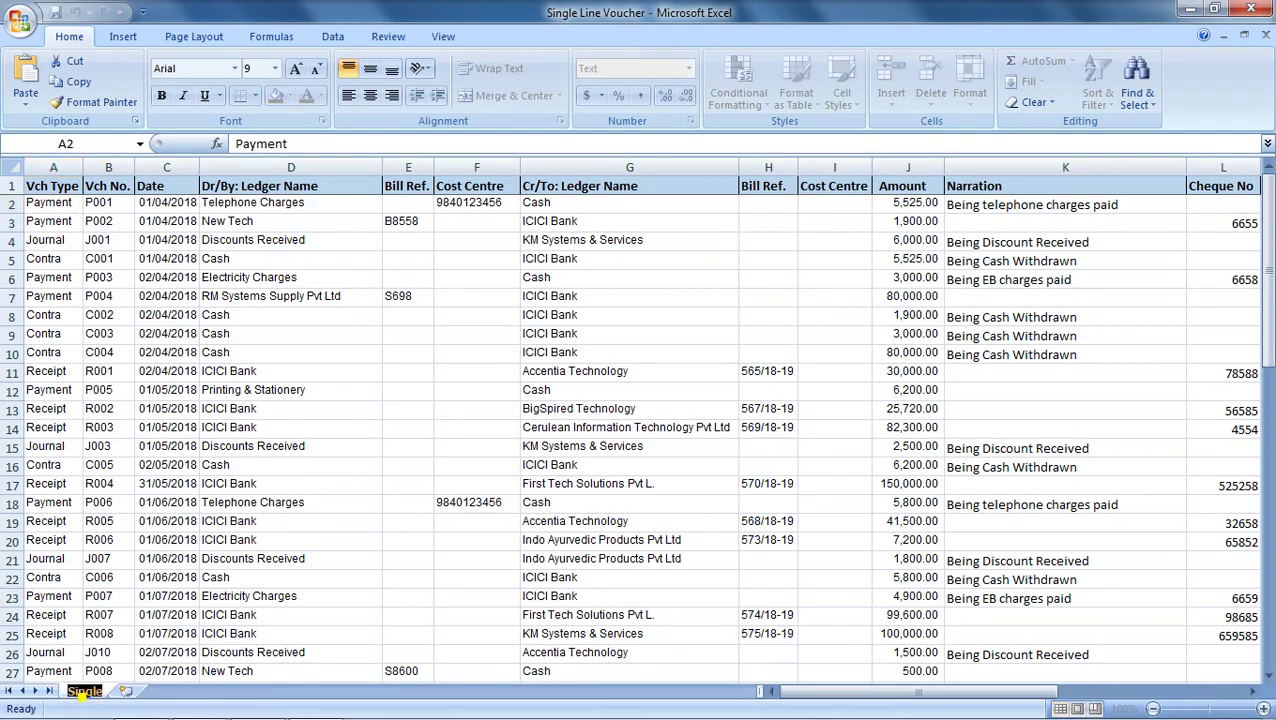
{"action": "left_click", "coordinate": [165, 540]}
{"action": "key", "text": "alt+Tab"}
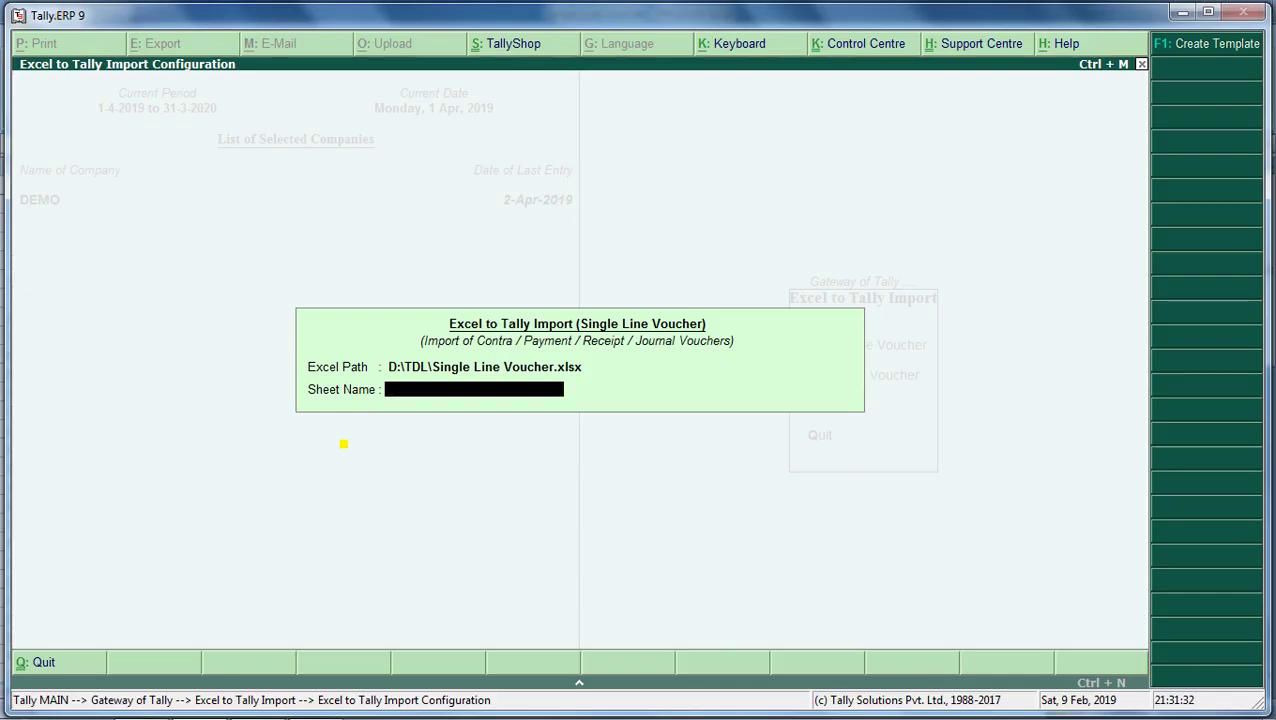
{"action": "type", "text": "Single"}
{"action": "key", "text": "Return"}
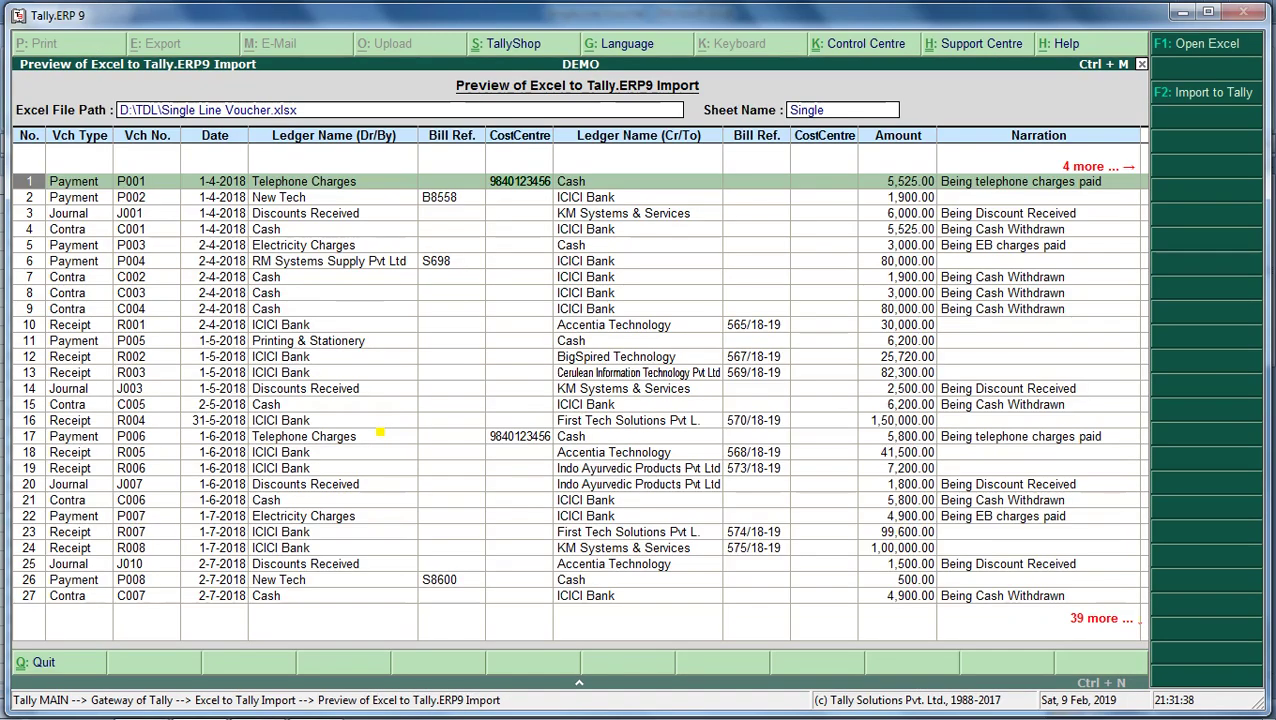
Compare the preview rows with the Excel sheet, through last voucher P021 and its Ganesh cost centre.
{"action": "key", "text": "Right"}
{"action": "key", "text": "Right"}
{"action": "key", "text": "Down"}
{"action": "key", "text": "Down"}
{"action": "key", "text": "Down"}
{"action": "key", "text": "Down"}
{"action": "key", "text": "Down"}
{"action": "key", "text": "Down"}
{"action": "key", "text": "Down"}
{"action": "key", "text": "Down"}
{"action": "key", "text": "Down"}
{"action": "key", "text": "Down"}
{"action": "key", "text": "Down"}
{"action": "key", "text": "Down"}
{"action": "key", "text": "Down"}
{"action": "key", "text": "Down"}
{"action": "key", "text": "Down"}
{"action": "key", "text": "Down"}
{"action": "key", "text": "Down"}
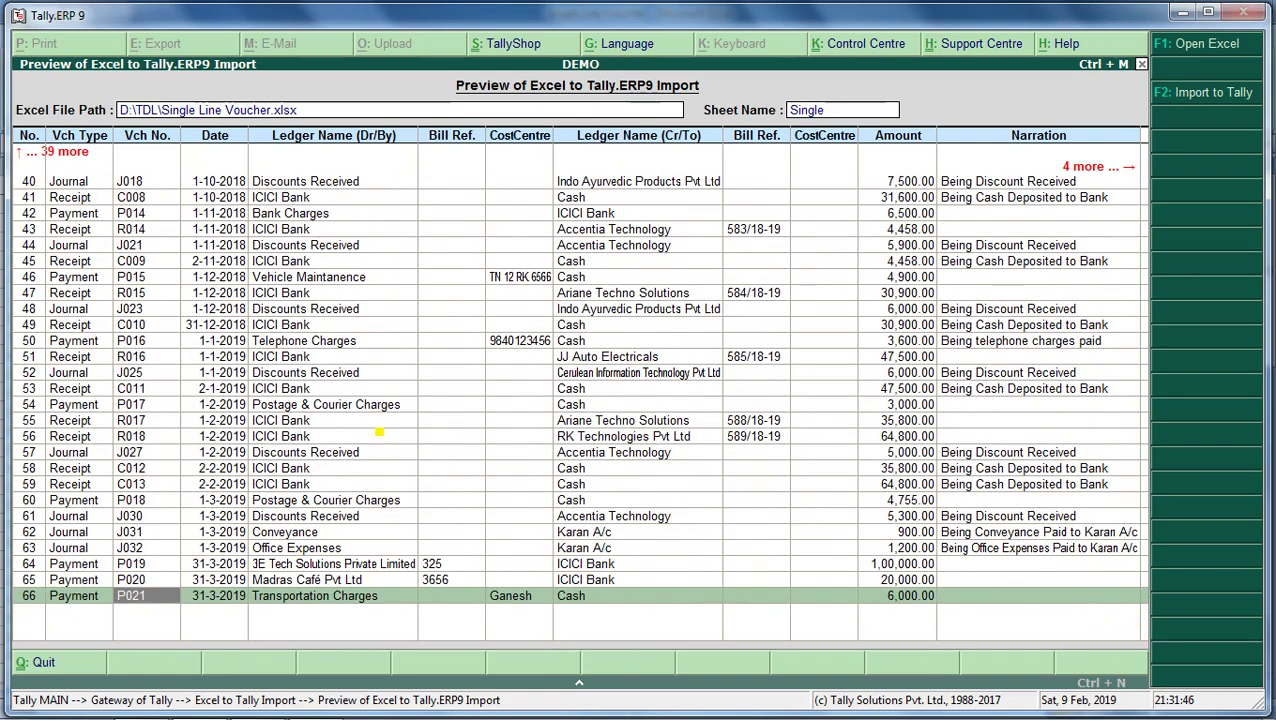
{"action": "key", "text": "alt+Tab"}
{"action": "left_click", "coordinate": [108, 540]}
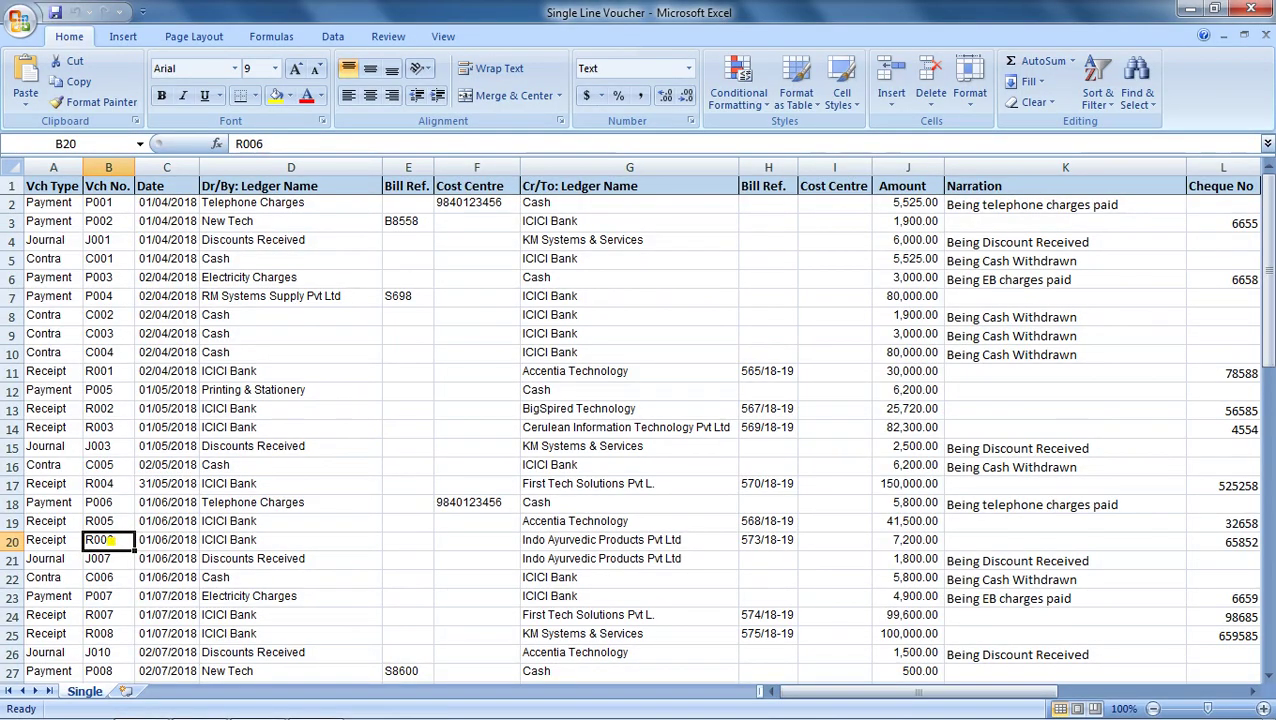
{"action": "key", "text": "ctrl+Down"}
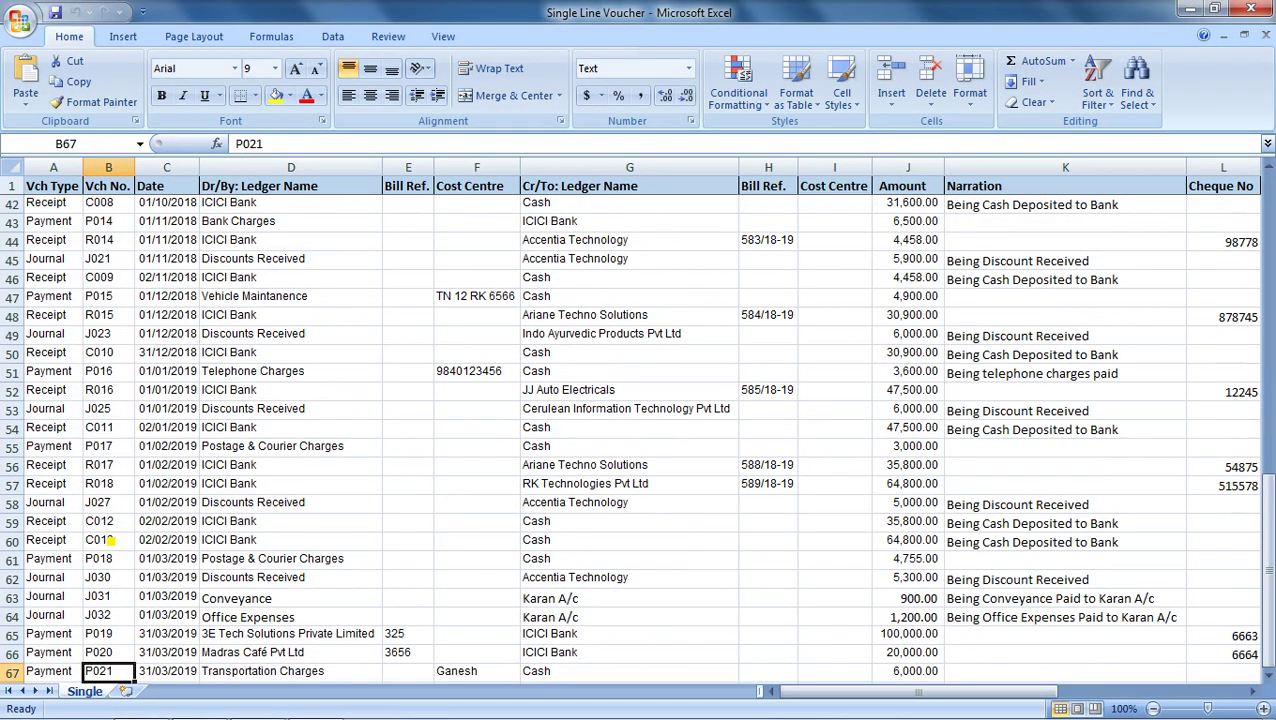
{"action": "key", "text": "Right"}
{"action": "key", "text": "Right"}
{"action": "key", "text": "Right"}
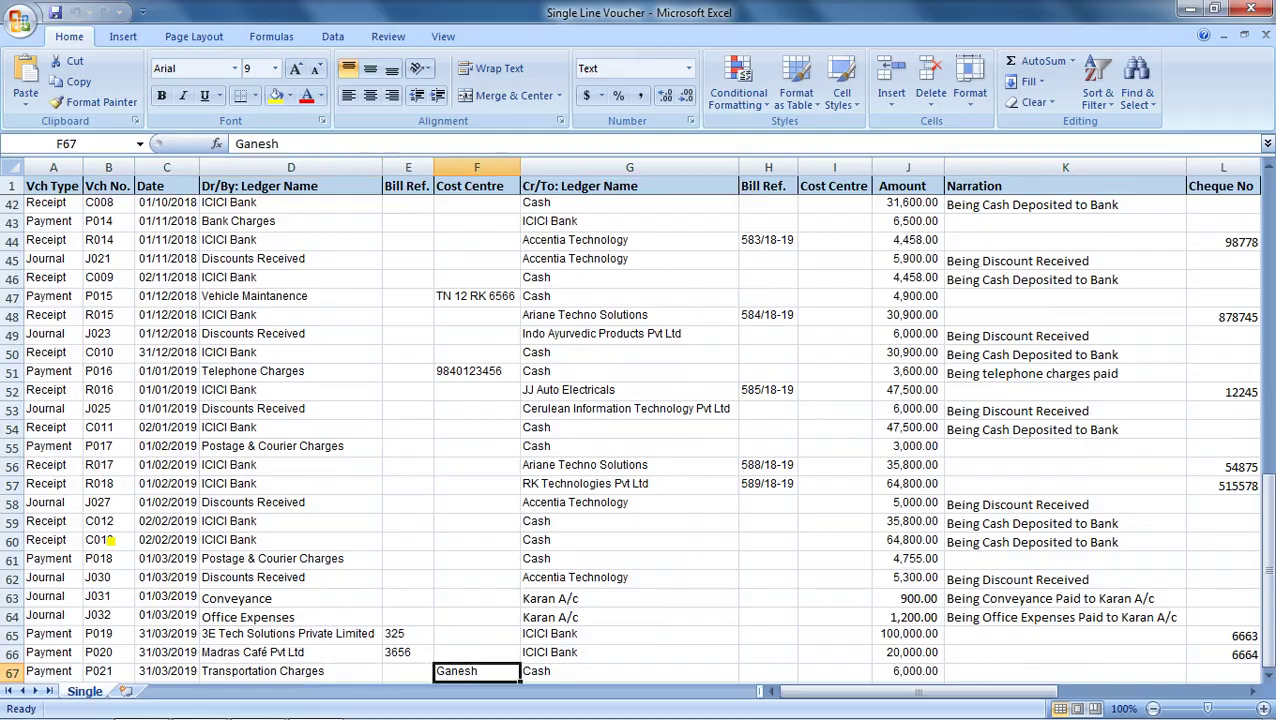
{"action": "key", "text": "Right"}
{"action": "key", "text": "alt+Tab"}
{"action": "key", "text": "Right"}
{"action": "key", "text": "Right"}
{"action": "key", "text": "Right"}
{"action": "key", "text": "Right"}
{"action": "key", "text": "Right"}
{"action": "key", "text": "Right"}
{"action": "key", "text": "Right"}
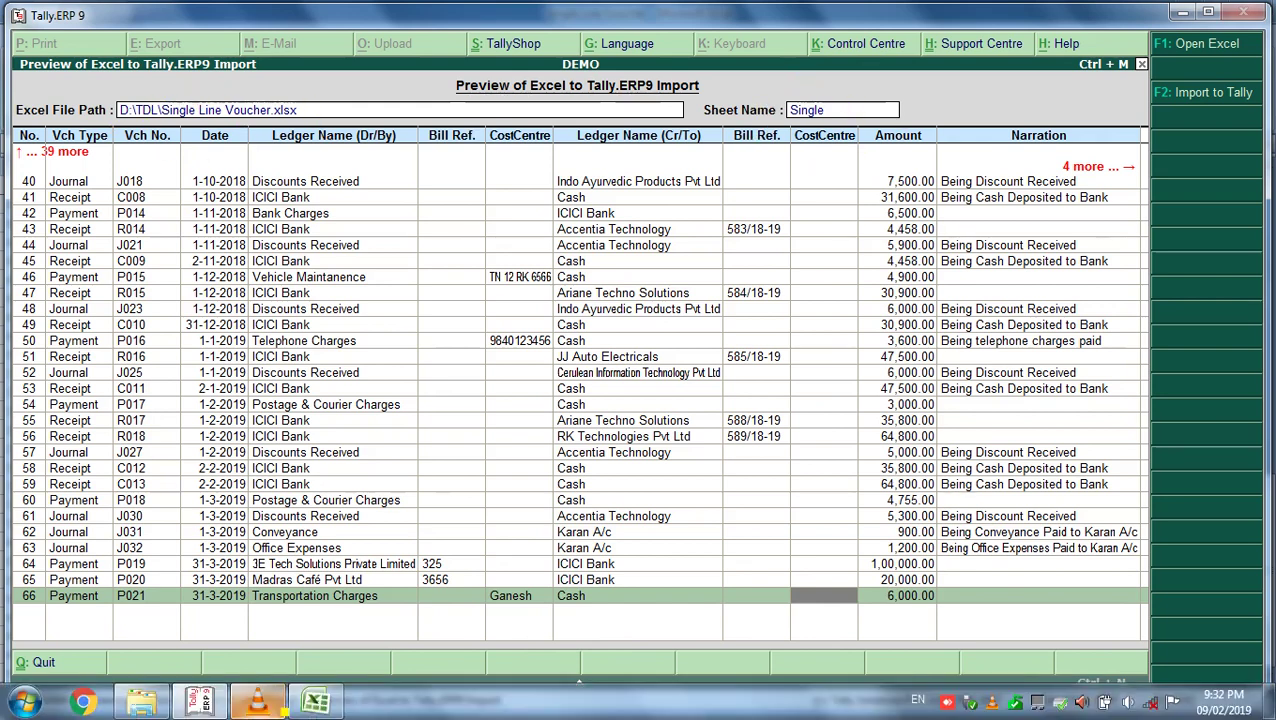
{"action": "mouse_move", "coordinate": [640, 715]}
{"action": "left_click", "coordinate": [315, 706]}
{"action": "key", "text": "alt+Tab"}
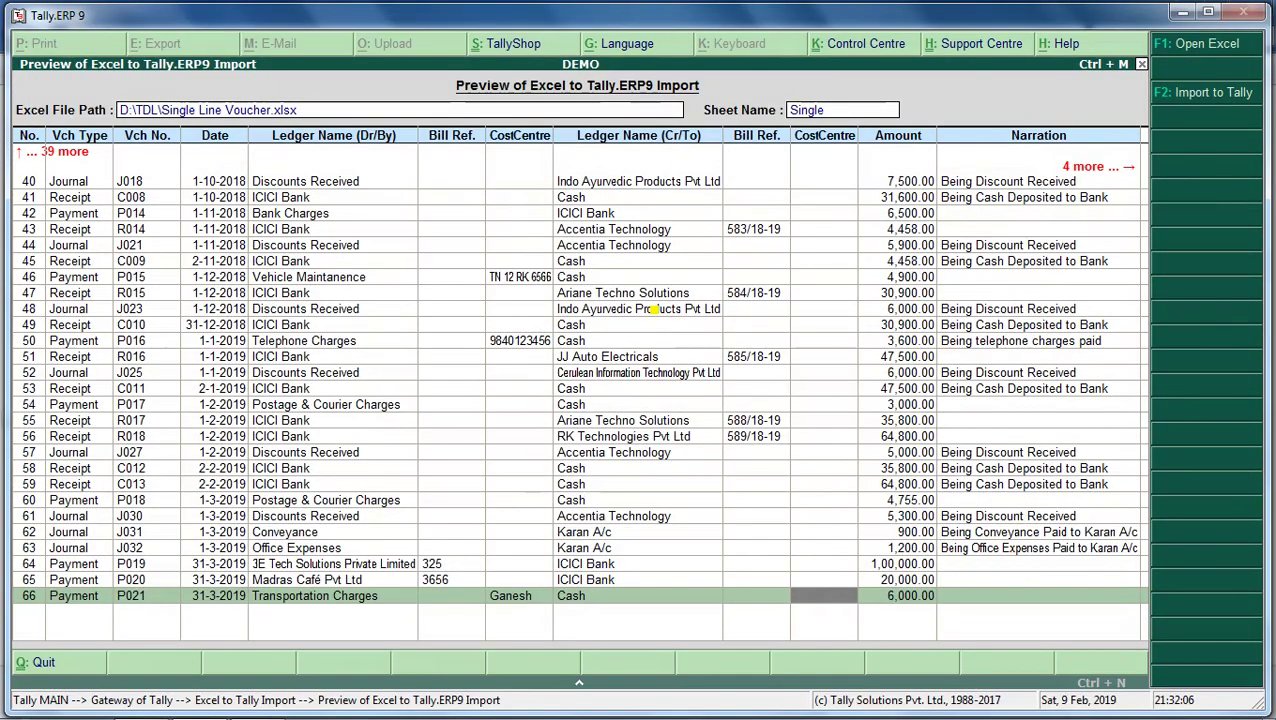
Review voucher C001's cheque and bank details in the preview, then start Import to Tally.
{"action": "key", "text": "Left"}
{"action": "key", "text": "Left"}
{"action": "key", "text": "Left"}
{"action": "key", "text": "Up"}
{"action": "key", "text": "Up"}
{"action": "key", "text": "Up"}
{"action": "key", "text": "Up"}
{"action": "key", "text": "Up"}
{"action": "key", "text": "Up"}
{"action": "key", "text": "Up"}
{"action": "key", "text": "Up"}
{"action": "key", "text": "Up"}
{"action": "key", "text": "Up"}
{"action": "key", "text": "Up"}
{"action": "key", "text": "Up"}
{"action": "key", "text": "Up"}
{"action": "key", "text": "Up"}
{"action": "key", "text": "Up"}
{"action": "key", "text": "Up"}
{"action": "key", "text": "Right"}
{"action": "key", "text": "Down"}
{"action": "key", "text": "Right"}
{"action": "key", "text": "Down"}
{"action": "key", "text": "Down"}
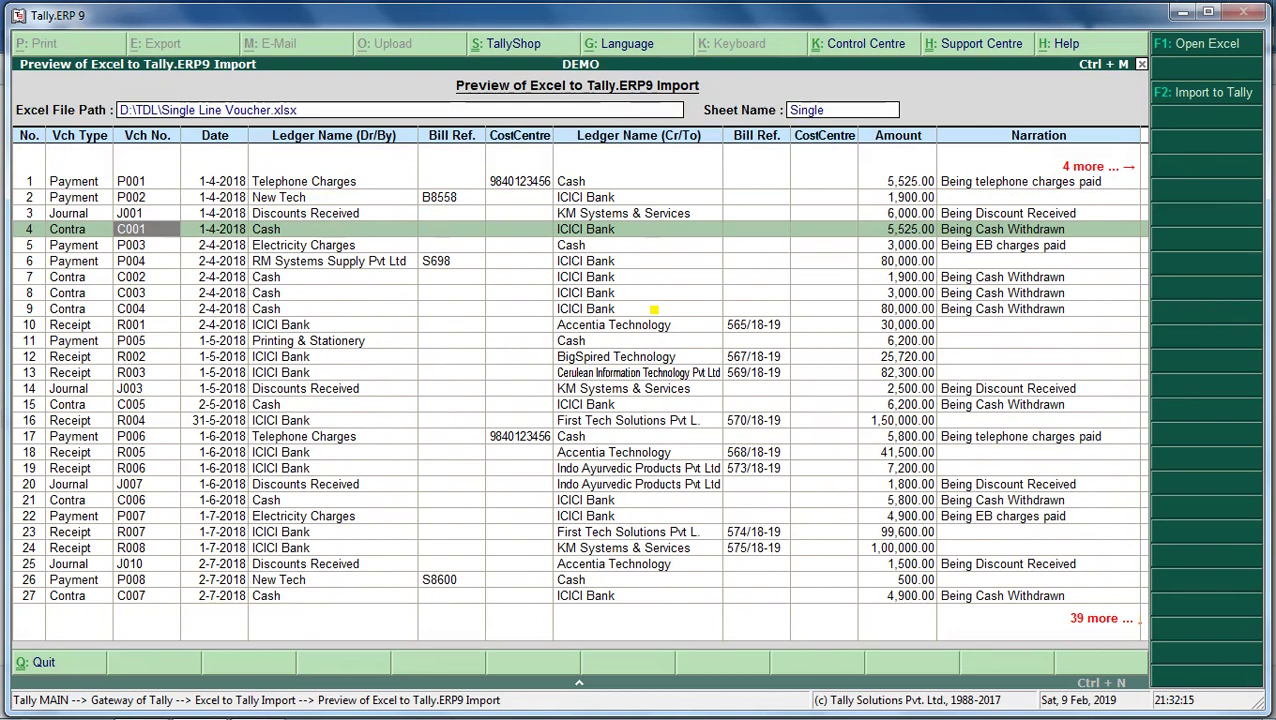
{"action": "key", "text": "Right"}
{"action": "key", "text": "Right"}
{"action": "key", "text": "Right"}
{"action": "key", "text": "Right"}
{"action": "key", "text": "Right"}
{"action": "key", "text": "Right"}
{"action": "key", "text": "Right"}
{"action": "key", "text": "Right"}
{"action": "key", "text": "Right"}
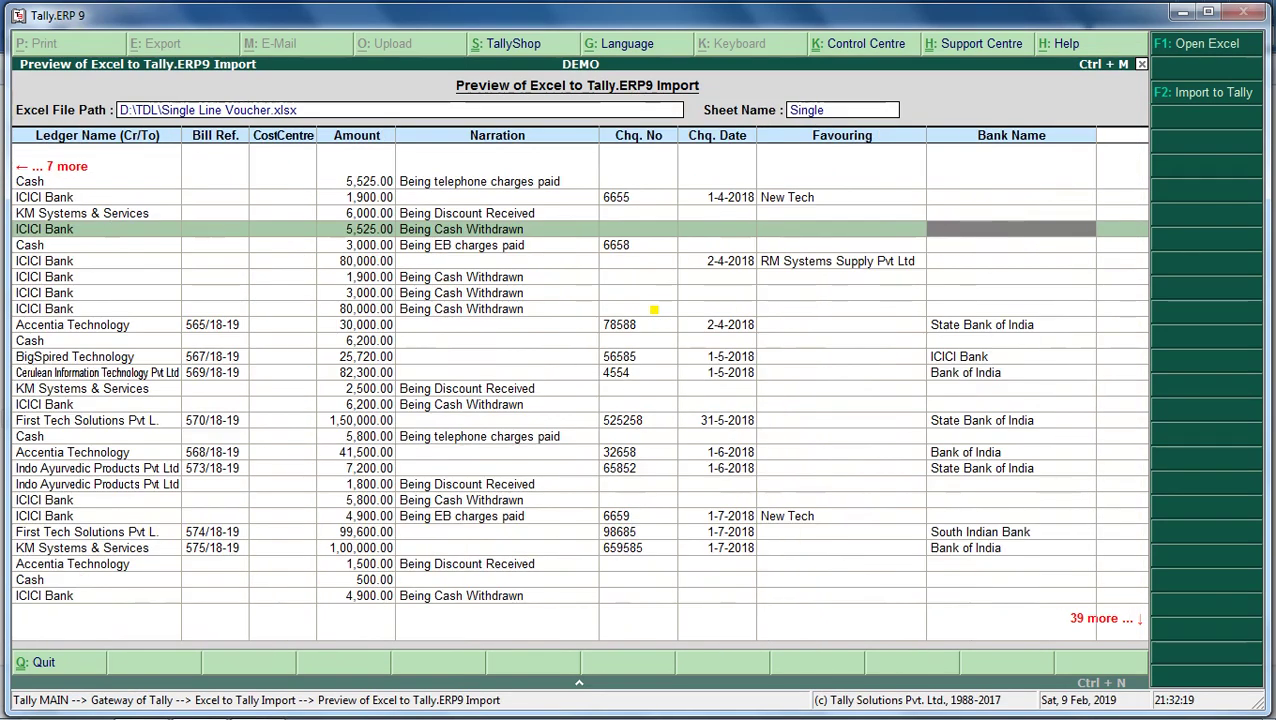
{"action": "key", "text": "Down"}
{"action": "key", "text": "Down"}
{"action": "key", "text": "Down"}
{"action": "key", "text": "Down"}
{"action": "key", "text": "Down"}
{"action": "key", "text": "Down"}
{"action": "key", "text": "Left"}
{"action": "key", "text": "Left"}
{"action": "key", "text": "Left"}
{"action": "key", "text": "Left"}
{"action": "key", "text": "Left"}
{"action": "key", "text": "Left"}
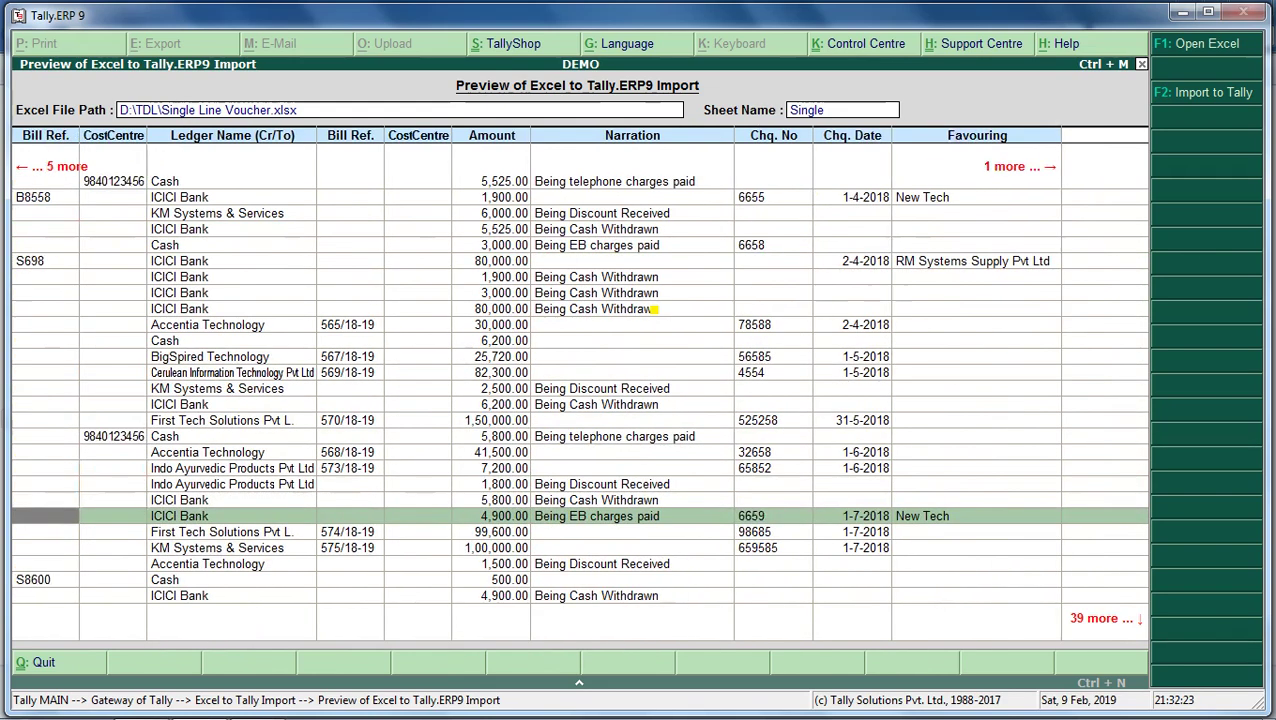
{"action": "key", "text": "Left"}
{"action": "key", "text": "Left"}
{"action": "key", "text": "Left"}
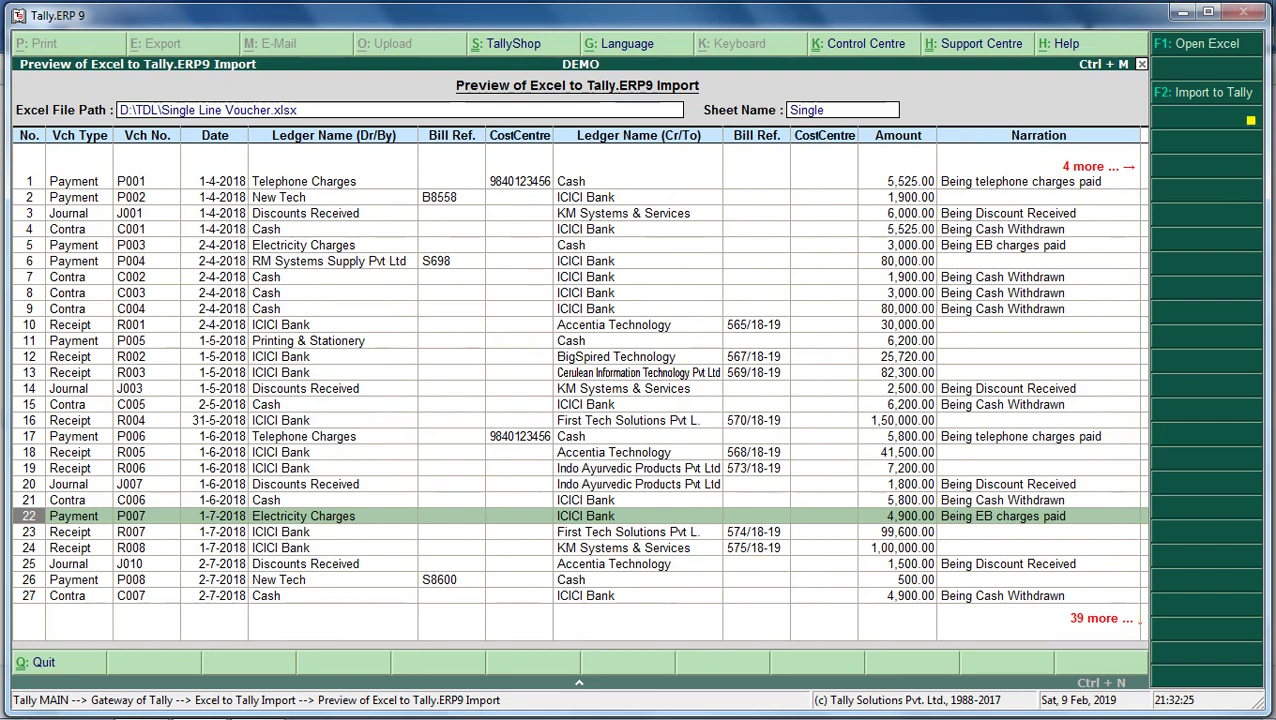
{"action": "left_click", "coordinate": [1219, 105]}
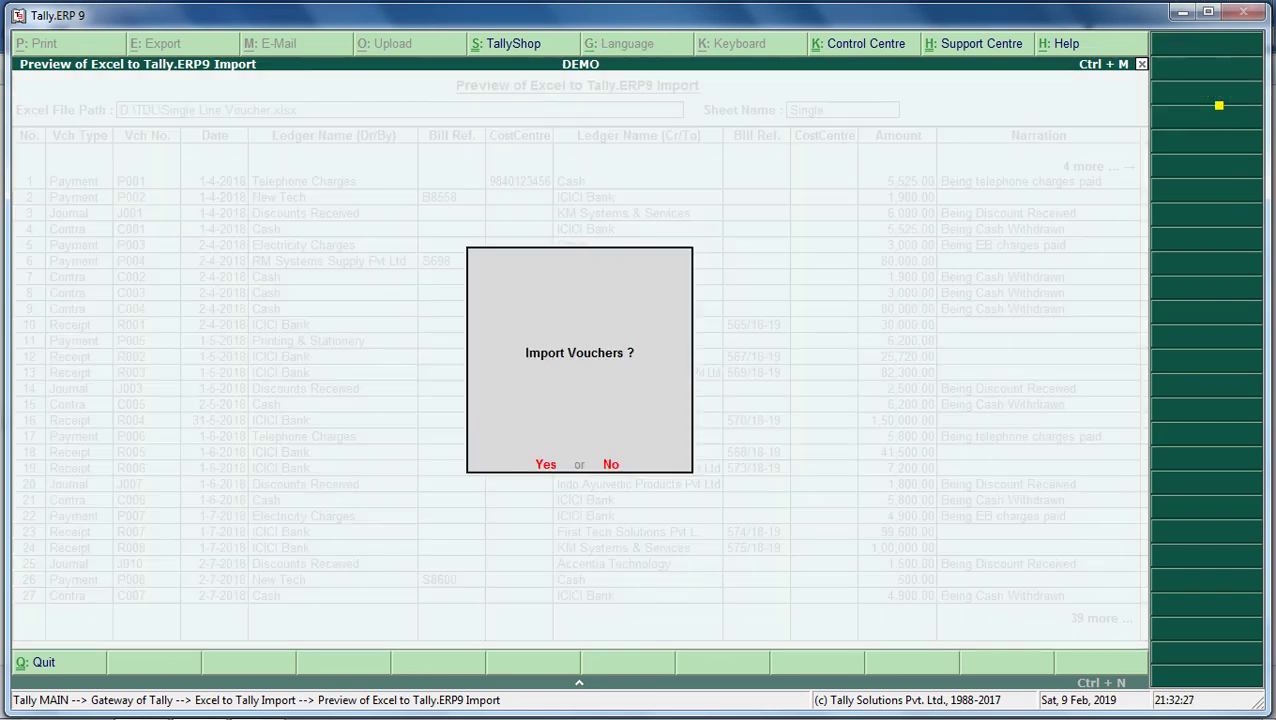
Confirm Import Vouchers, dismiss the completion message and return toward the Gateway of Tally.
{"action": "left_click", "coordinate": [537, 463]}
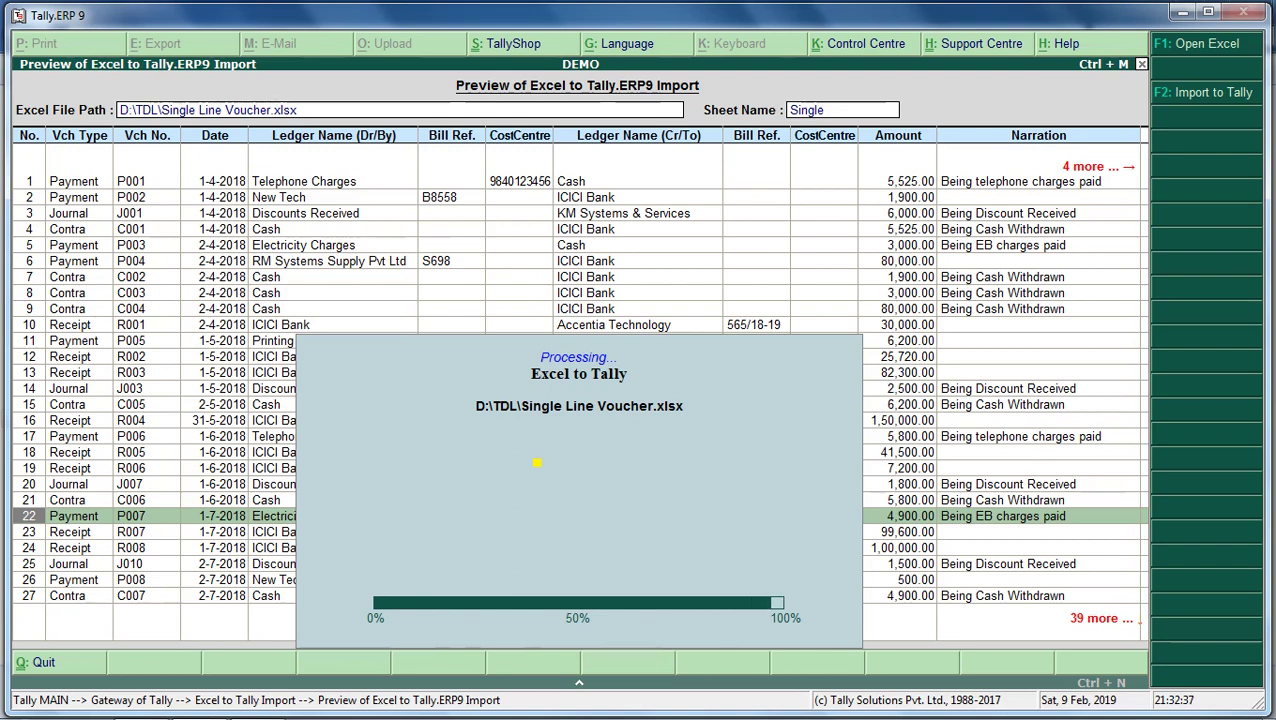
{"action": "key", "text": "Return"}
{"action": "key", "text": "Escape"}
{"action": "key", "text": "Escape"}
Open the Statistics report and set its period to 1-4-2018 through 31-3-2019.
{"action": "key", "text": "n"}
{"action": "key", "text": "d"}
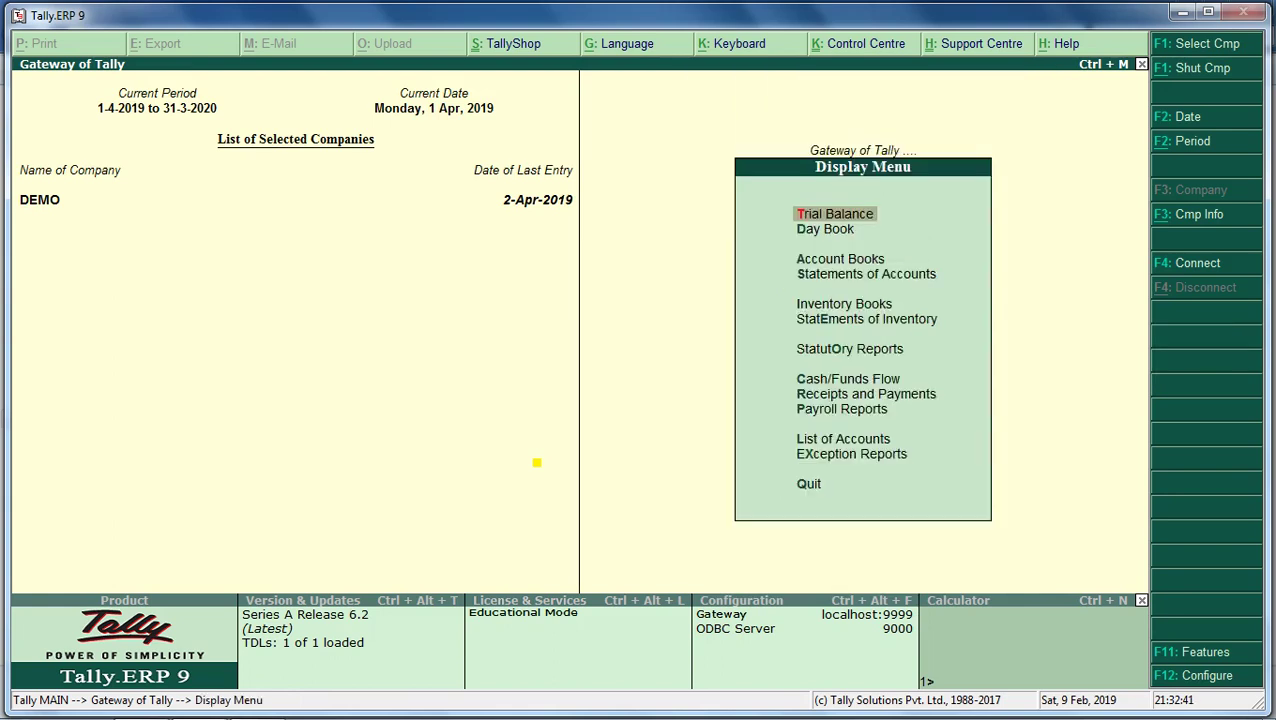
{"action": "key", "text": "s"}
{"action": "key", "text": "s"}
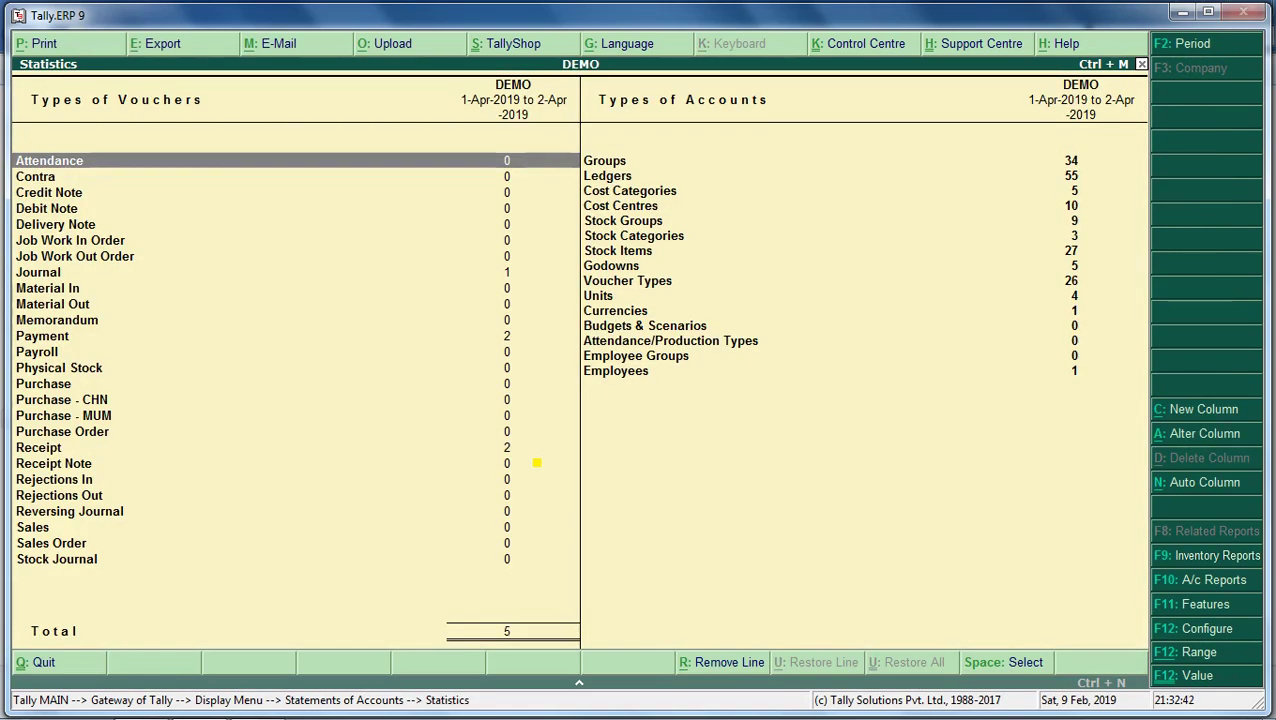
{"action": "key", "text": "F2"}
{"action": "type", "text": "a1-4"}
{"action": "key", "text": "Return"}
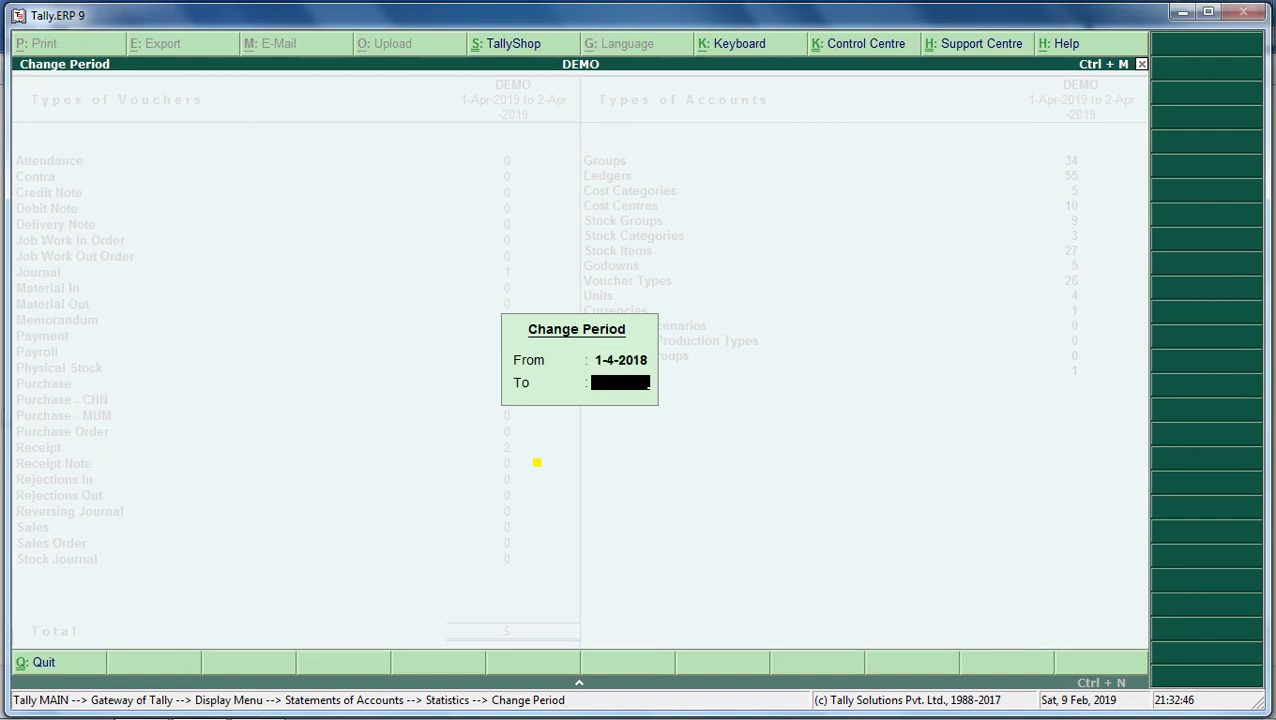
{"action": "type", "text": "31-3-19"}
{"action": "key", "text": "Return"}
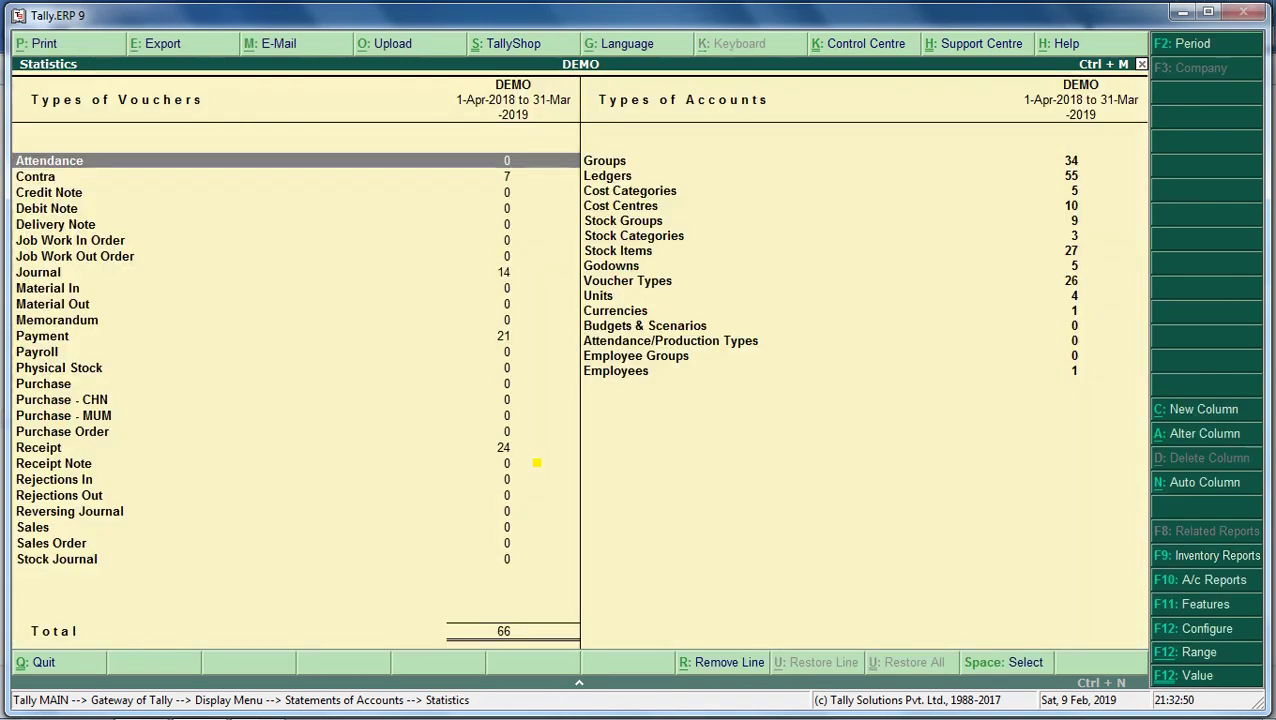
Configure Statistics to hide zero-count voucher types, leaving the 66-voucher list.
{"action": "key", "text": "F12"}
{"action": "key", "text": "Return"}
{"action": "key", "text": "Return"}
{"action": "key", "text": "y"}
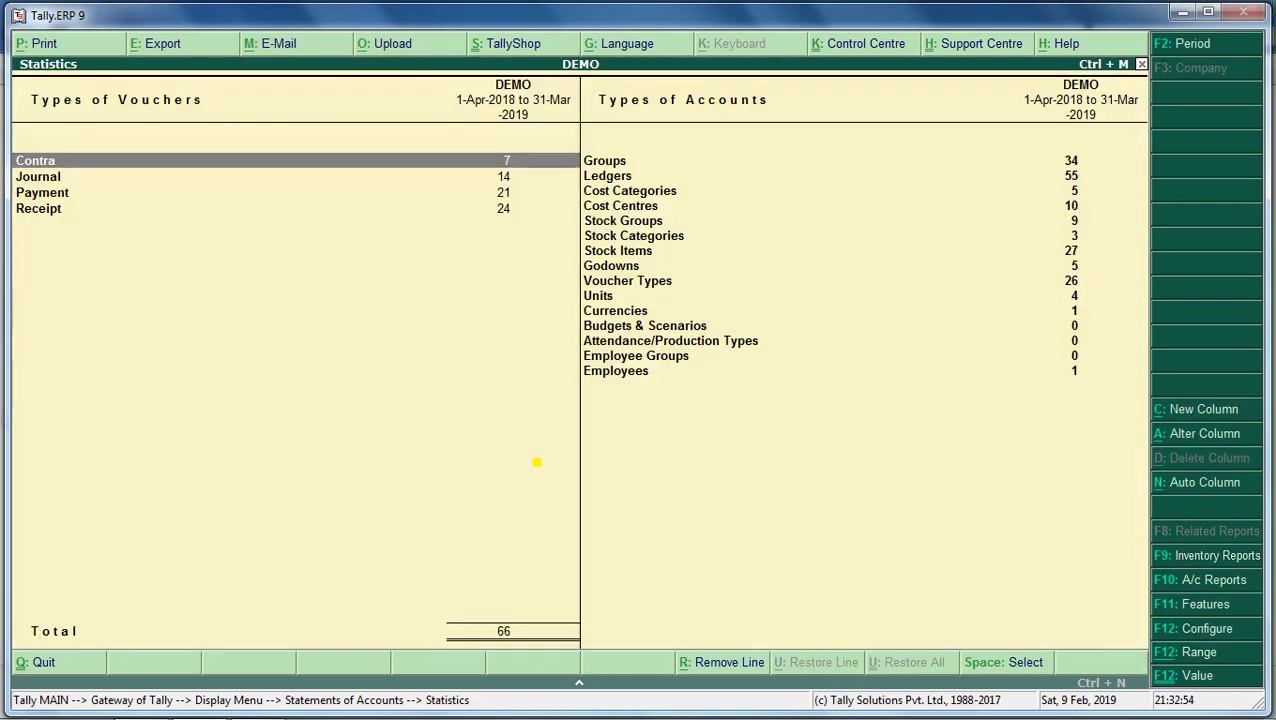
{"action": "key", "text": "alt+Tab"}
{"action": "key", "text": "alt+Tab"}
Open Single Line Voucher.xlsx and review voucher P001's number, date and Bill Ref. cells.
{"action": "left_click", "coordinate": [208, 700]}
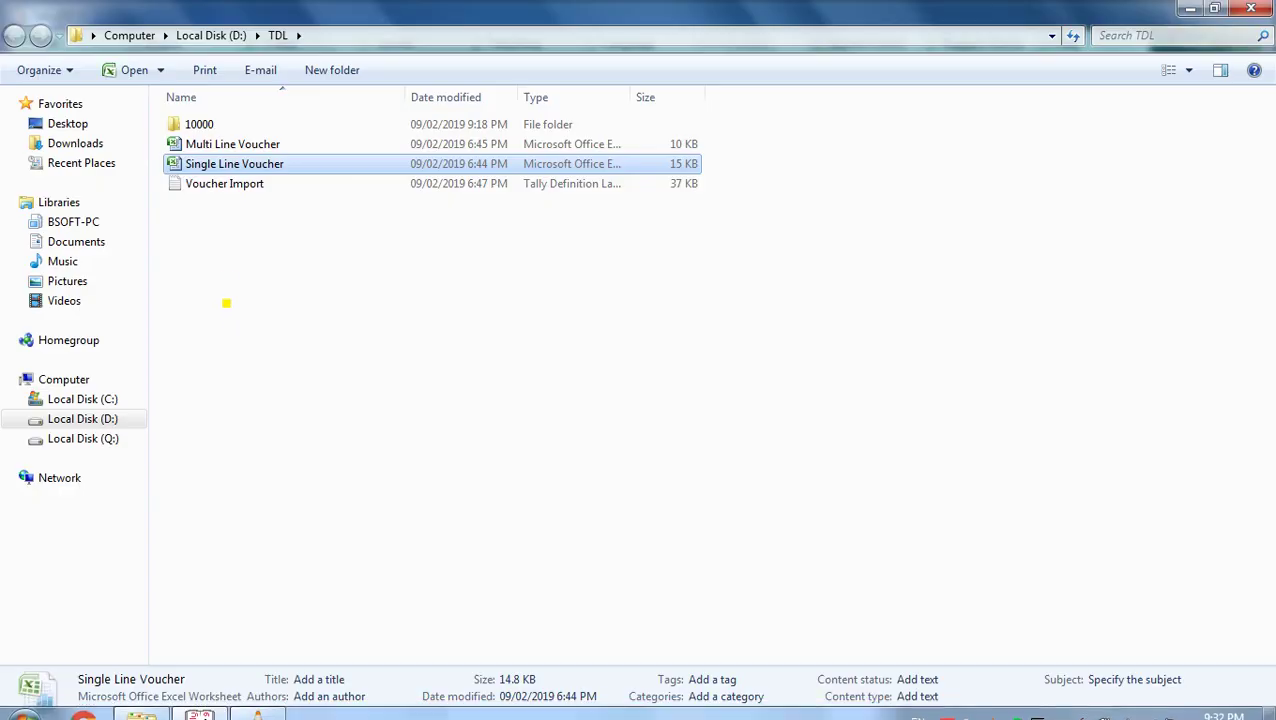
{"action": "double_click", "coordinate": [248, 163]}
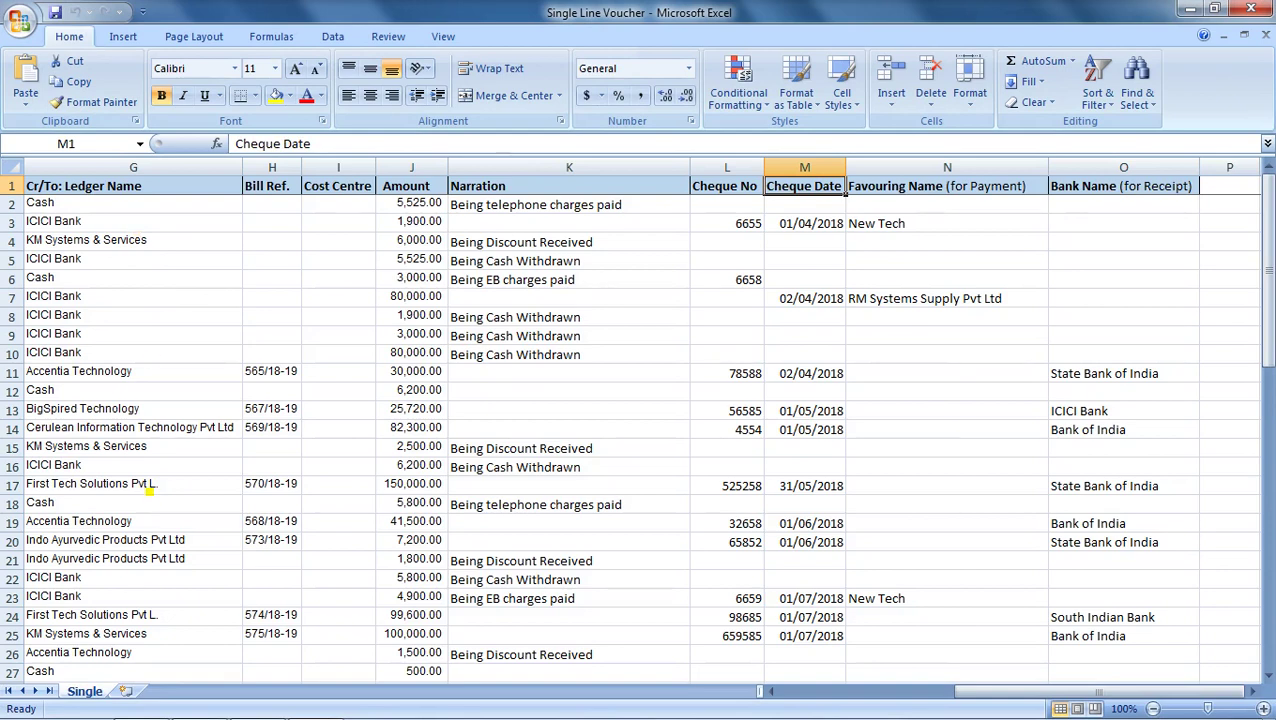
{"action": "key", "text": "ctrl+Home"}
{"action": "key", "text": "Right"}
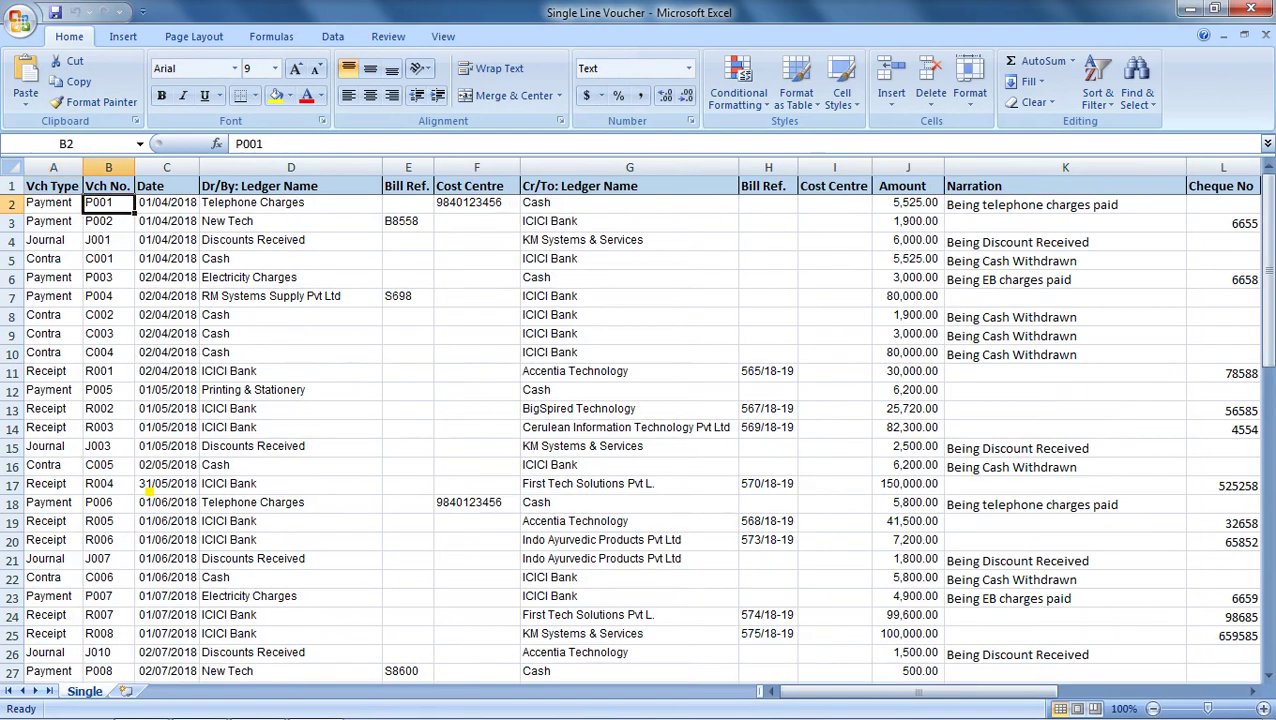
{"action": "key", "text": "Right"}
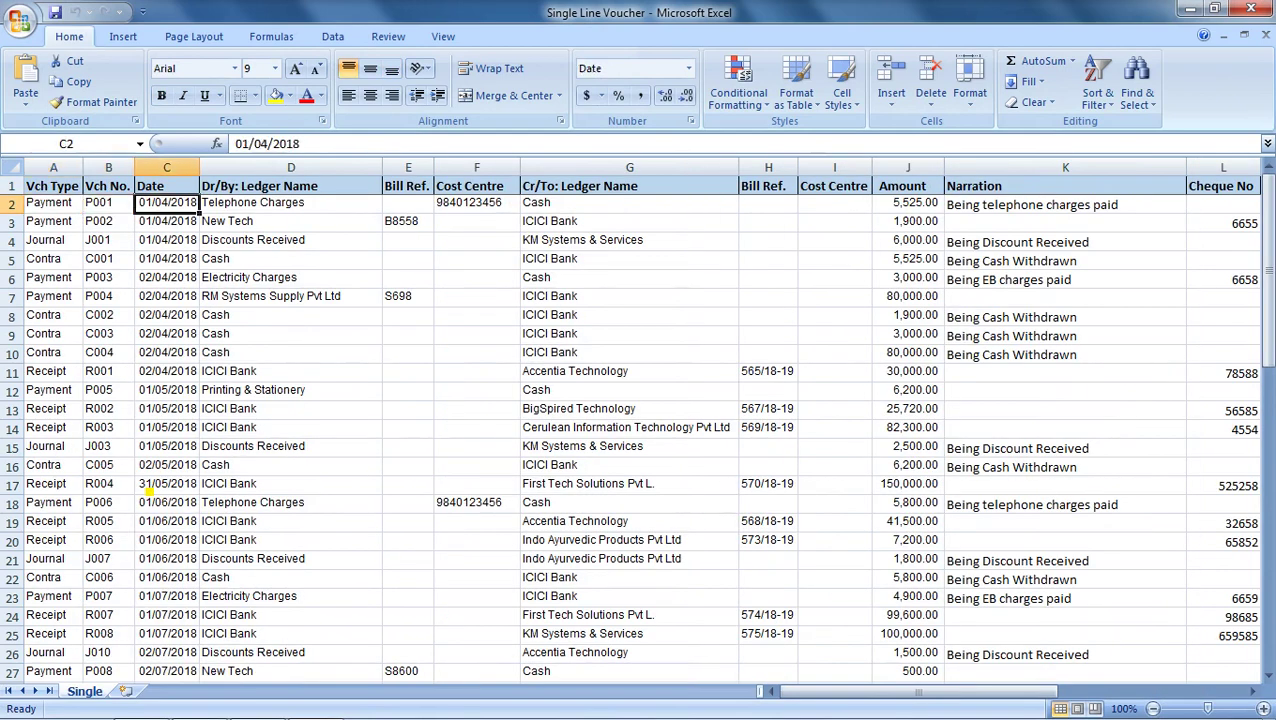
{"action": "key", "text": "Right"}
{"action": "key", "text": "Right"}
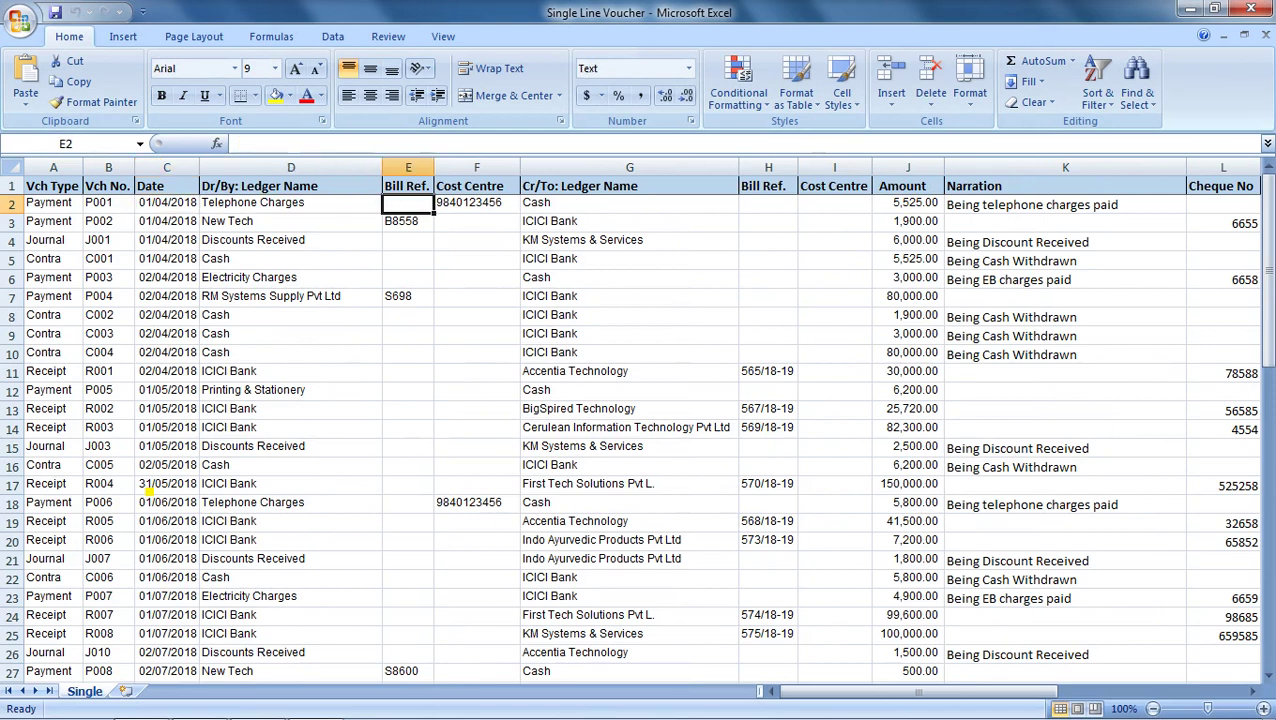
{"action": "key", "text": "Left"}
{"action": "key", "text": "Left"}
{"action": "key", "text": "Left"}
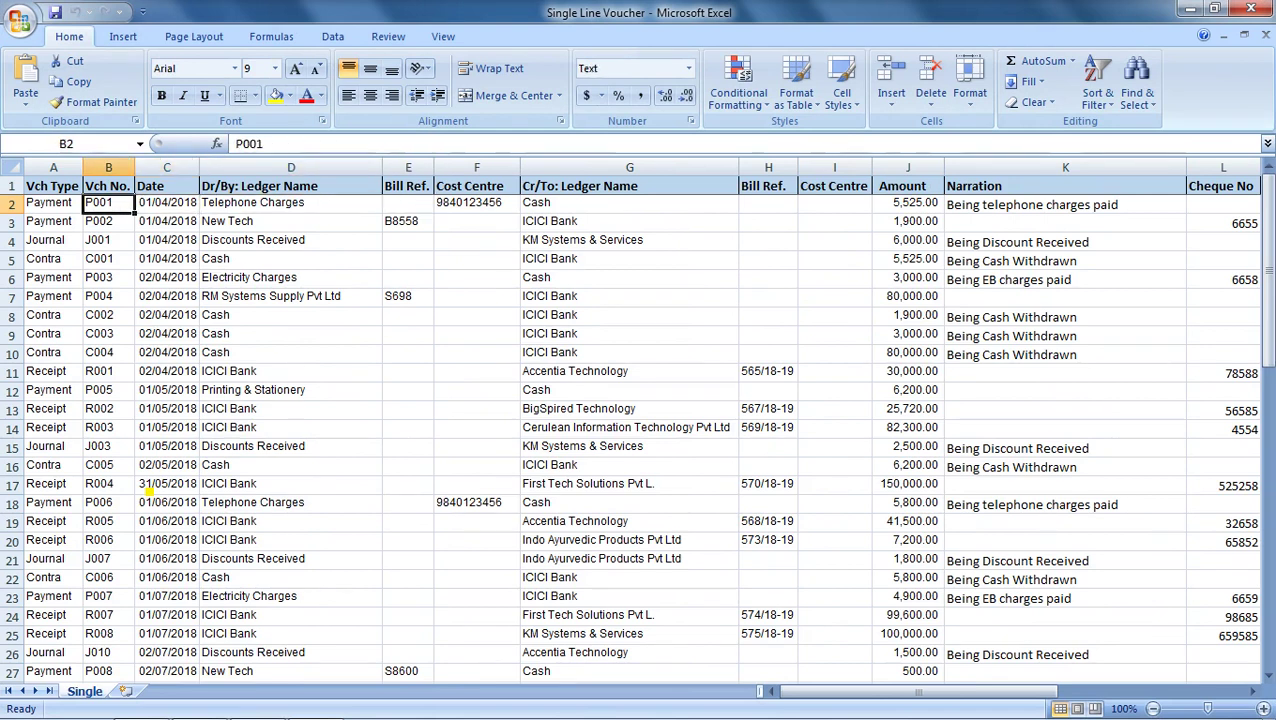
{"action": "key", "text": "Left"}
{"action": "key", "text": "alt+Tab"}
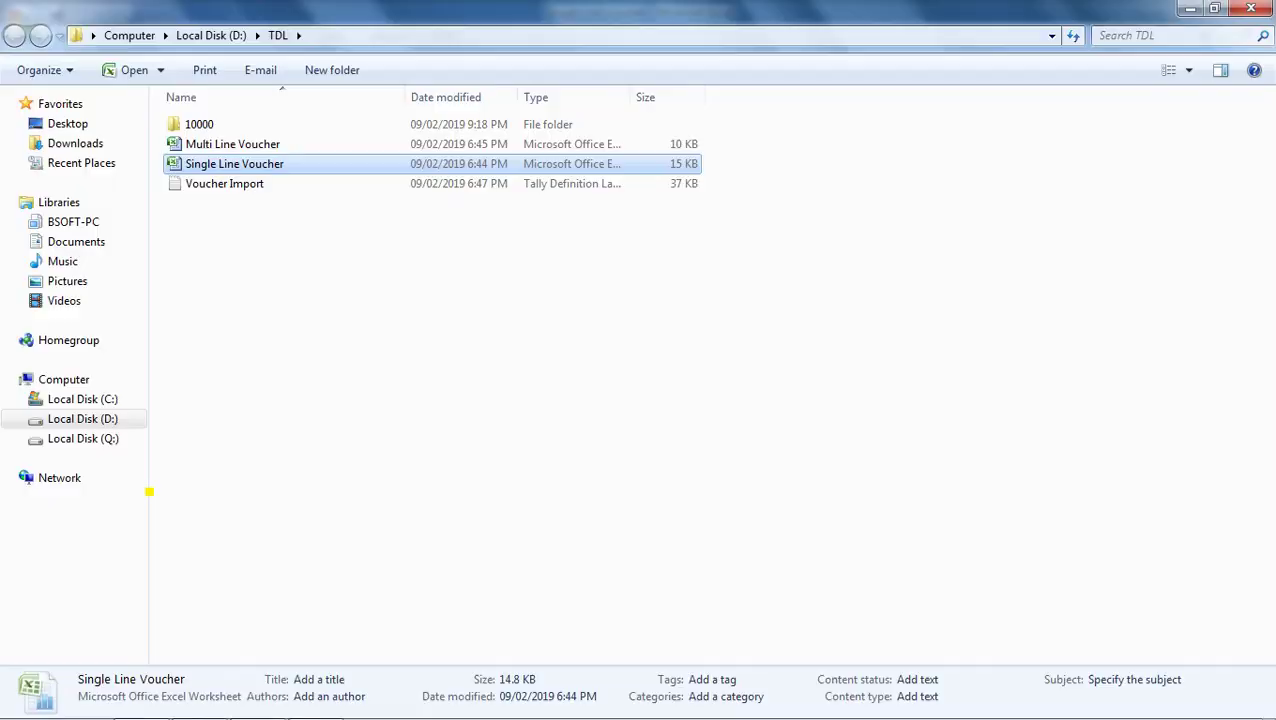
Open April's Payment voucher P001 for Telephone Charges from the Statistics report.
{"action": "key", "text": "alt+Tab"}
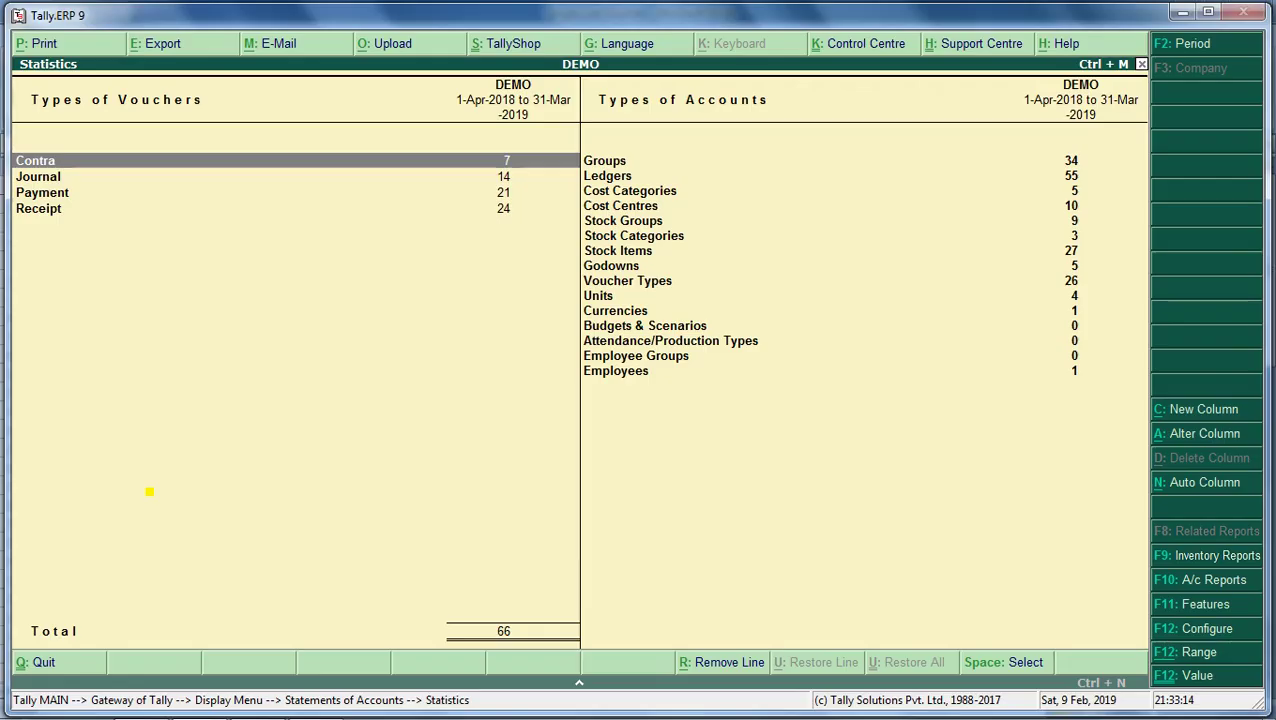
{"action": "key", "text": "Down"}
{"action": "key", "text": "Down"}
{"action": "key", "text": "Return"}
{"action": "key", "text": "Up"}
{"action": "key", "text": "Up"}
{"action": "key", "text": "Home"}
{"action": "key", "text": "Return"}
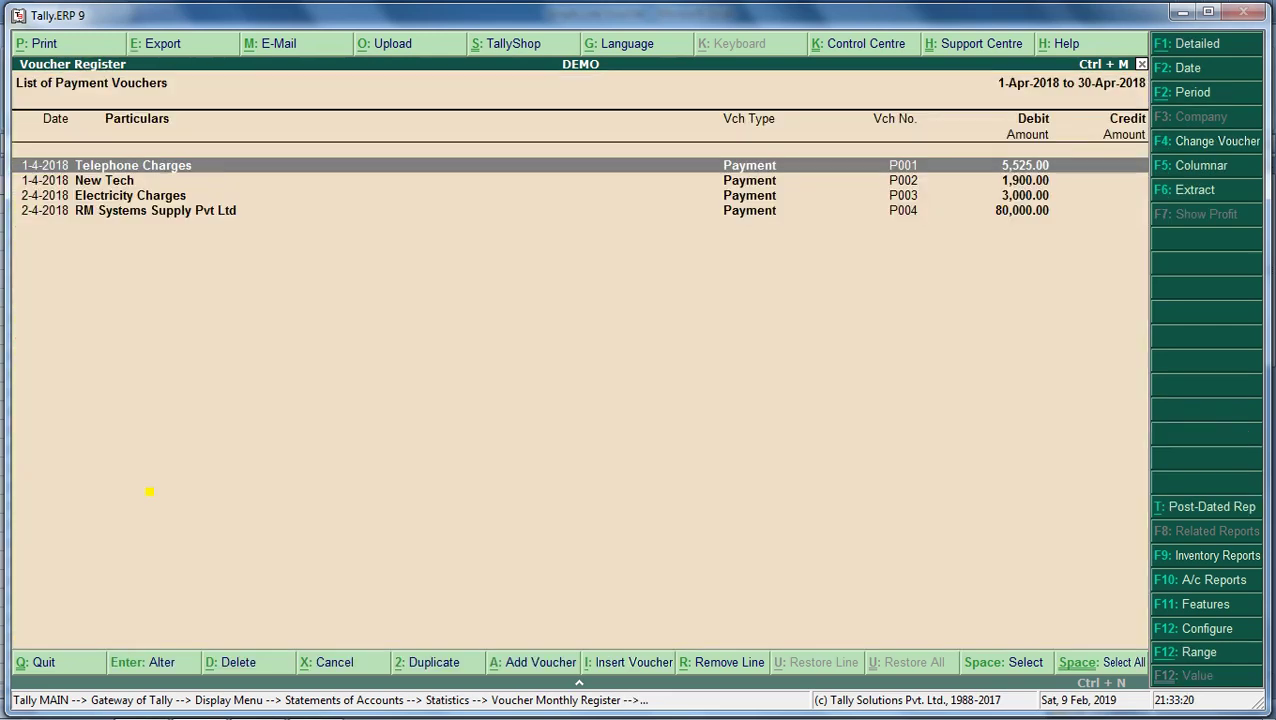
{"action": "key", "text": "Return"}
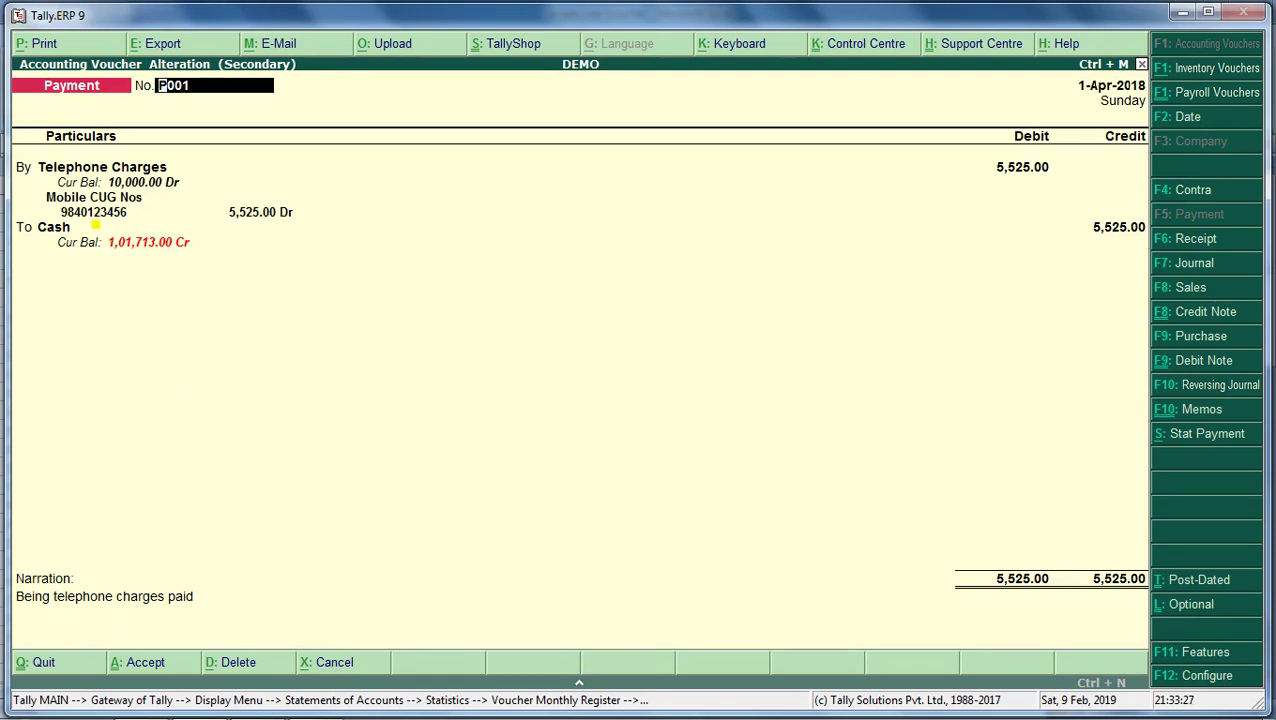
Check P001's cost centre, Cash credit ledger and 5,525 amount against the Excel row.
{"action": "key", "text": "alt+Tab"}
{"action": "left_click", "coordinate": [455, 207]}
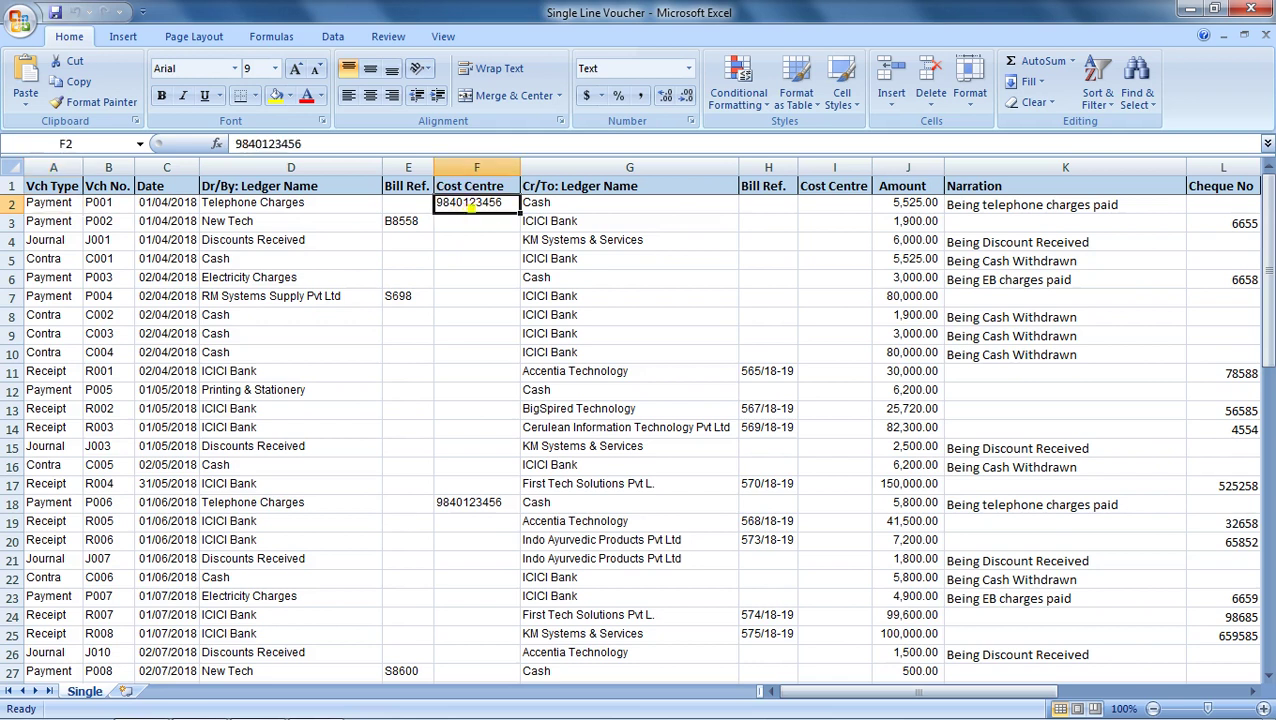
{"action": "left_click", "coordinate": [588, 206]}
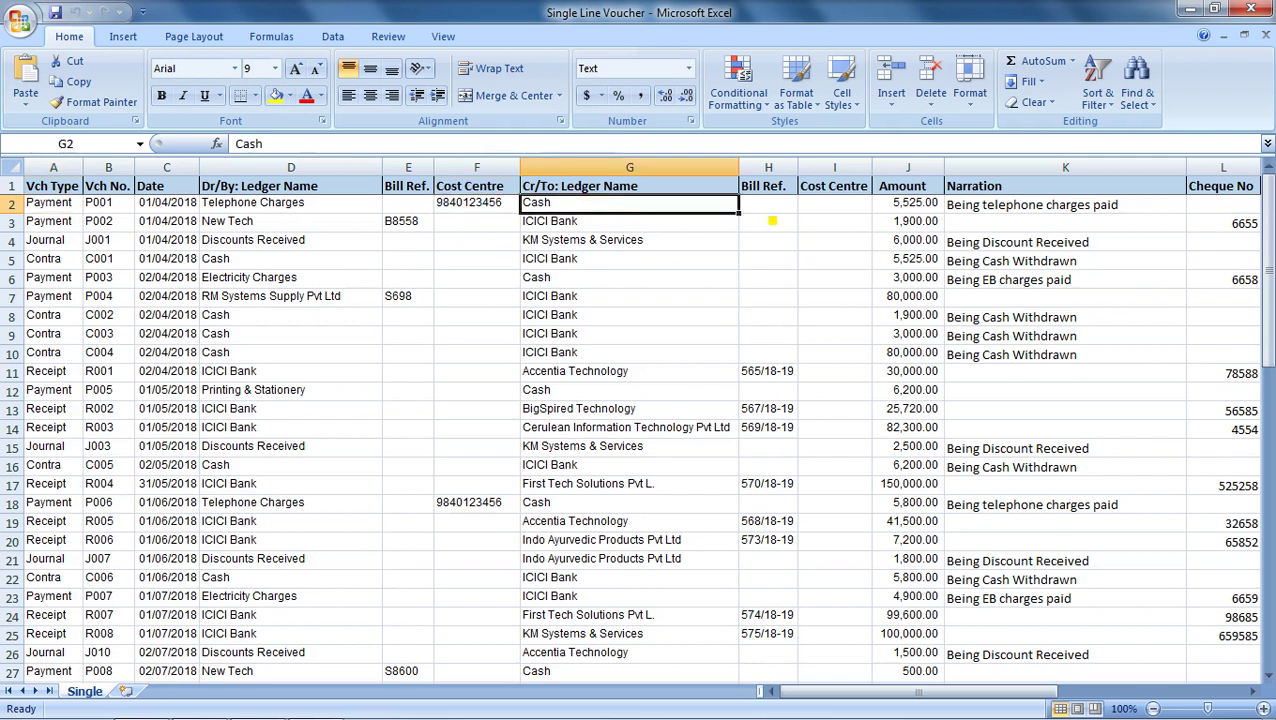
{"action": "left_click", "coordinate": [898, 207]}
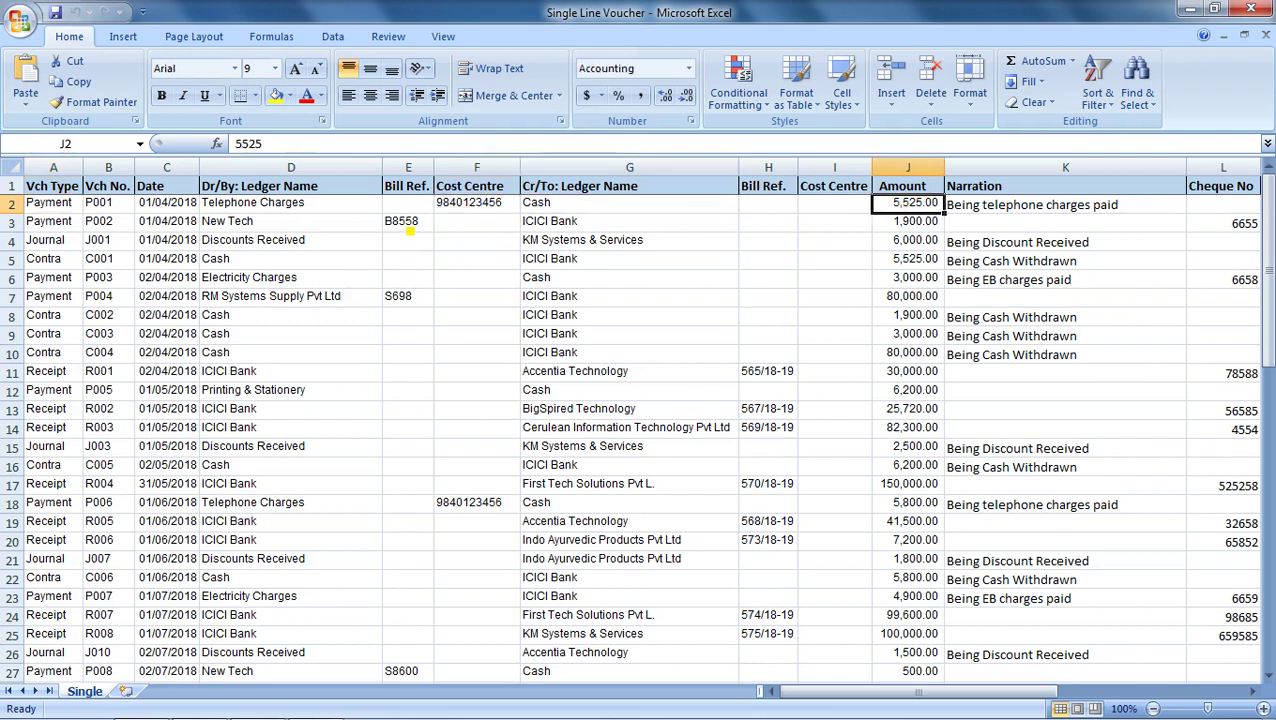
{"action": "key", "text": "alt+Tab"}
{"action": "key", "text": "Escape"}
Open New Tech voucher P002 and match its bill reference B8558 to Excel row 3.
{"action": "key", "text": "Down"}
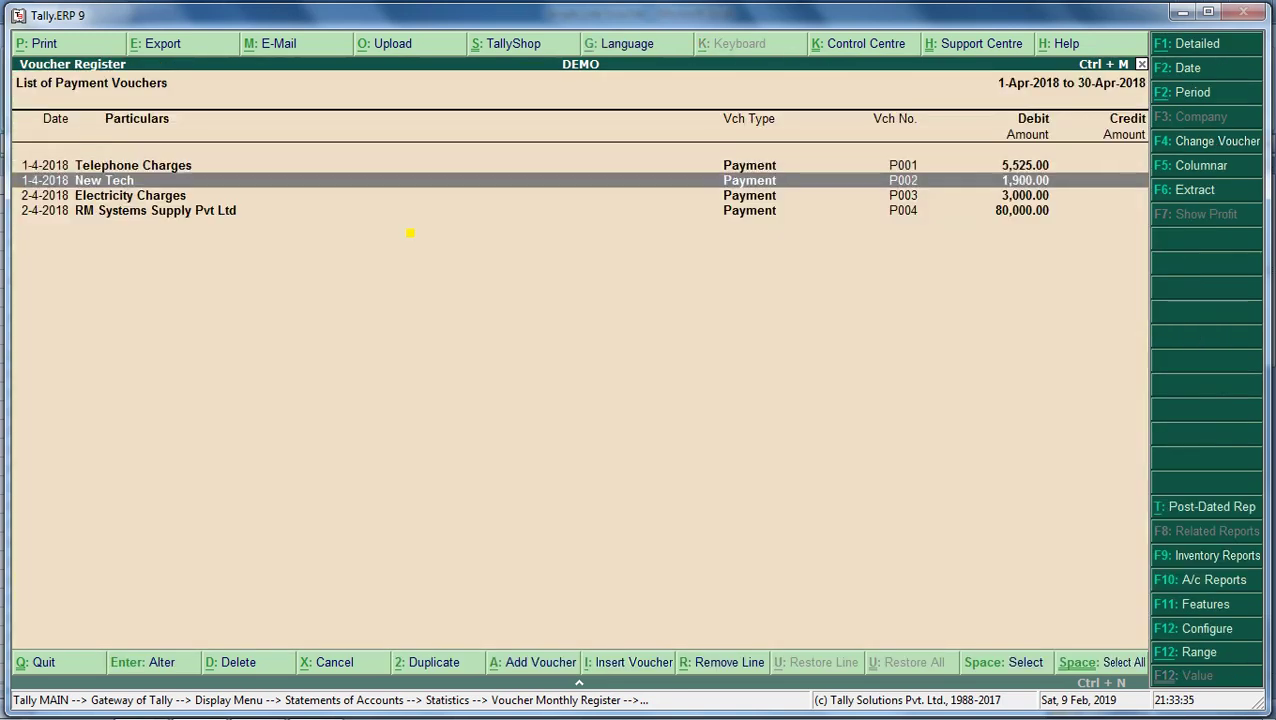
{"action": "key", "text": "Return"}
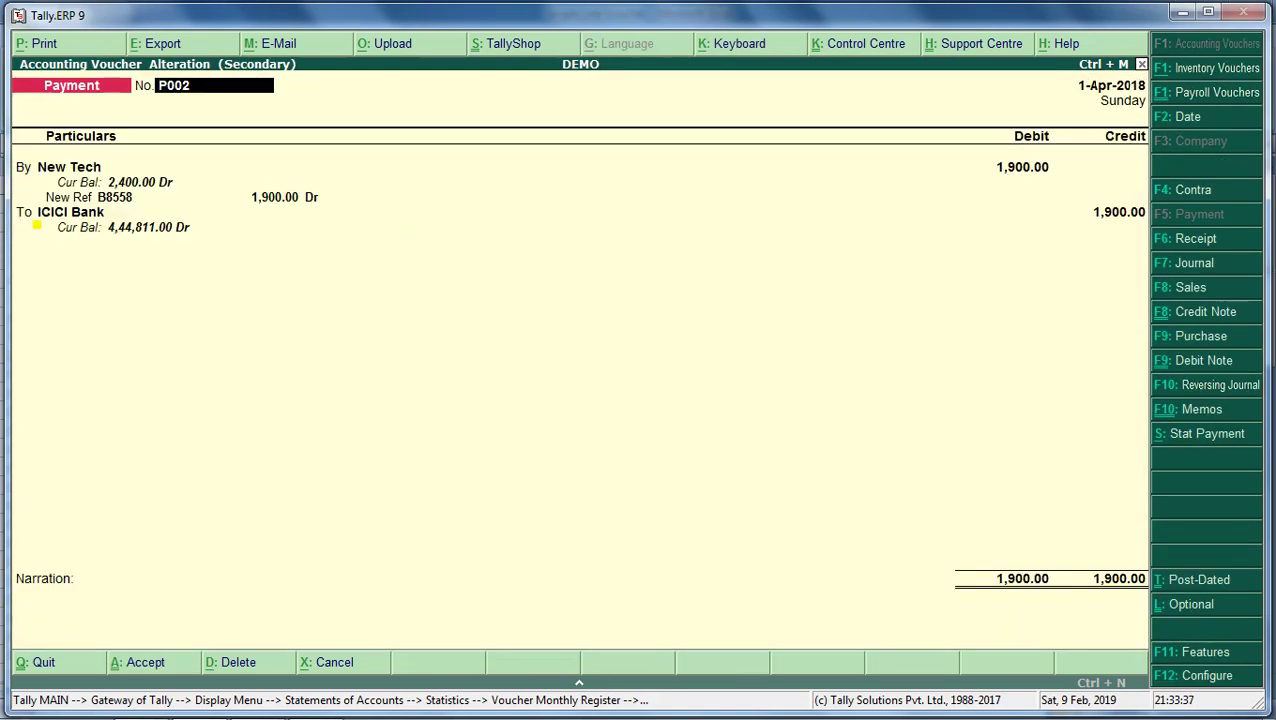
{"action": "left_click", "coordinate": [128, 197]}
{"action": "key", "text": "alt+Tab"}
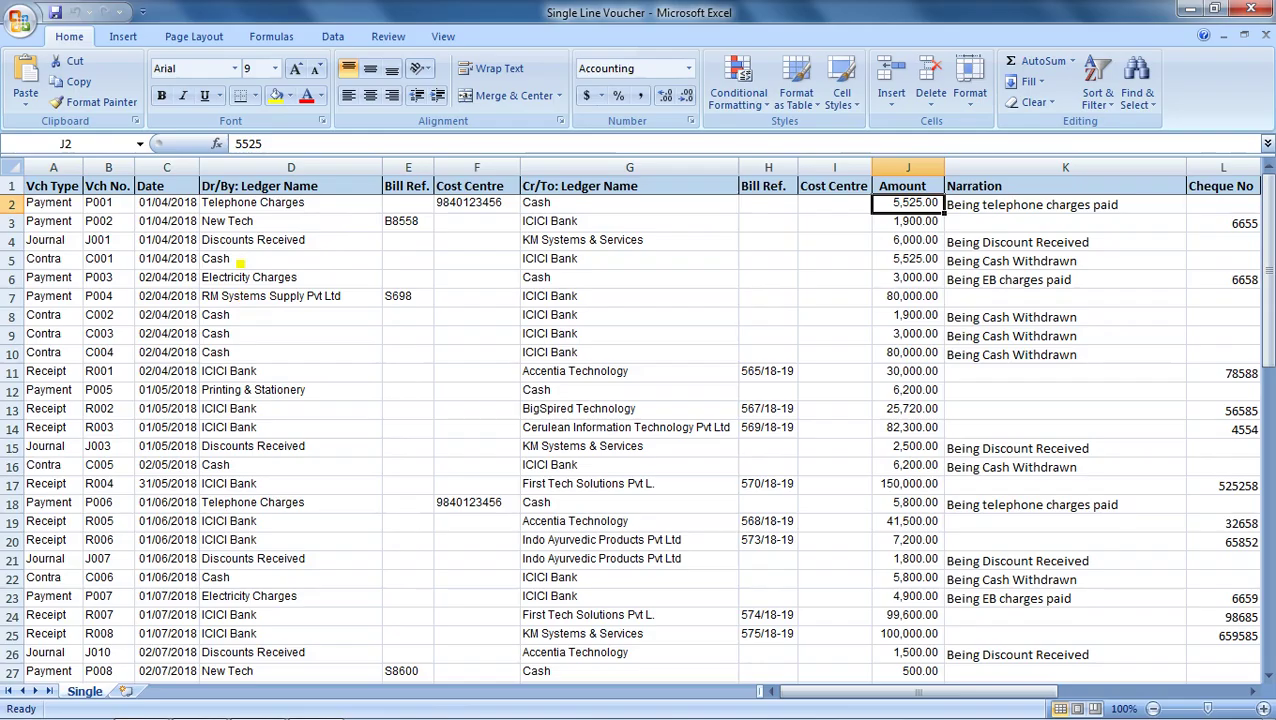
{"action": "left_click", "coordinate": [404, 221]}
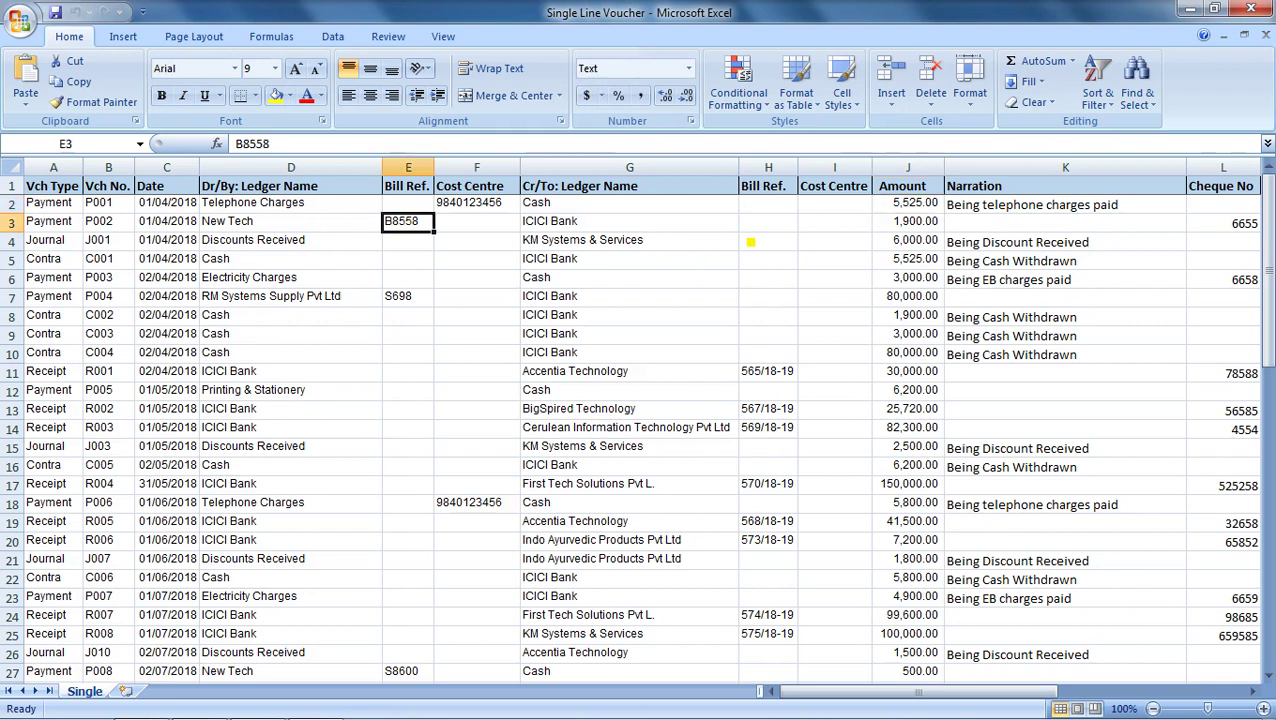
{"action": "key", "text": "Right"}
{"action": "key", "text": "Right"}
{"action": "key", "text": "Right"}
{"action": "key", "text": "Right"}
{"action": "key", "text": "Right"}
{"action": "key", "text": "Right"}
{"action": "key", "text": "Right"}
{"action": "key", "text": "Right"}
{"action": "key", "text": "Left"}
{"action": "key", "text": "Left"}
{"action": "key", "text": "Left"}
{"action": "key", "text": "Left"}
{"action": "key", "text": "Home"}
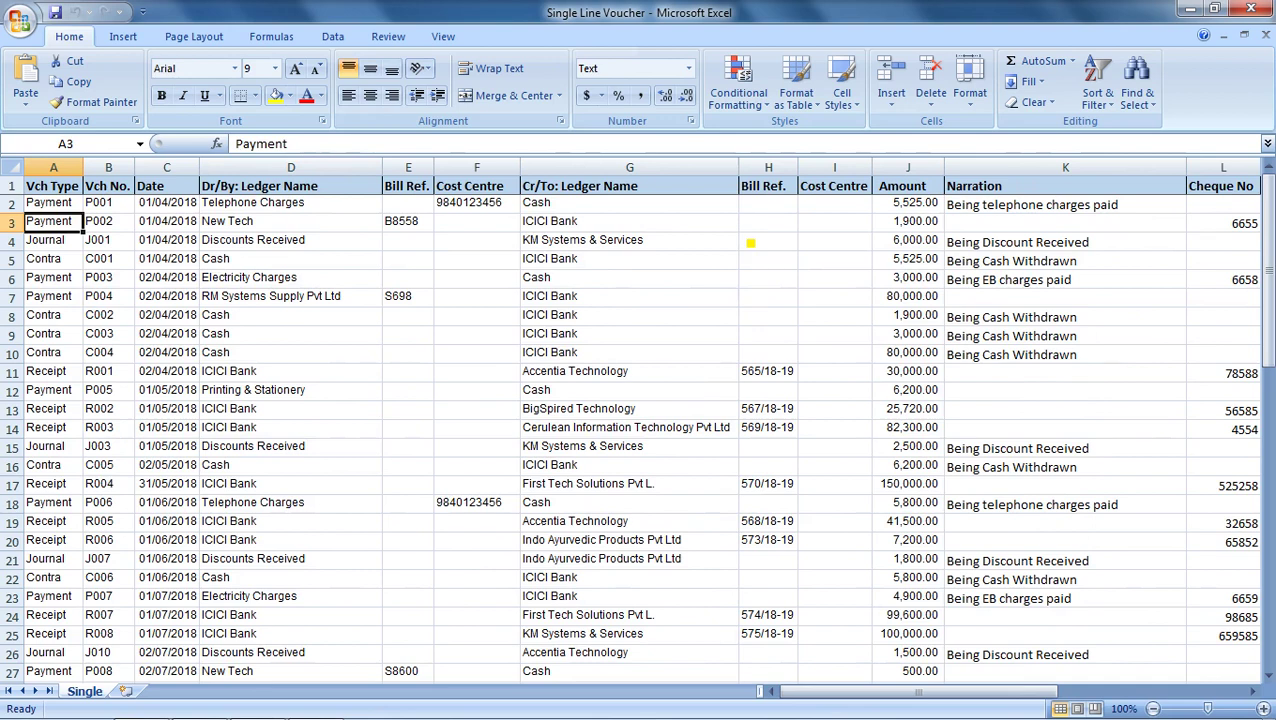
{"action": "key", "text": "ctrl+Down"}
{"action": "key", "text": "Right"}
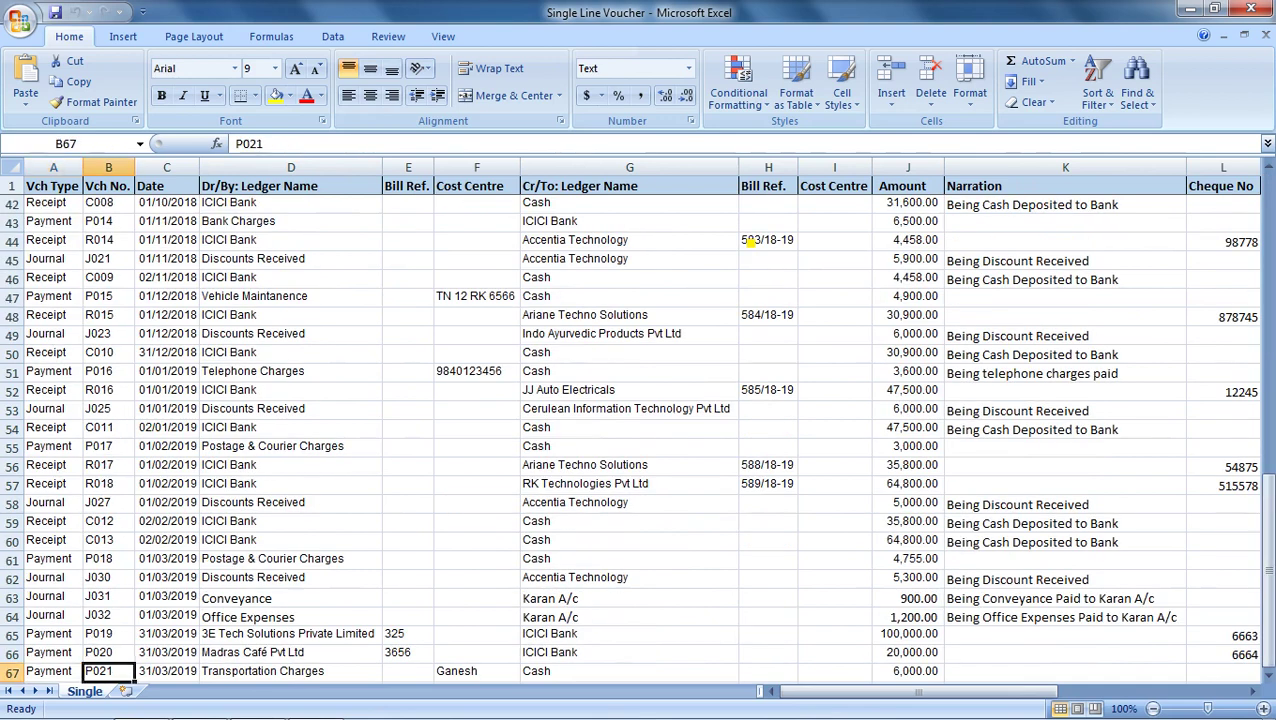
{"action": "key", "text": "alt+Tab"}
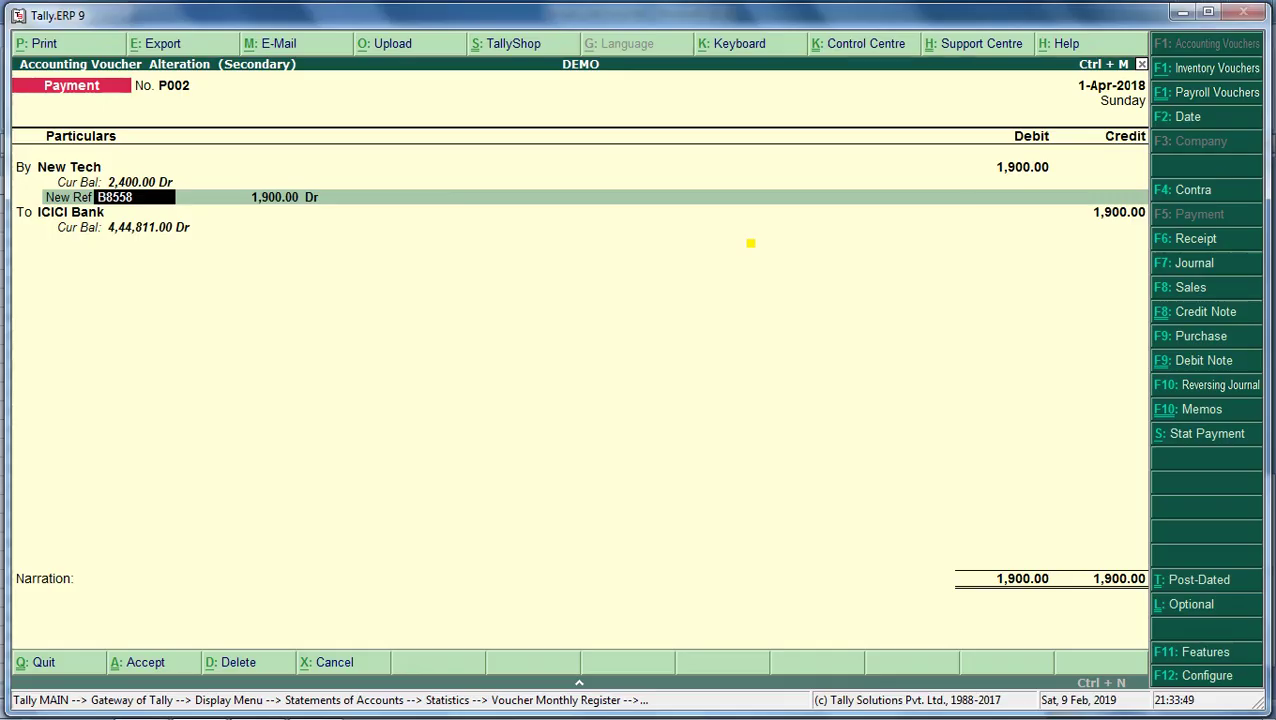
{"action": "key", "text": "alt+Tab"}
{"action": "key", "text": "alt+Tab"}
Open March payment voucher P021 and confirm its Ganesh cost centre matches Excel row 67.
{"action": "key", "text": "Escape"}
{"action": "key", "text": "Escape"}
{"action": "key", "text": "Down"}
{"action": "key", "text": "Down"}
{"action": "key", "text": "Down"}
{"action": "key", "text": "Down"}
{"action": "key", "text": "Down"}
{"action": "key", "text": "Return"}
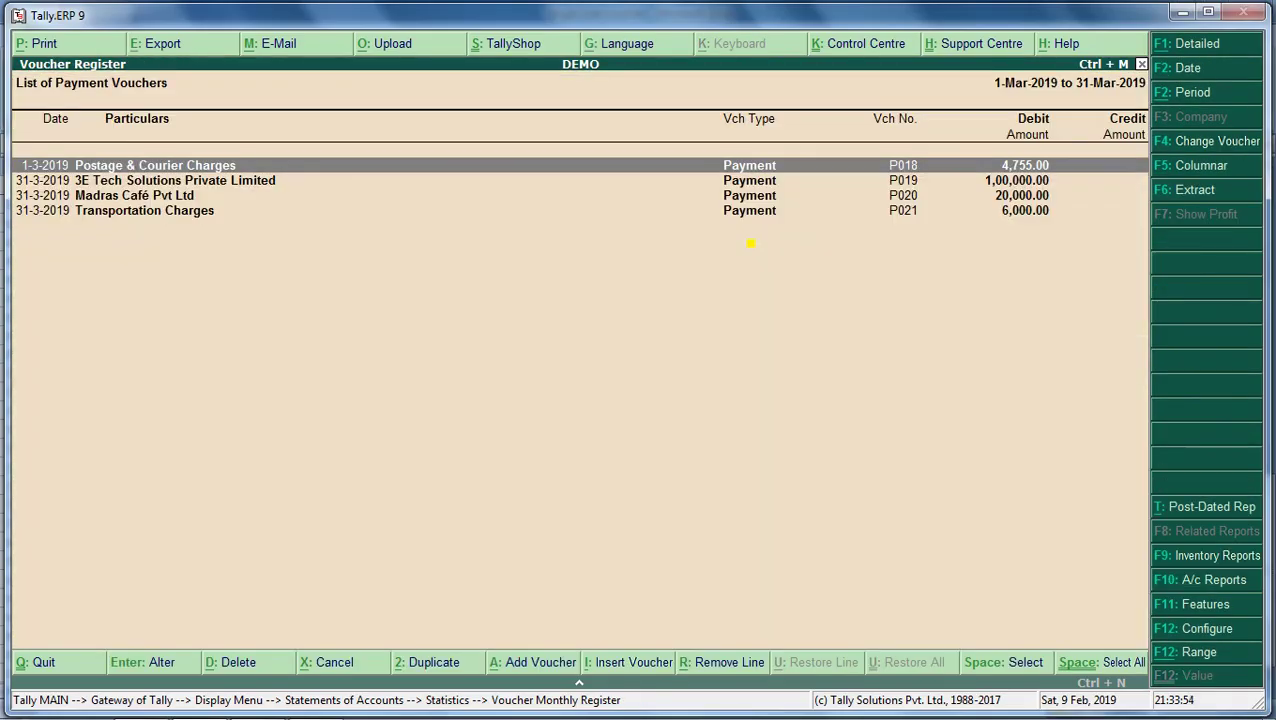
{"action": "key", "text": "Down"}
{"action": "key", "text": "Down"}
{"action": "key", "text": "Down"}
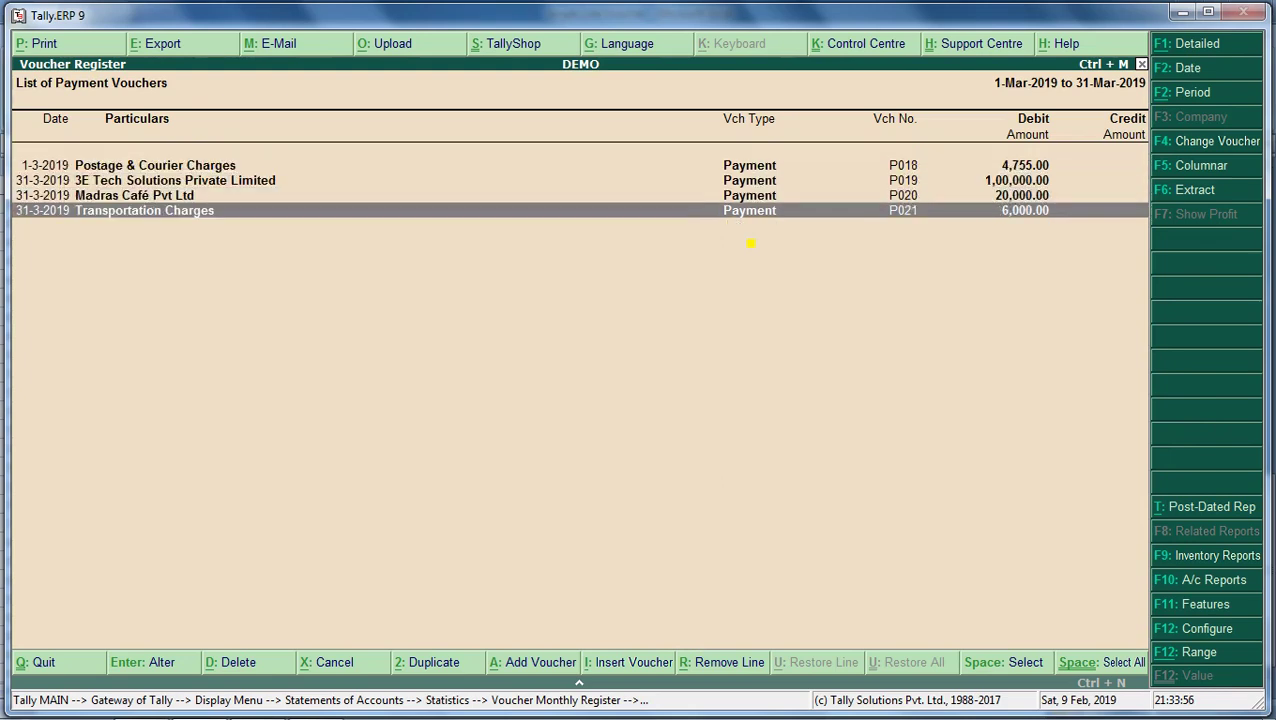
{"action": "key", "text": "Return"}
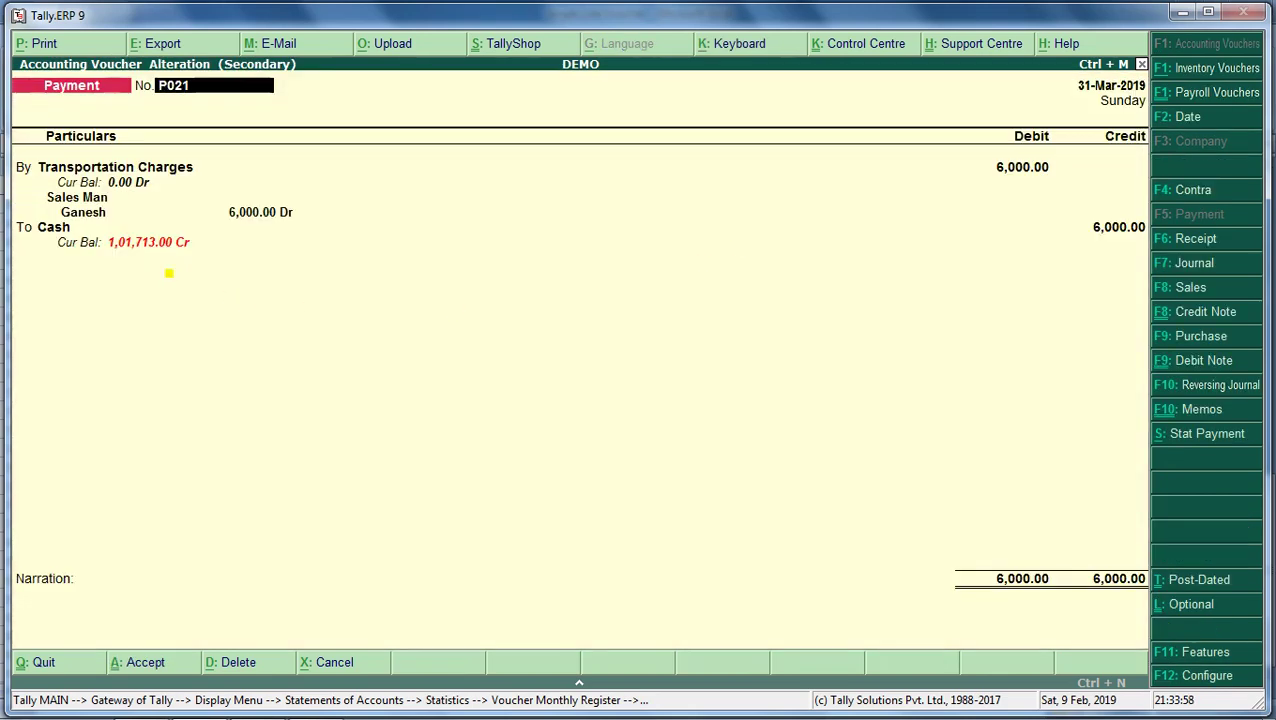
{"action": "left_click", "coordinate": [95, 216]}
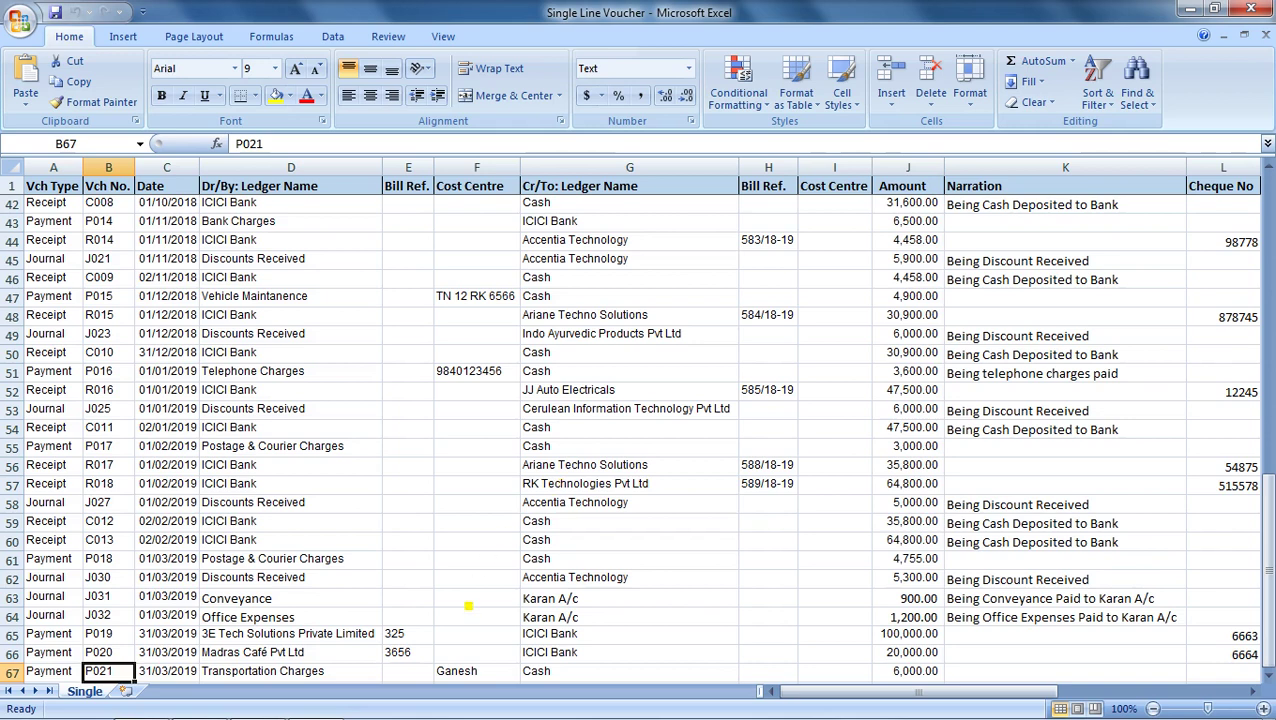
{"action": "left_click", "coordinate": [472, 675]}
{"action": "scroll", "coordinate": [485, 635], "scroll_direction": "down", "scroll_amount": 2}
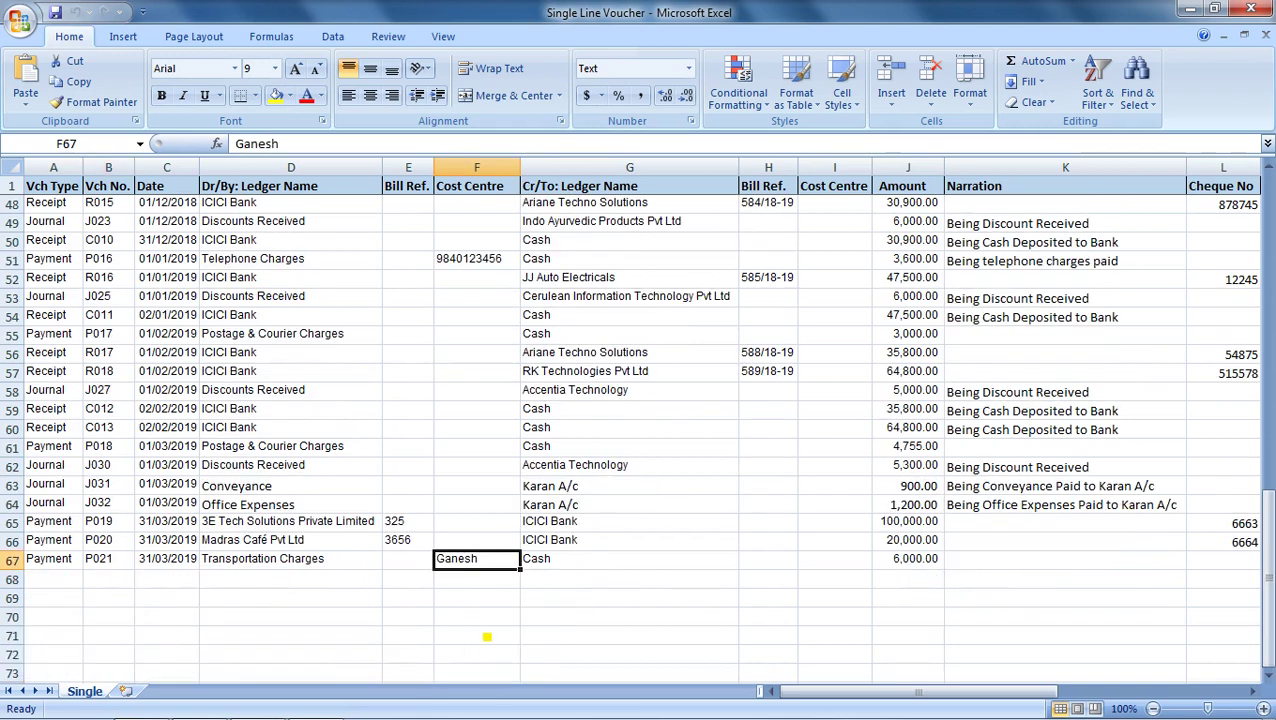
{"action": "scroll", "coordinate": [503, 594], "scroll_direction": "up", "scroll_amount": 1}
{"action": "key", "text": "alt+Tab"}
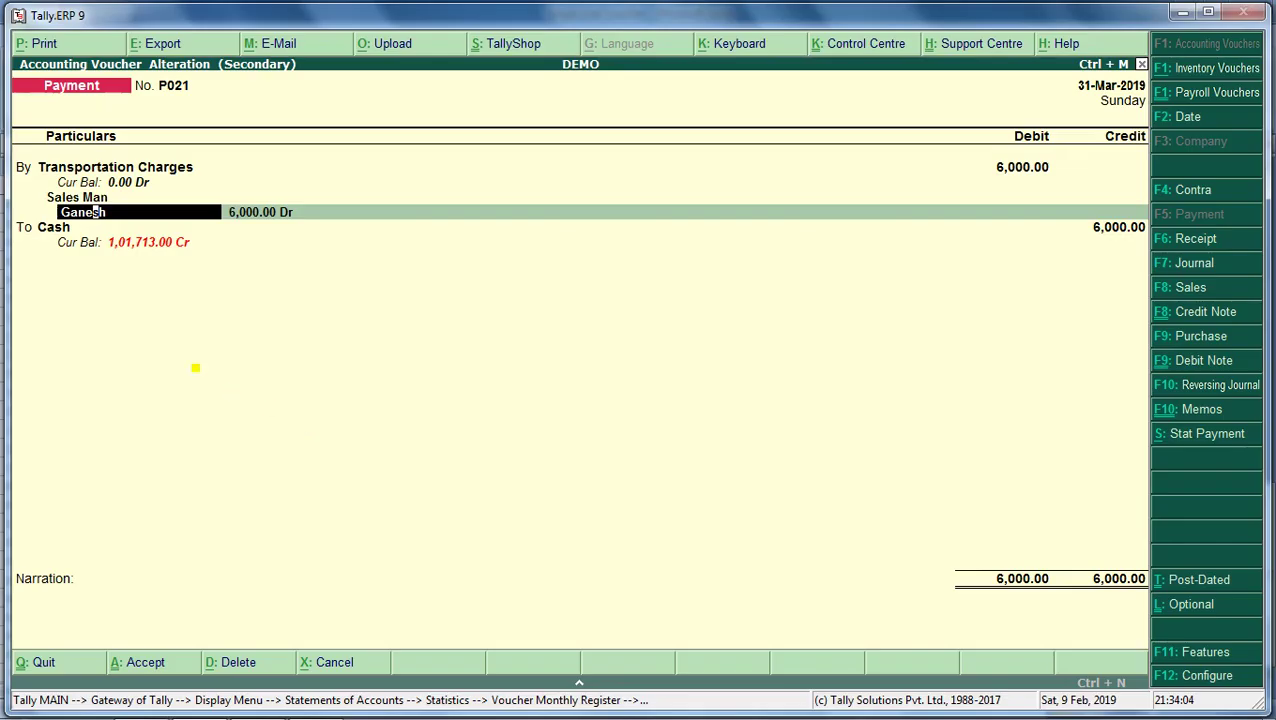
{"action": "key", "text": "Return"}
{"action": "key", "text": "Return"}
{"action": "key", "text": "Escape"}
Open February's receipt vouchers in Tally, with Excel positioned on the February receipt rows.
{"action": "key", "text": "y"}
{"action": "key", "text": "Escape"}
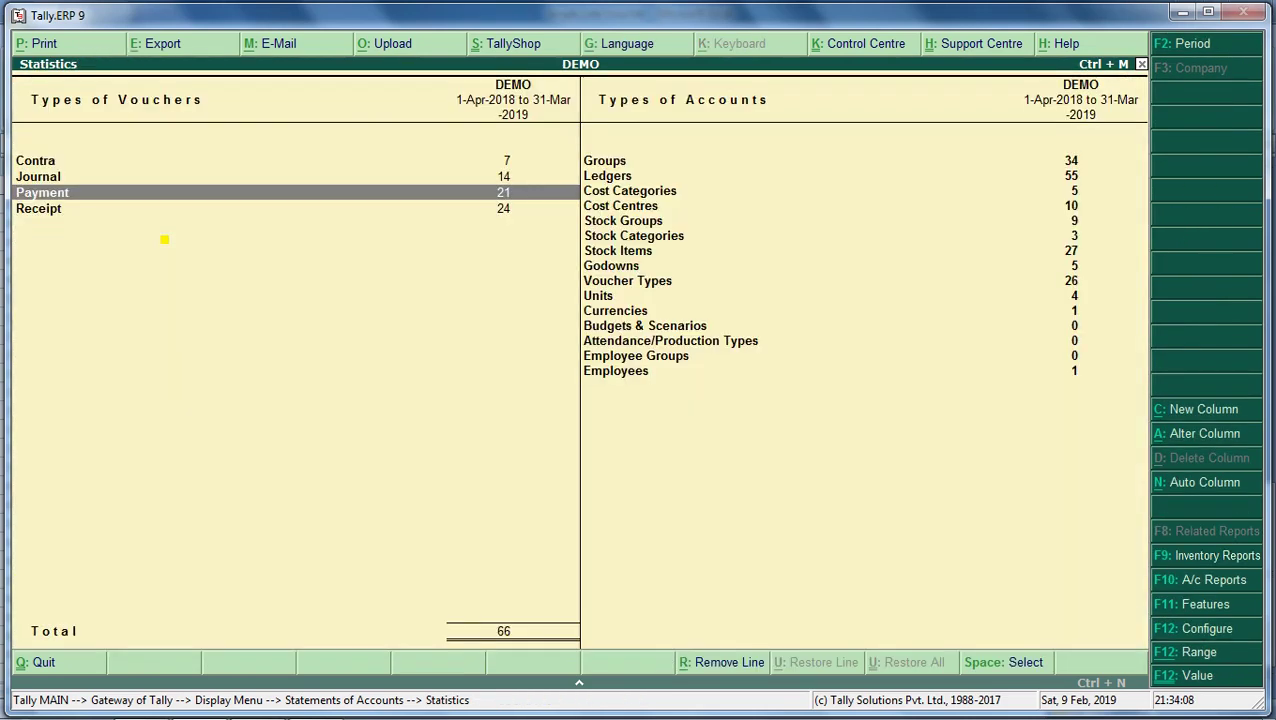
{"action": "key", "text": "Down"}
{"action": "key", "text": "Return"}
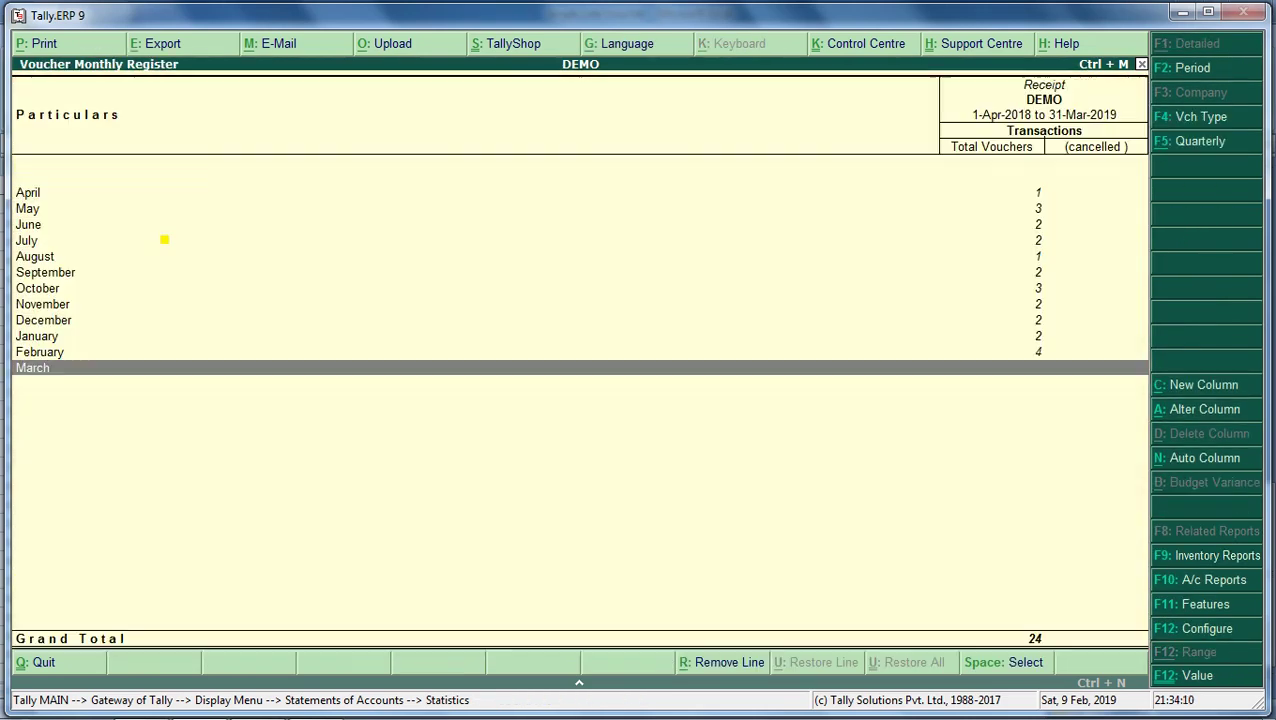
{"action": "key", "text": "Up"}
{"action": "key", "text": "alt+Tab"}
{"action": "key", "text": "Left"}
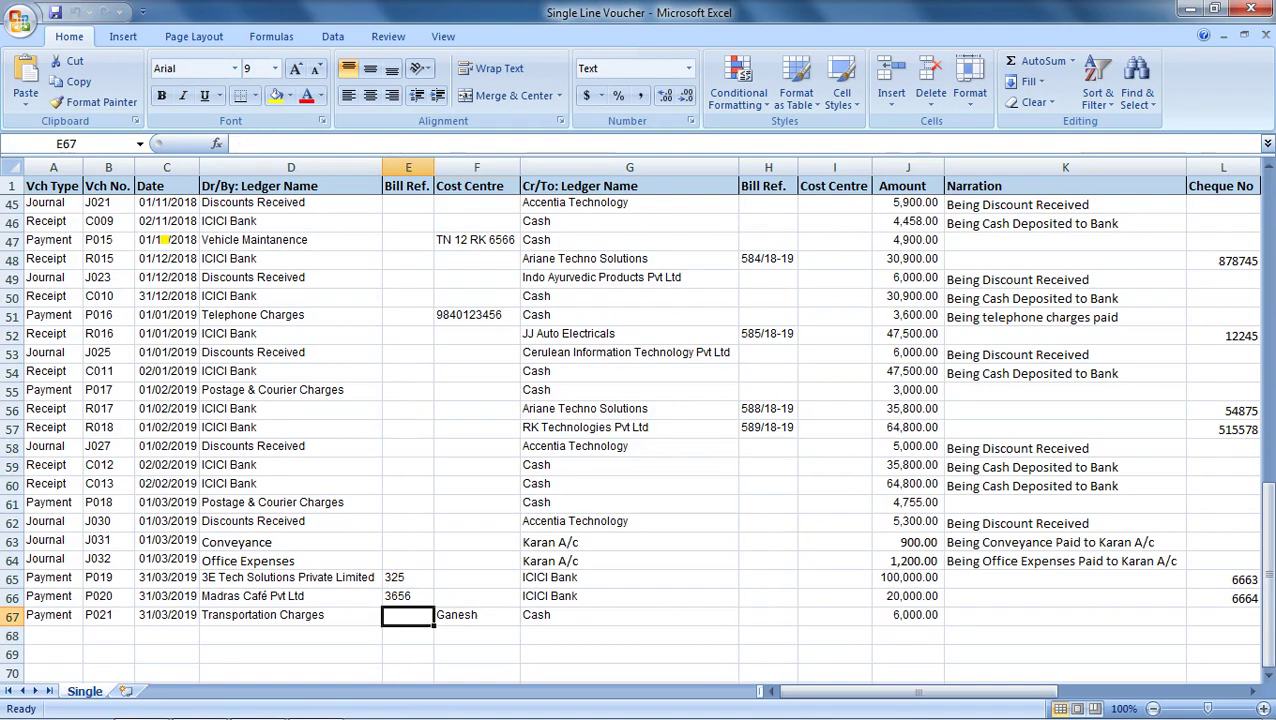
{"action": "key", "text": "Left"}
{"action": "key", "text": "Left"}
{"action": "key", "text": "Left"}
{"action": "key", "text": "Up"}
{"action": "key", "text": "Up"}
{"action": "key", "text": "Up"}
{"action": "key", "text": "Up"}
{"action": "key", "text": "Up"}
{"action": "key", "text": "Up"}
{"action": "key", "text": "Up"}
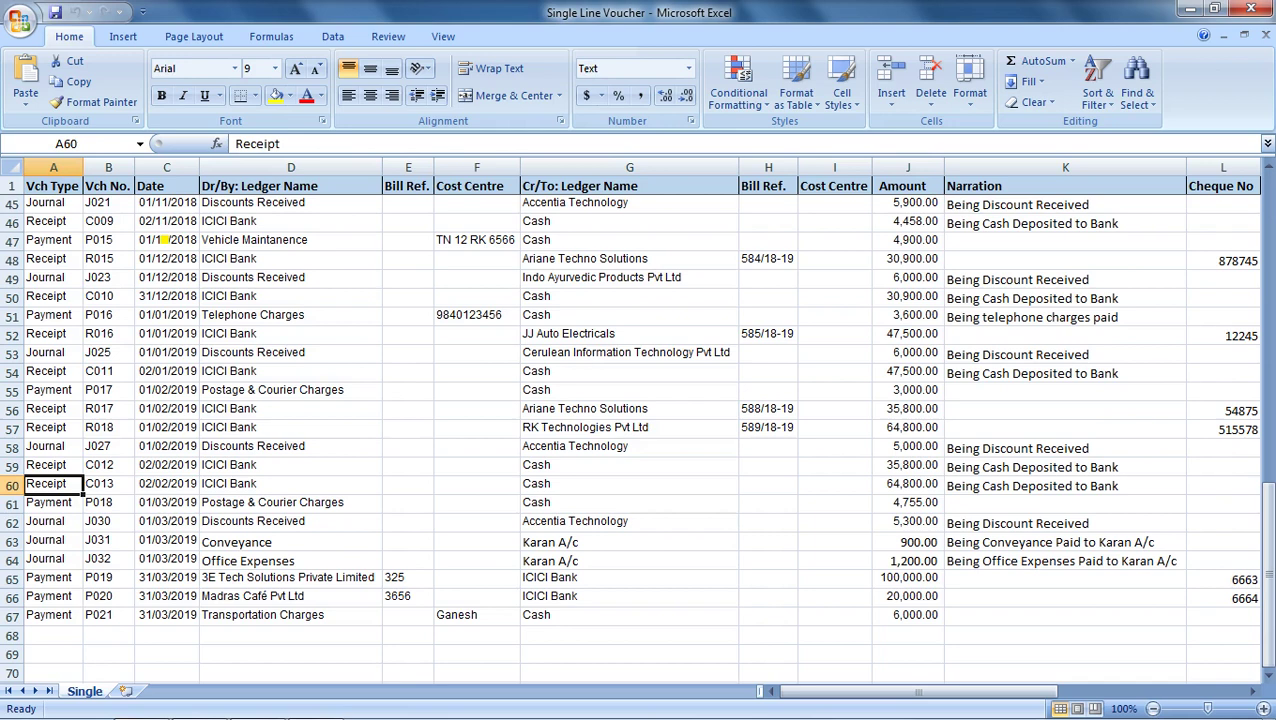
{"action": "key", "text": "alt+Tab"}
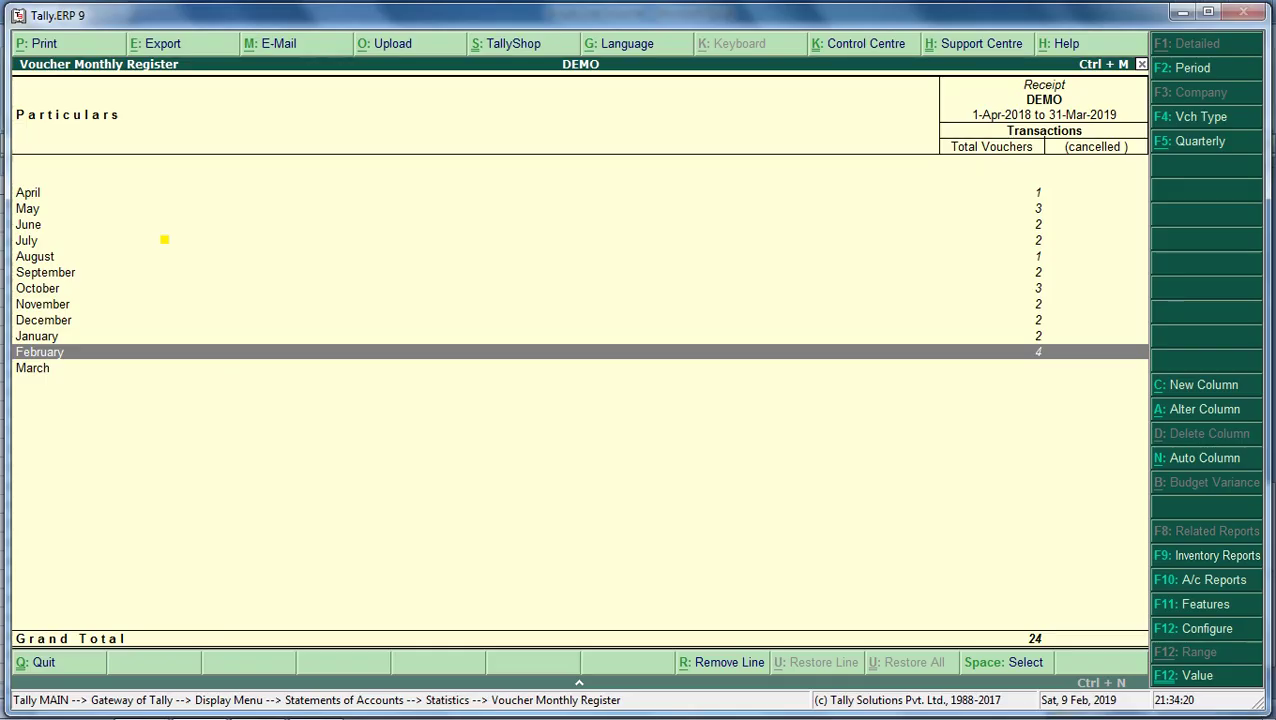
{"action": "key", "text": "Return"}
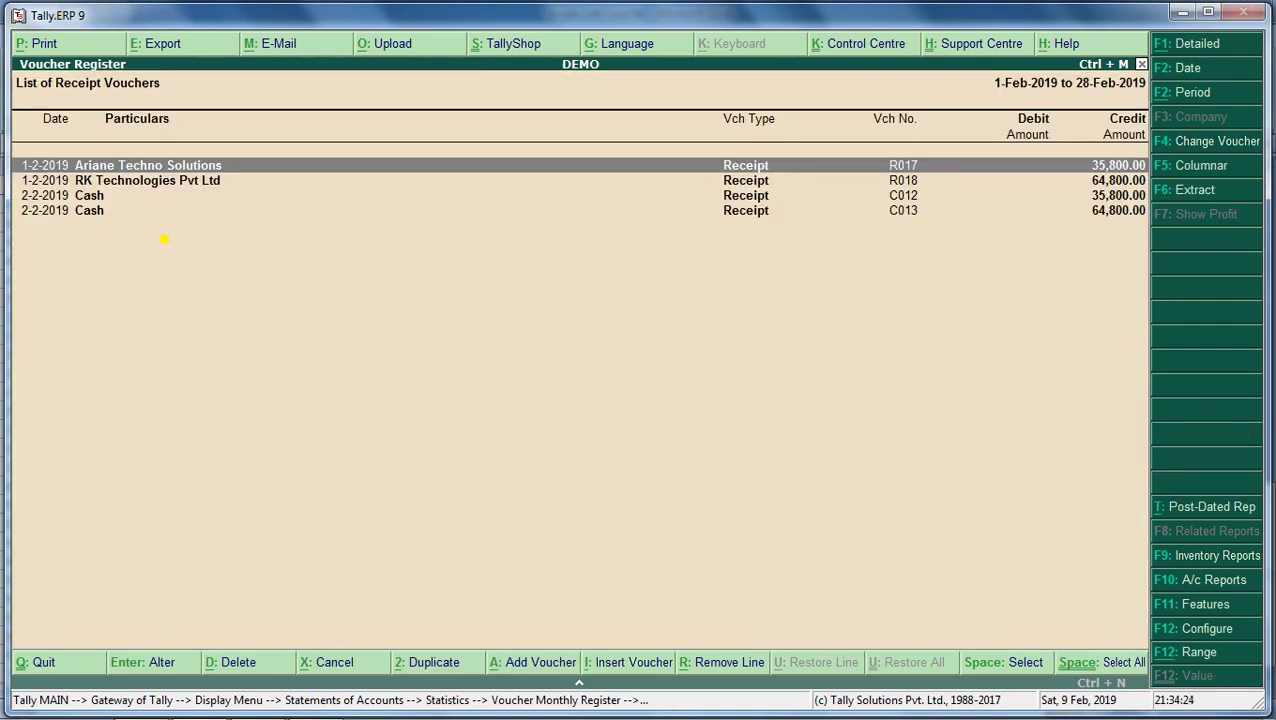
Locate receipt R018 in Excel and open receipt voucher R017 for Ariane Techno Solutions.
{"action": "key", "text": "alt+Tab"}
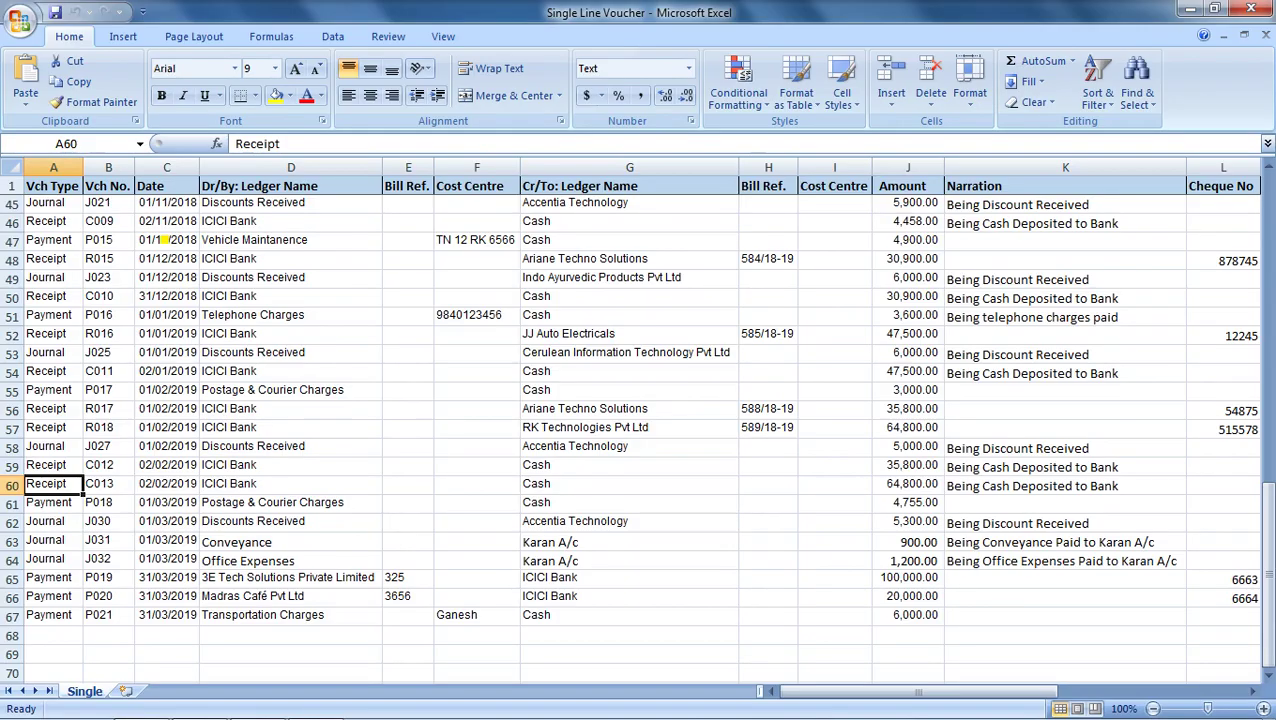
{"action": "key", "text": "Right"}
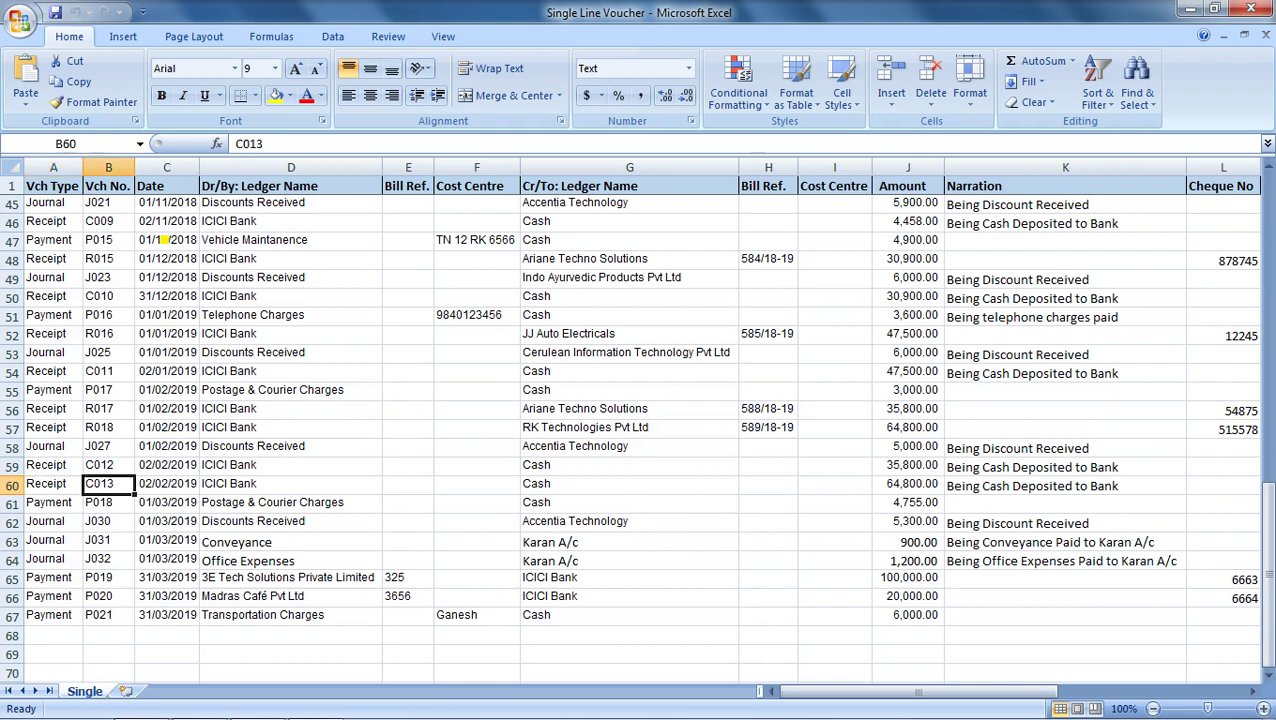
{"action": "key", "text": "alt"}
{"action": "key", "text": "n"}
{"action": "key", "text": "Up"}
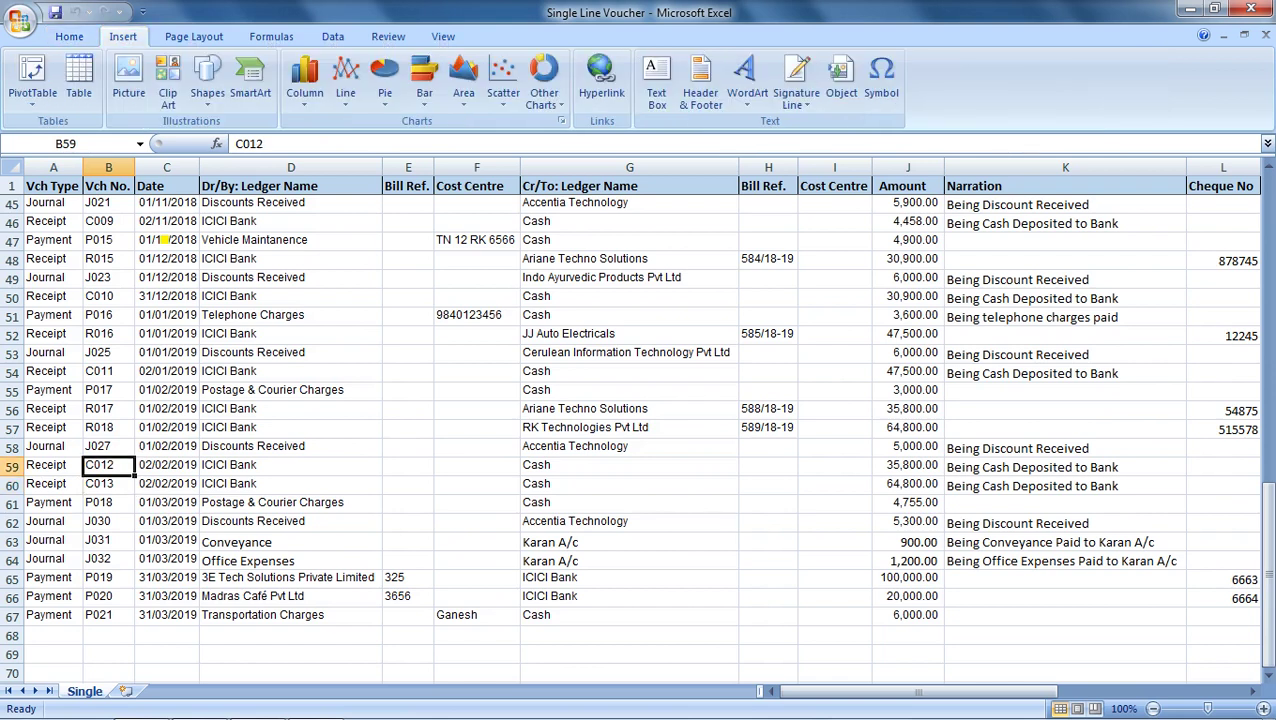
{"action": "key", "text": "Up"}
{"action": "key", "text": "Up"}
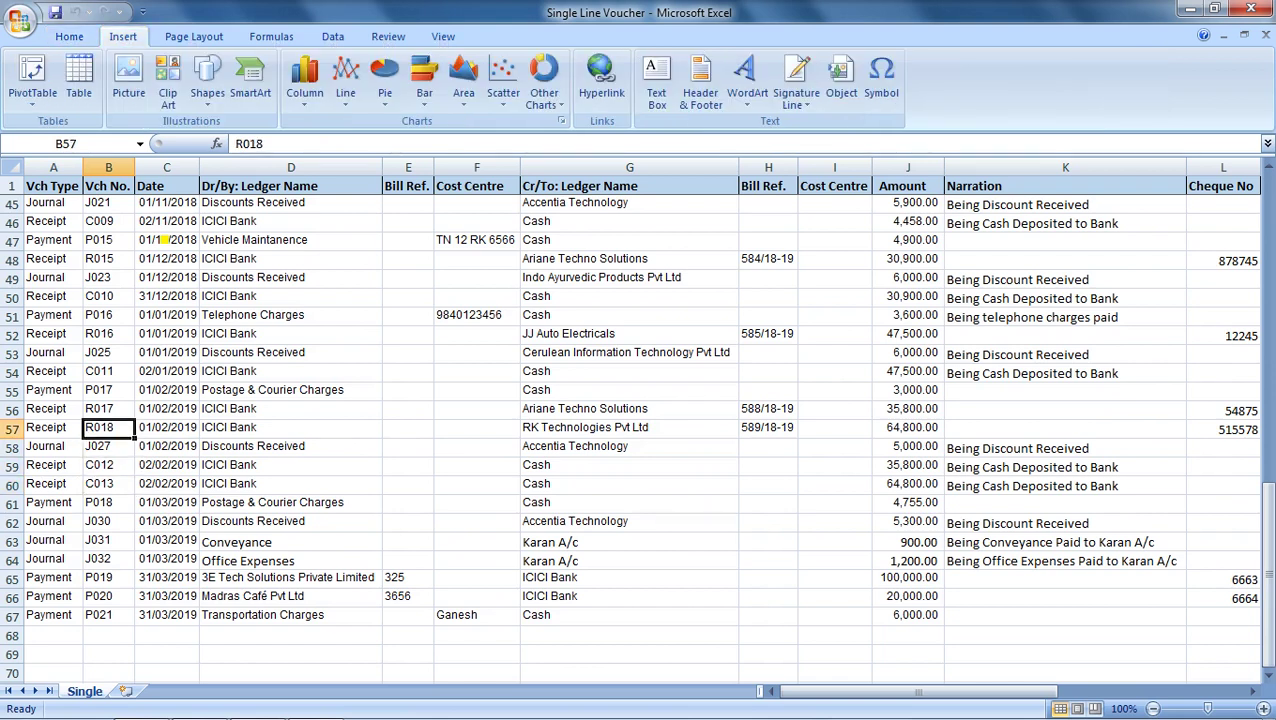
{"action": "key", "text": "alt+Tab"}
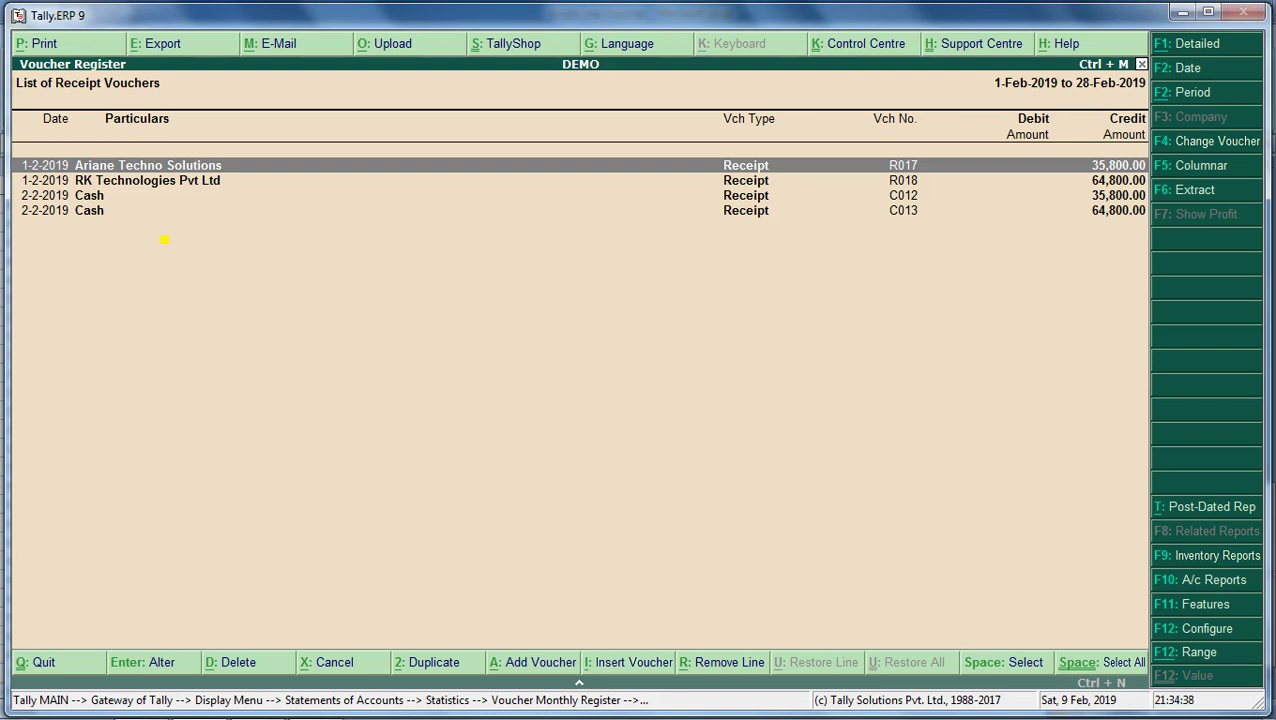
{"action": "key", "text": "Return"}
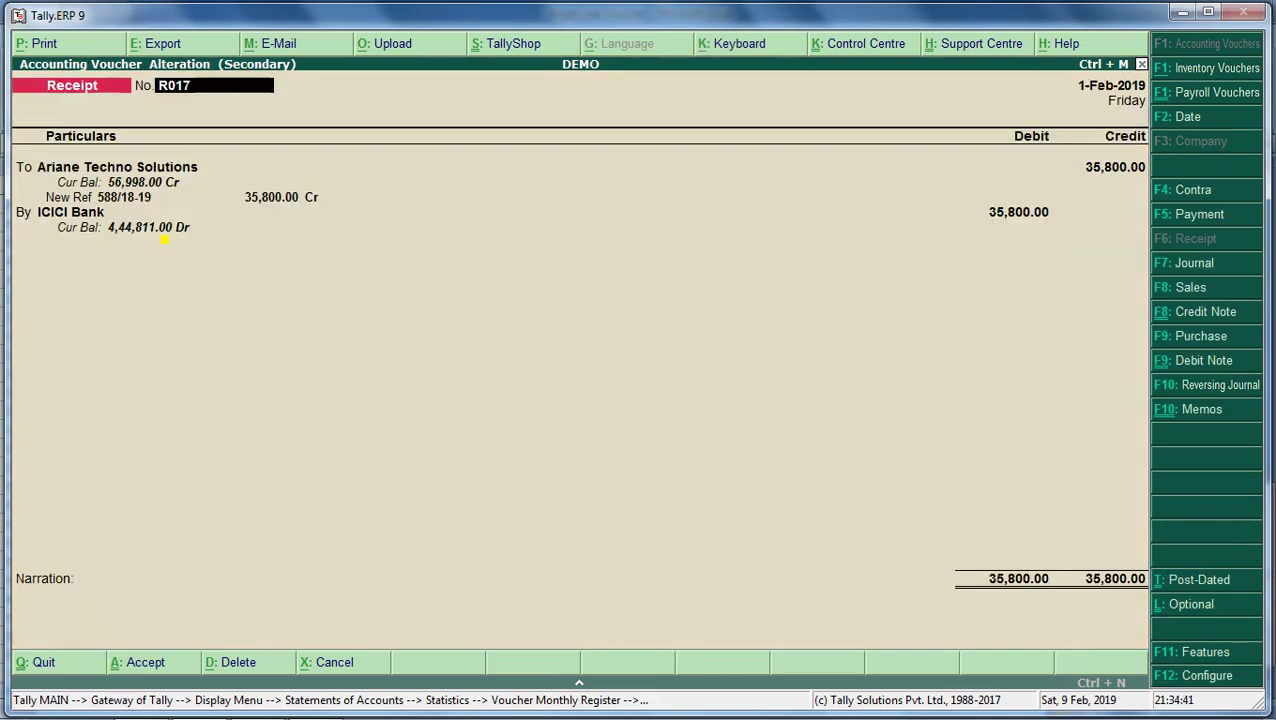
{"action": "key", "text": "Escape"}
{"action": "key", "text": "y"}
Compare R017's 35,800 voucher with Excel row 56, then back out to the Gateway of Tally.
{"action": "key", "text": "alt+Tab"}
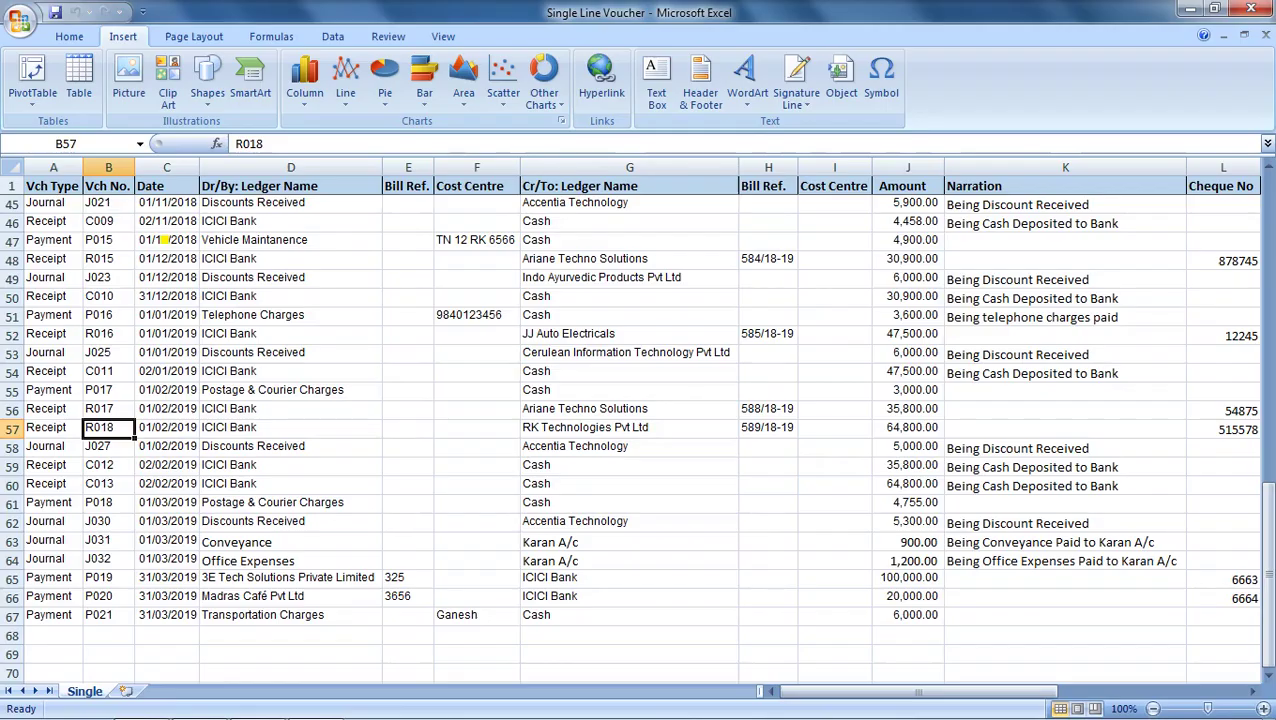
{"action": "key", "text": "Up"}
{"action": "key", "text": "Right"}
{"action": "key", "text": "Right"}
{"action": "key", "text": "Right"}
{"action": "left_click", "coordinate": [12, 408]}
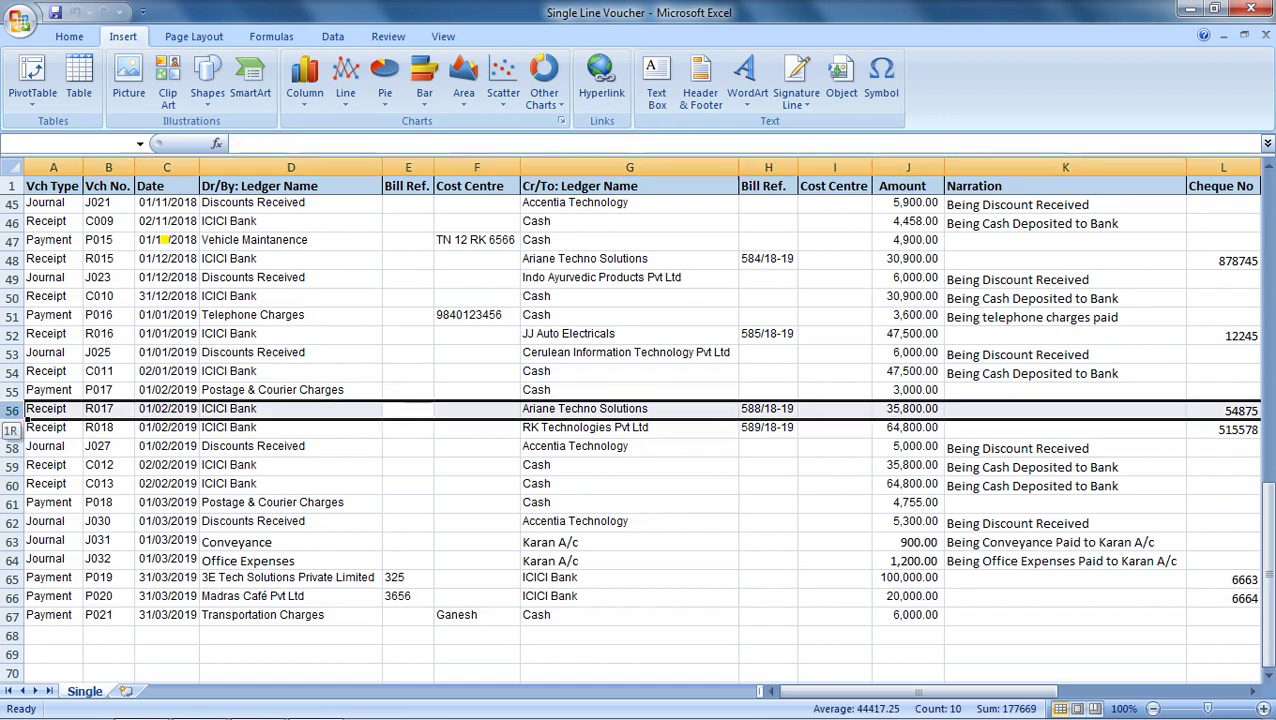
{"action": "key", "text": "alt+Tab"}
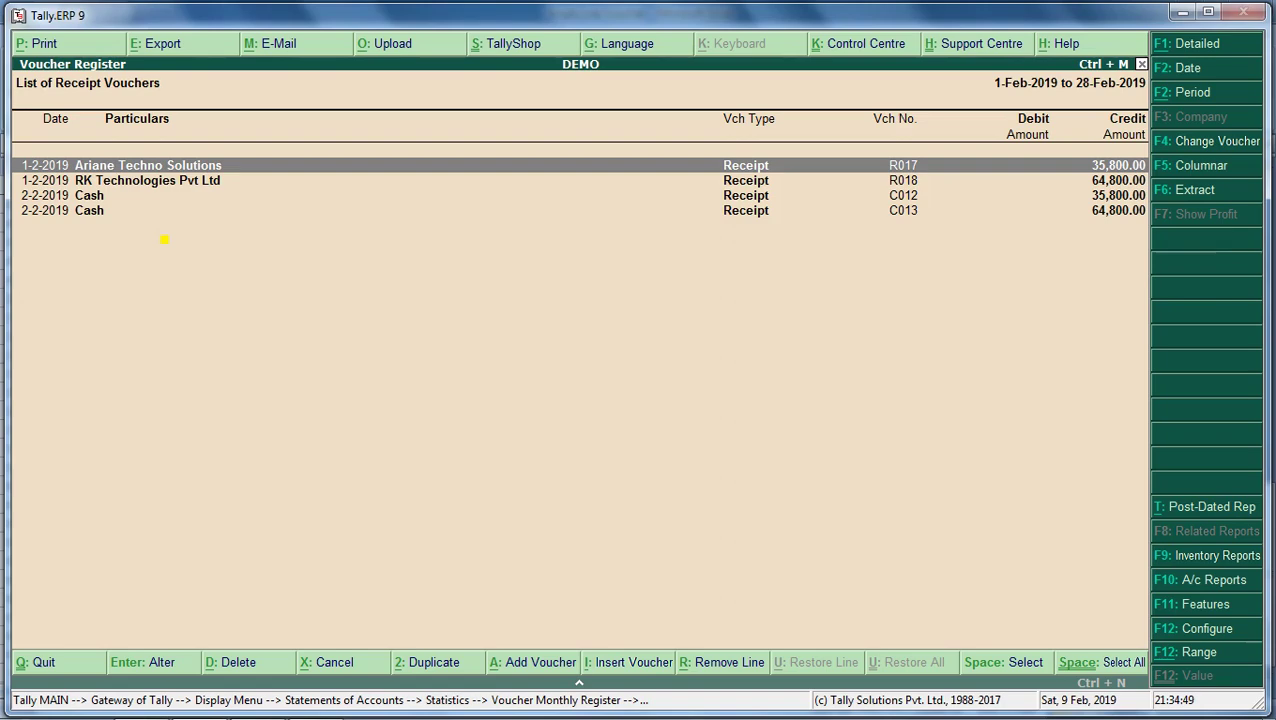
{"action": "key", "text": "Return"}
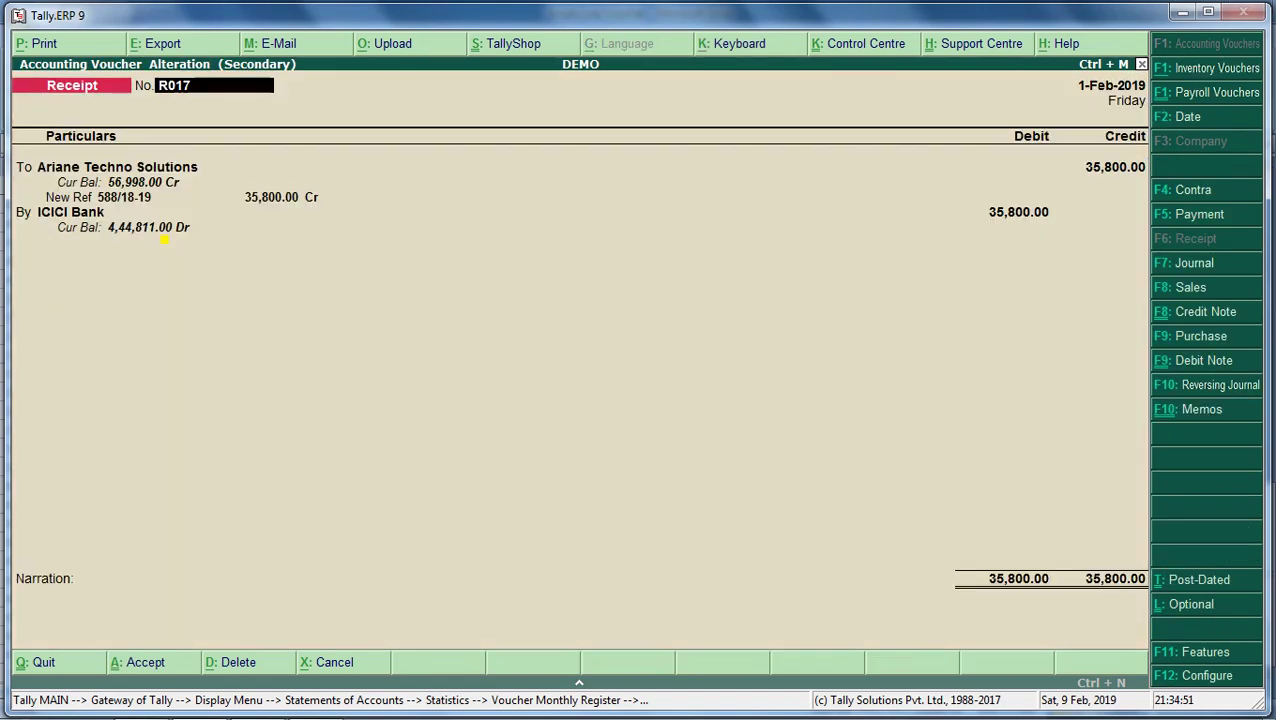
{"action": "key", "text": "alt+Tab"}
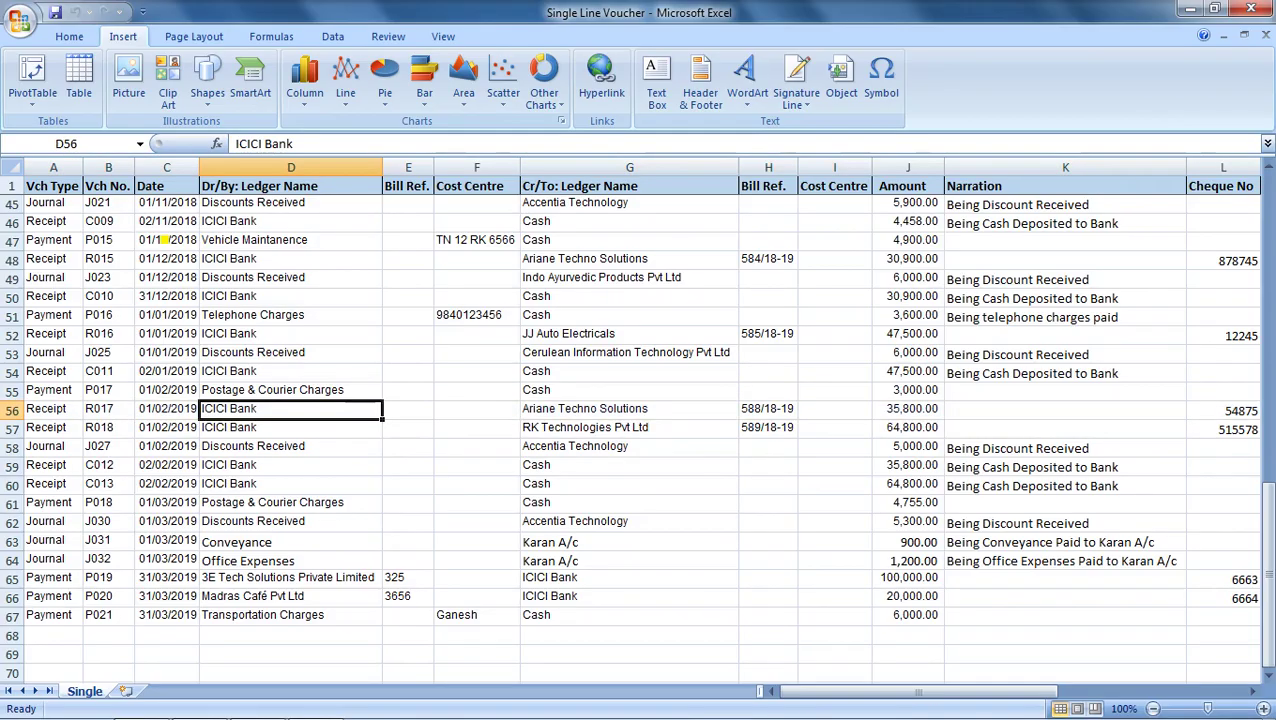
{"action": "key", "text": "alt+Tab"}
{"action": "key", "text": "ctrl+a"}
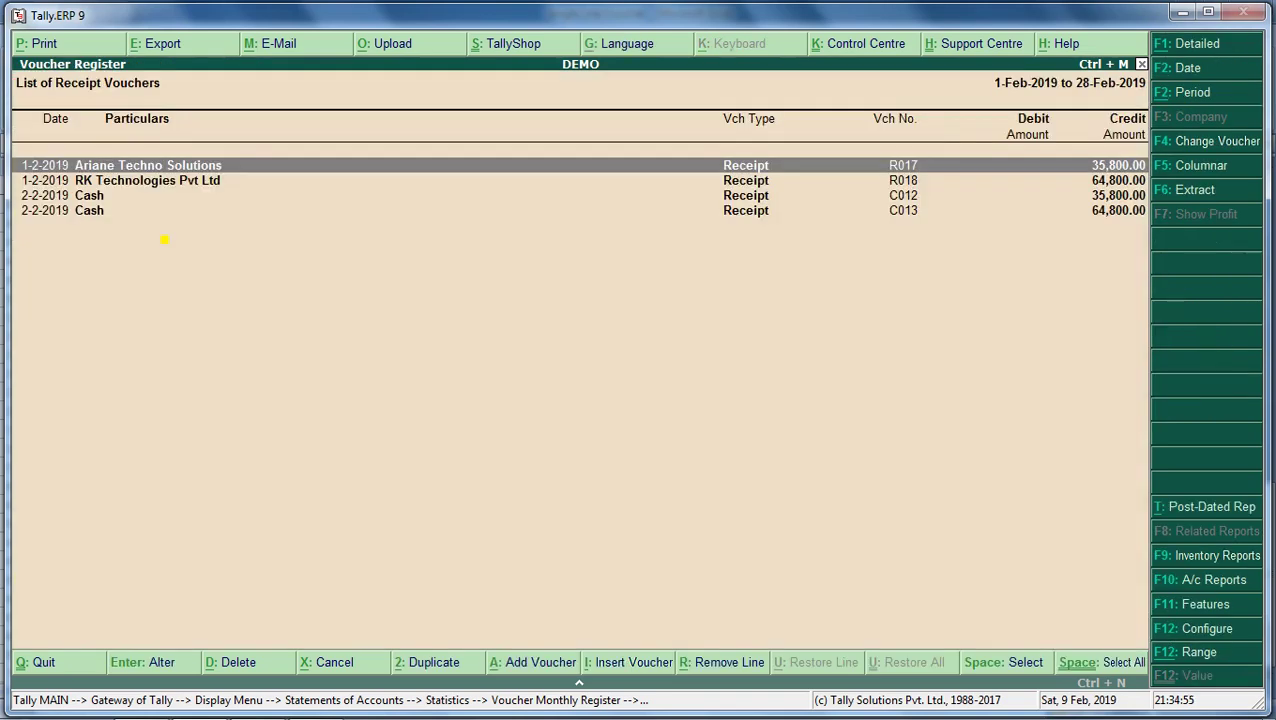
{"action": "key", "text": "Escape"}
{"action": "key", "text": "Escape"}
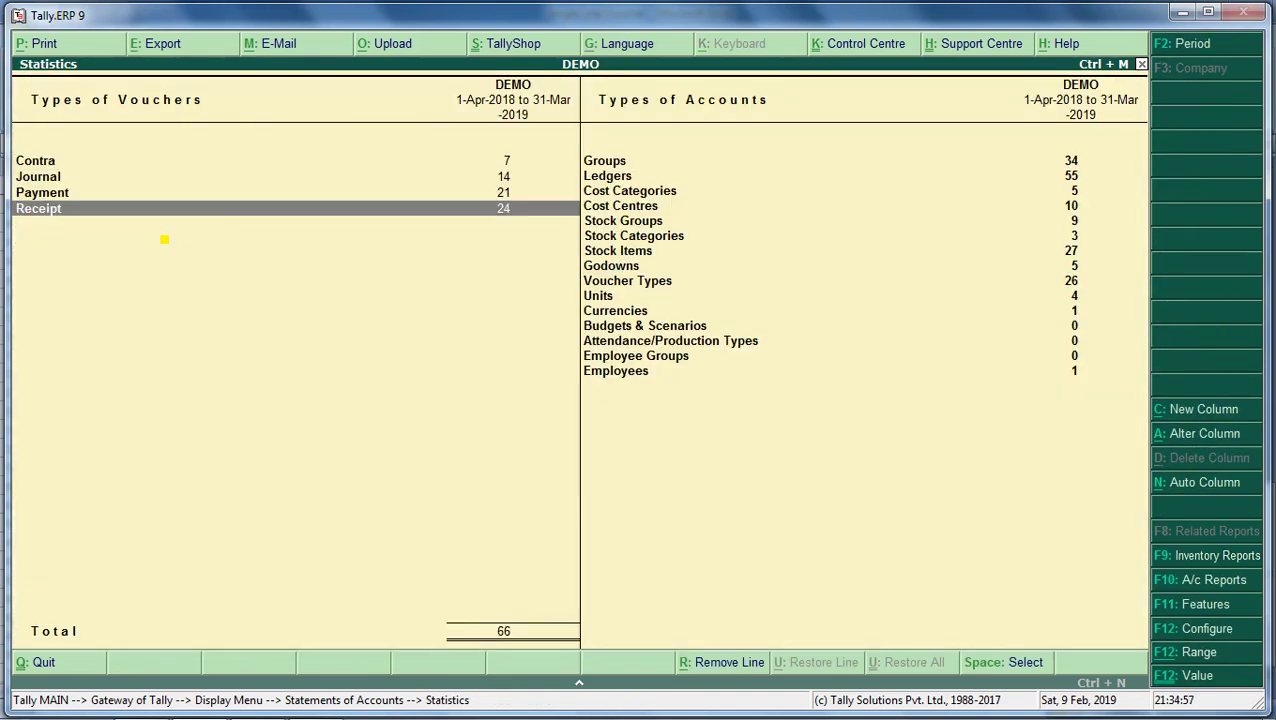
{"action": "key", "text": "Escape"}
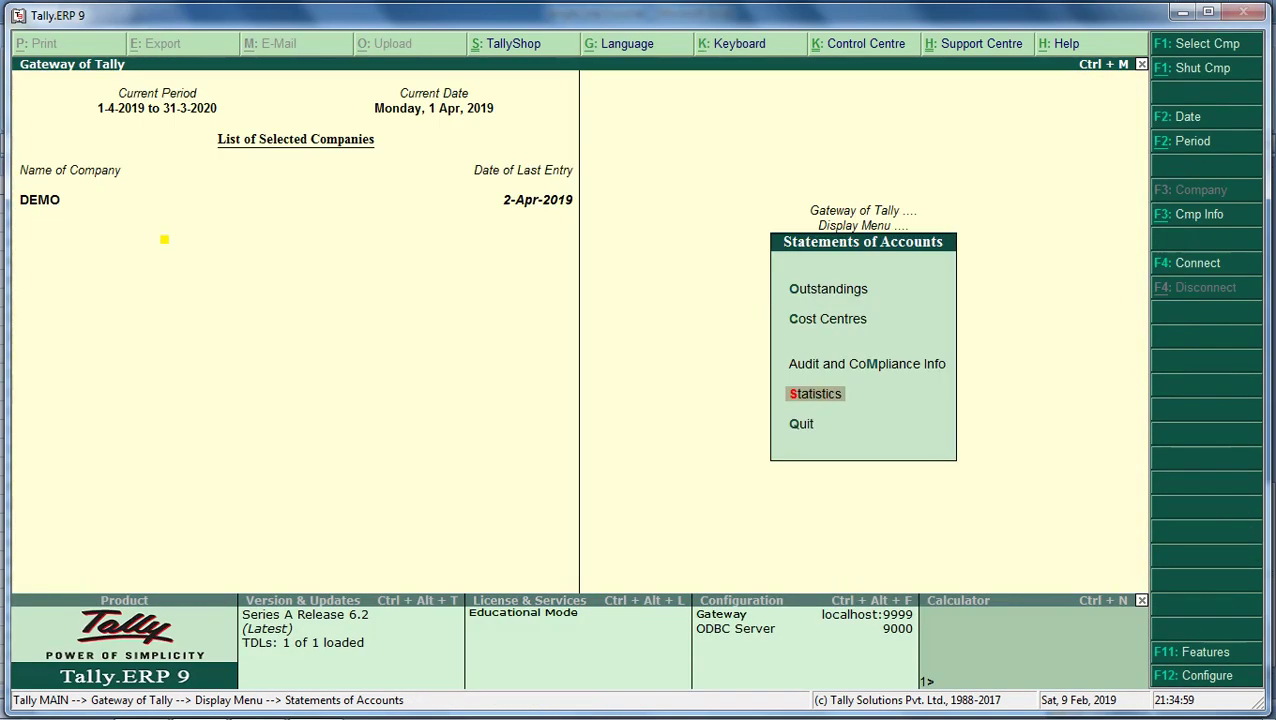
{"action": "key", "text": "Escape"}
{"action": "key", "text": "Escape"}
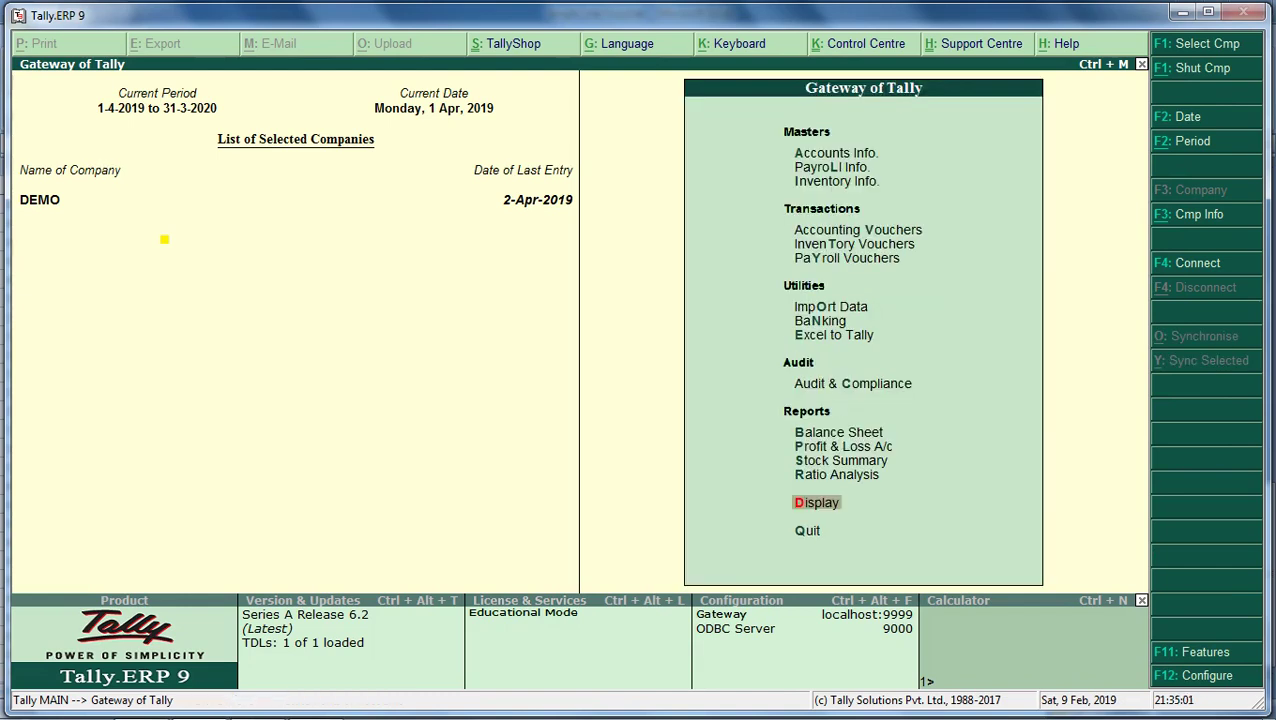